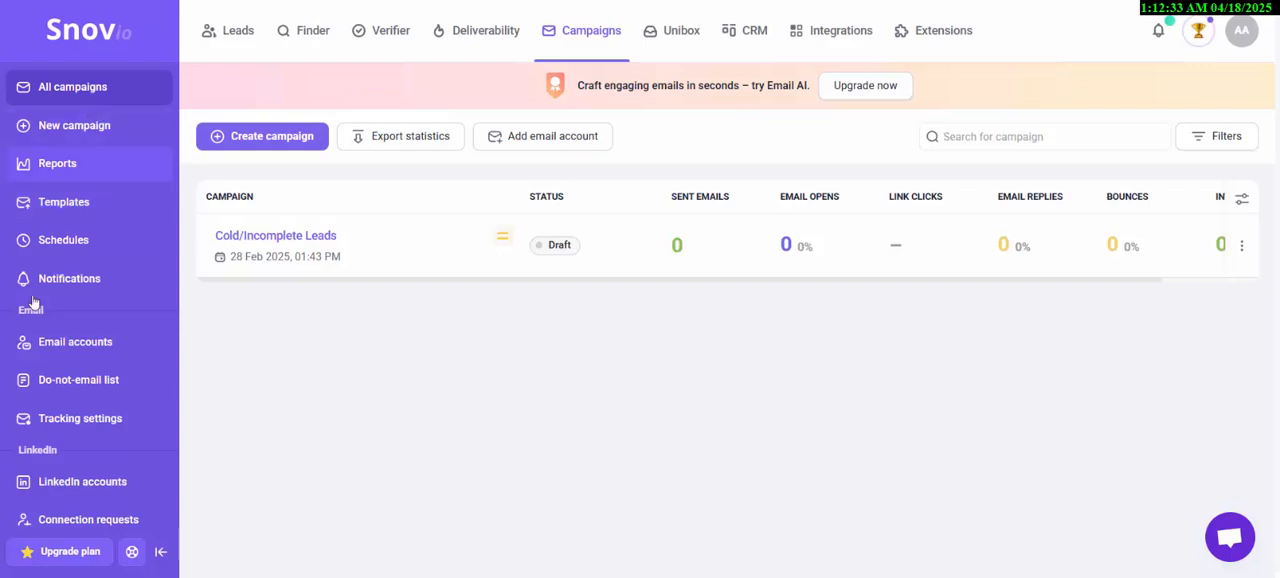
- Open the Finder's Email Search tool and examine its lookup fields and completed searches
scroll(43, 409, down, 1)
scroll(52, 216, up, 1)
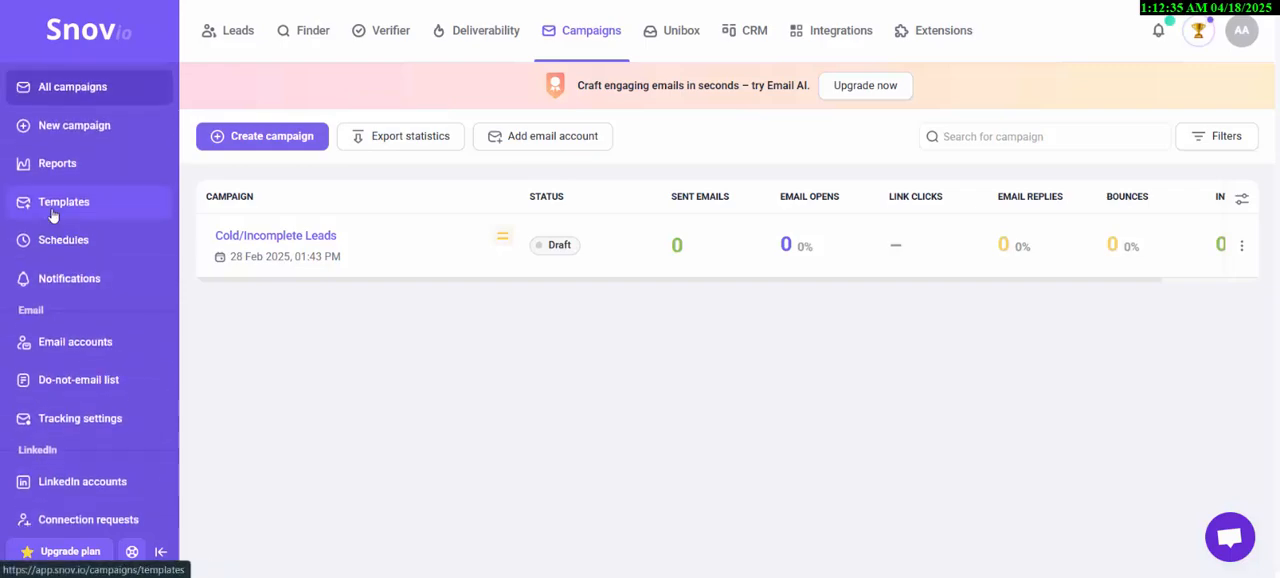
click(283, 47)
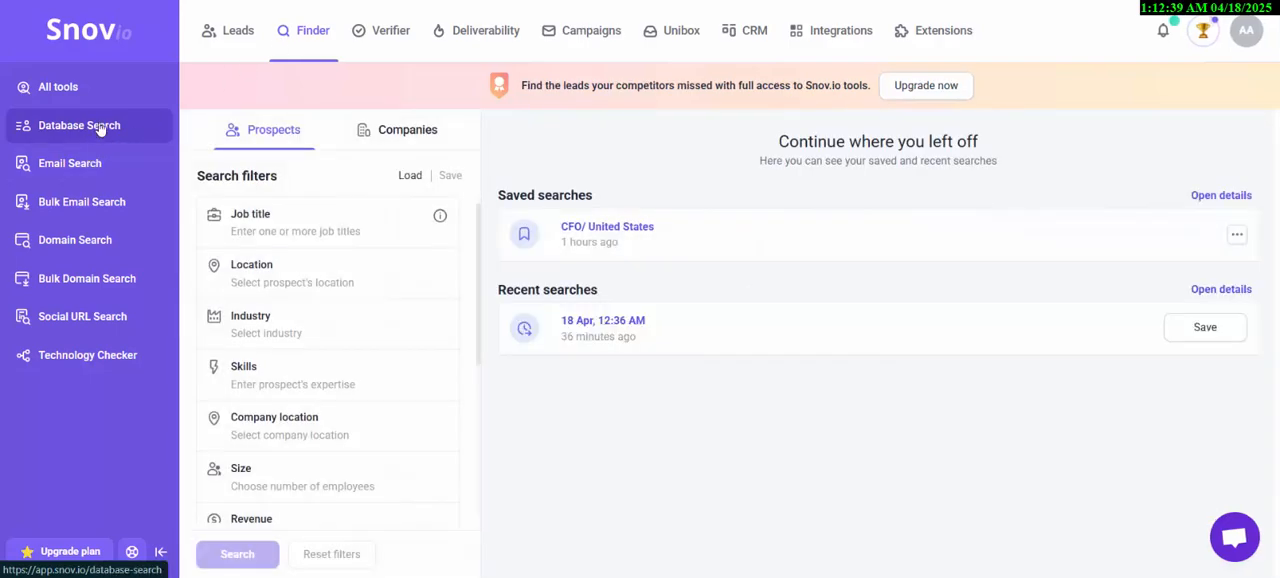
click(75, 164)
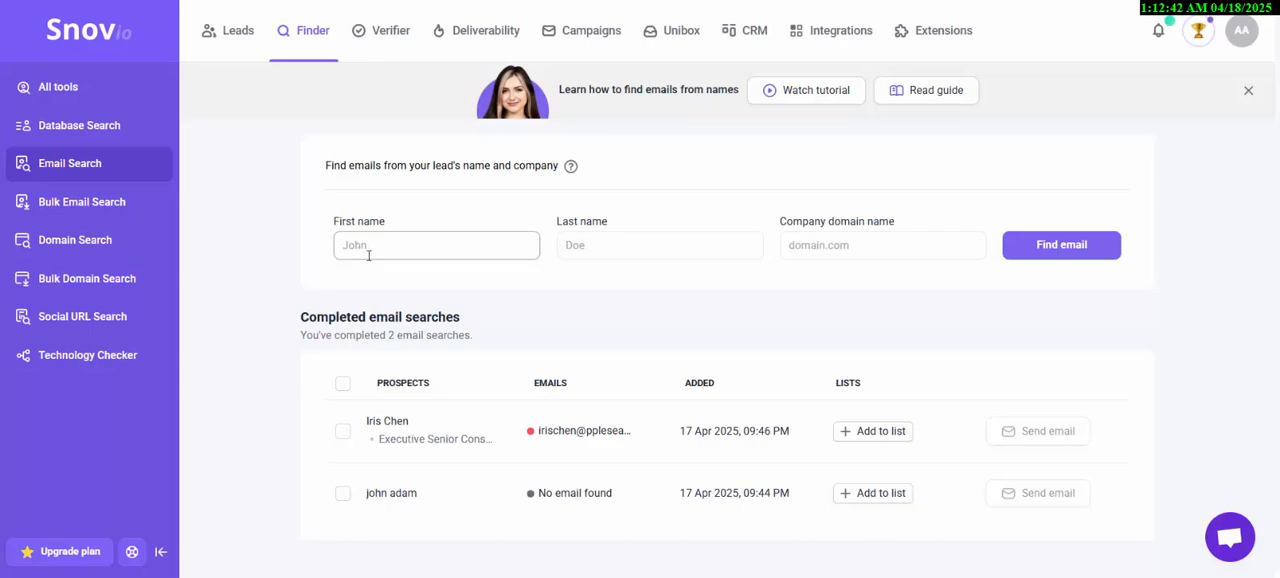
click(866, 244)
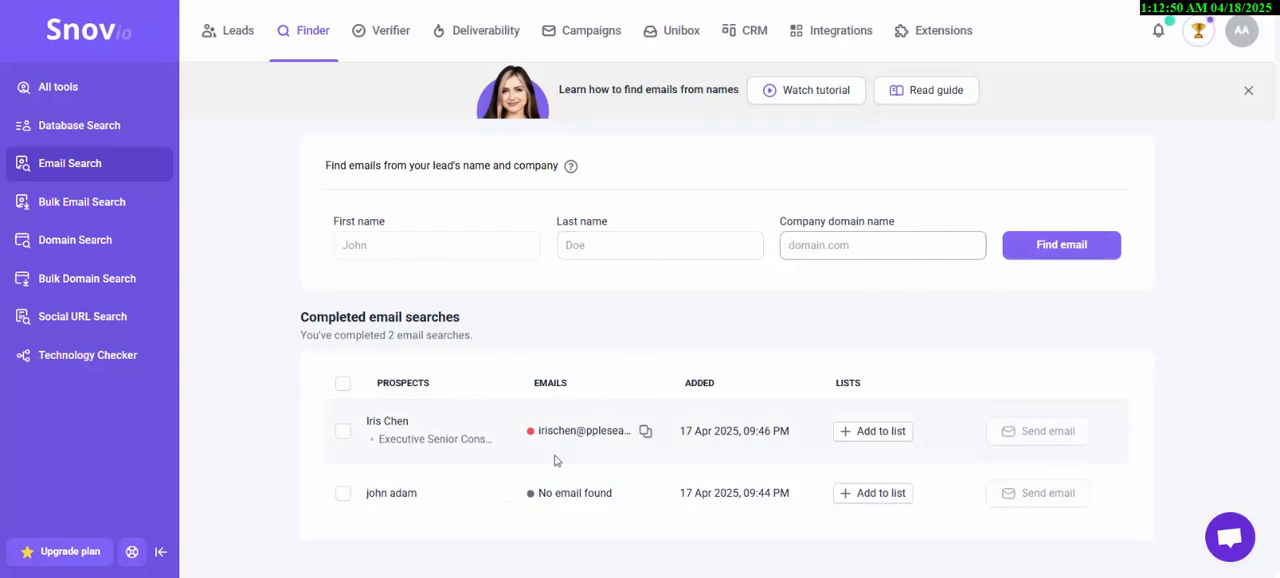
mouse_move(605, 427)
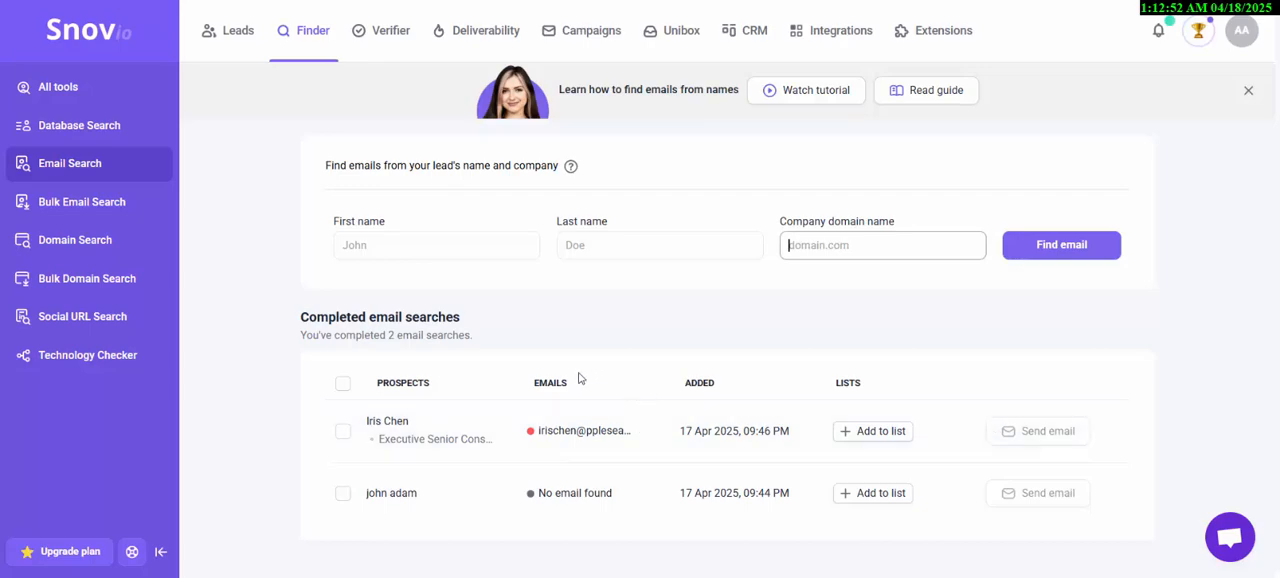
- Open the Bulk Email Search tool and examine its CSV upload area and sample results
click(126, 205)
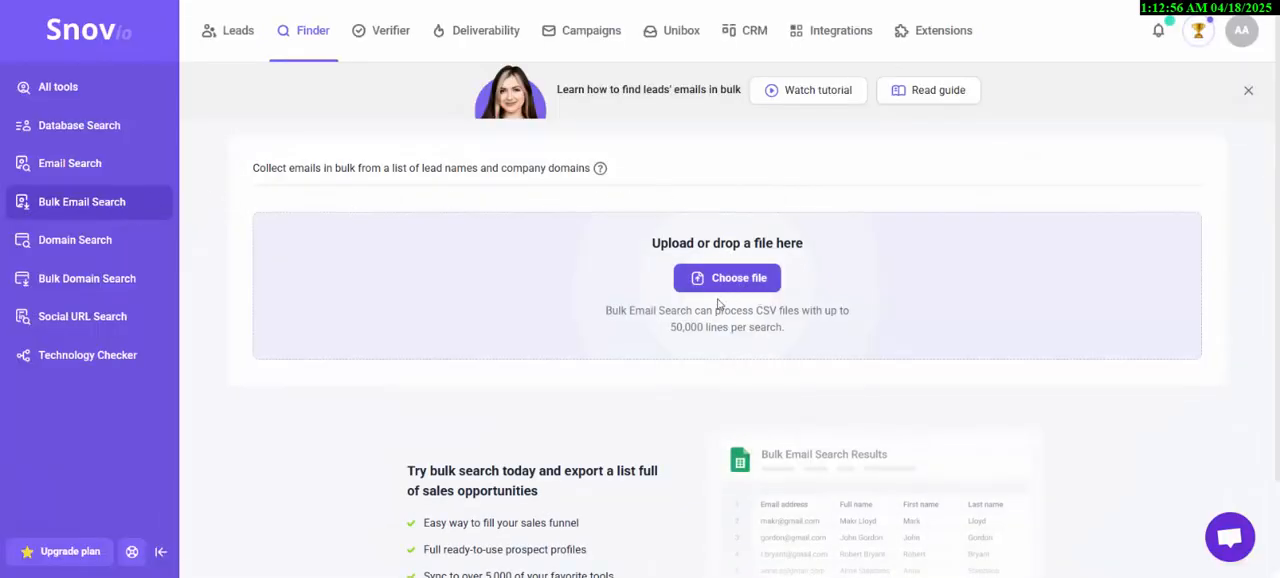
scroll(754, 241, down, 1)
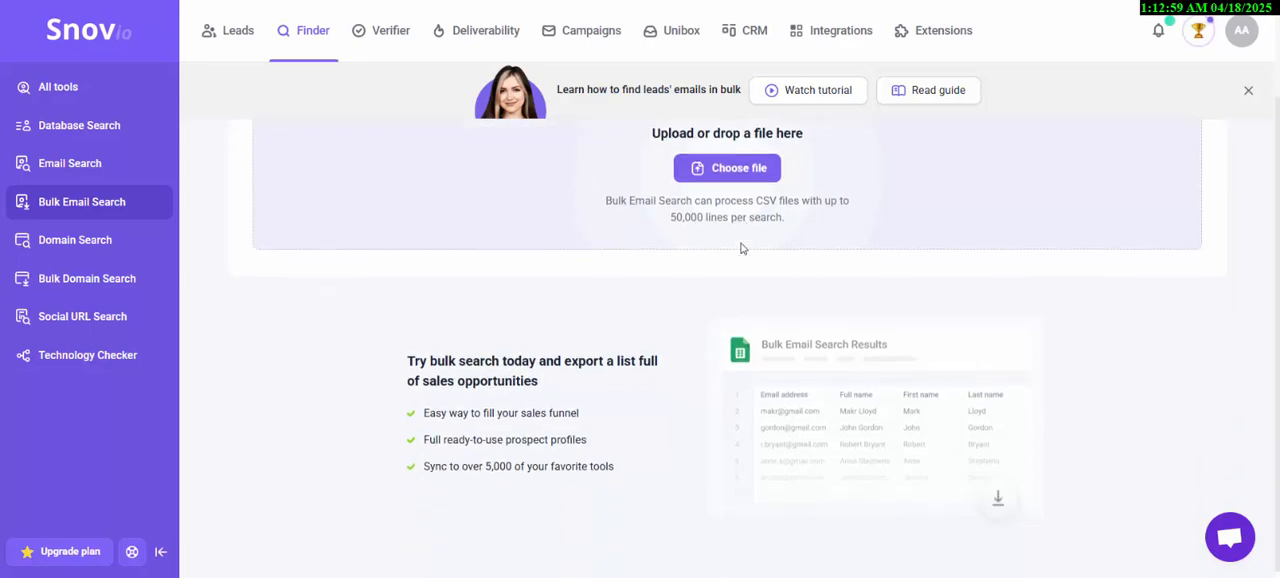
scroll(710, 320, up, 1)
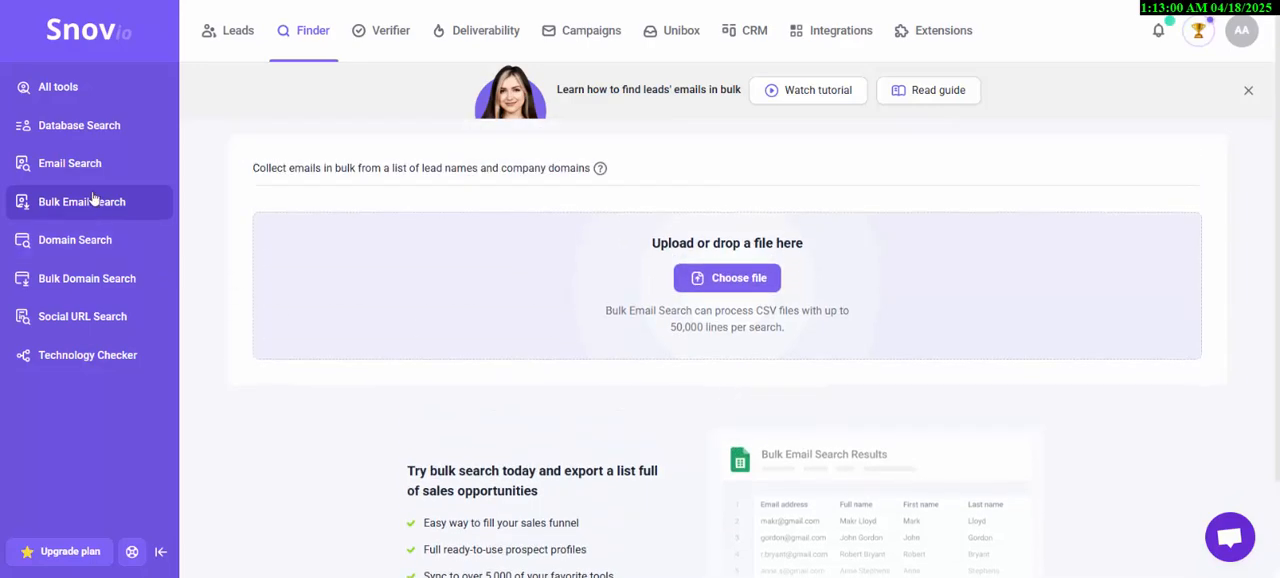
- View the Domain Search, Bulk Domain Search and Social URL Search tools one after another
click(88, 238)
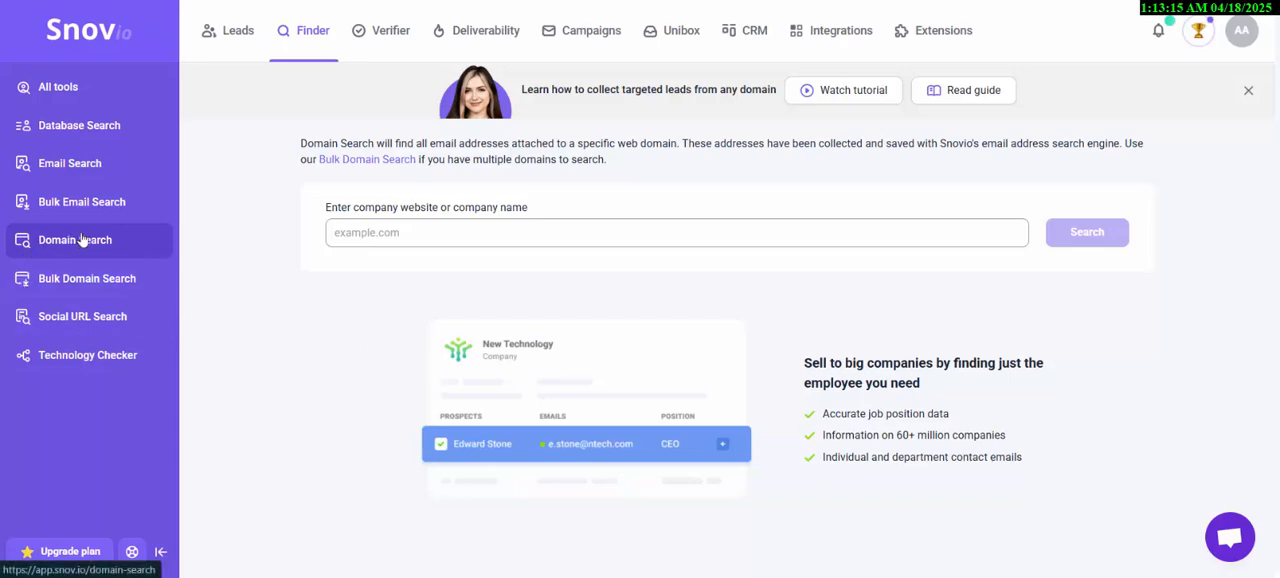
click(108, 285)
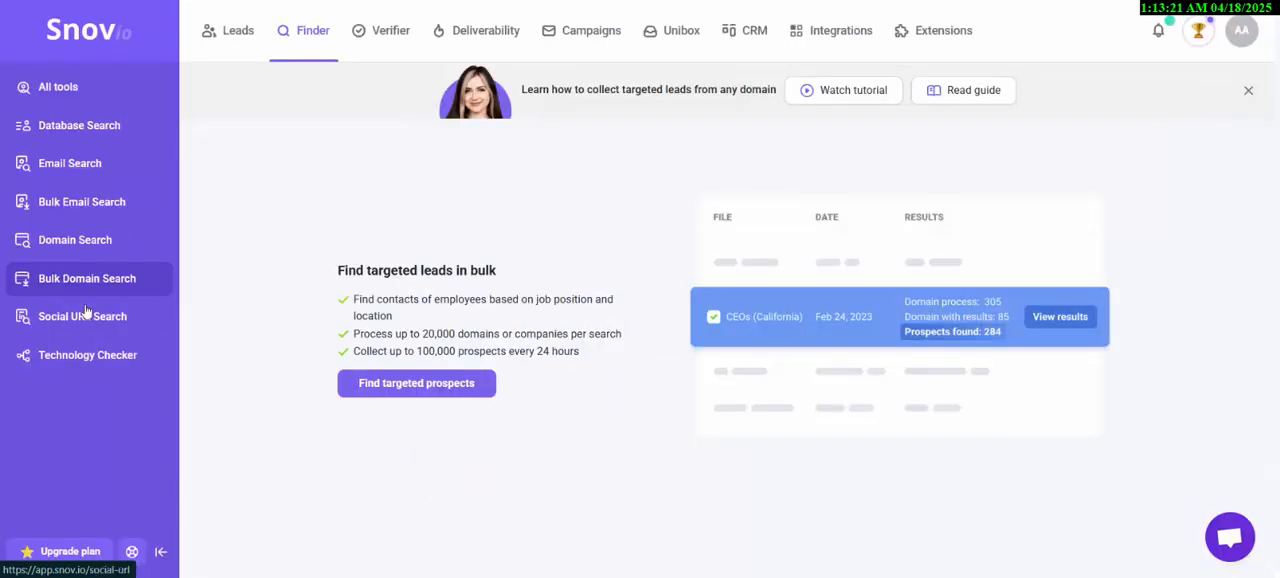
click(72, 319)
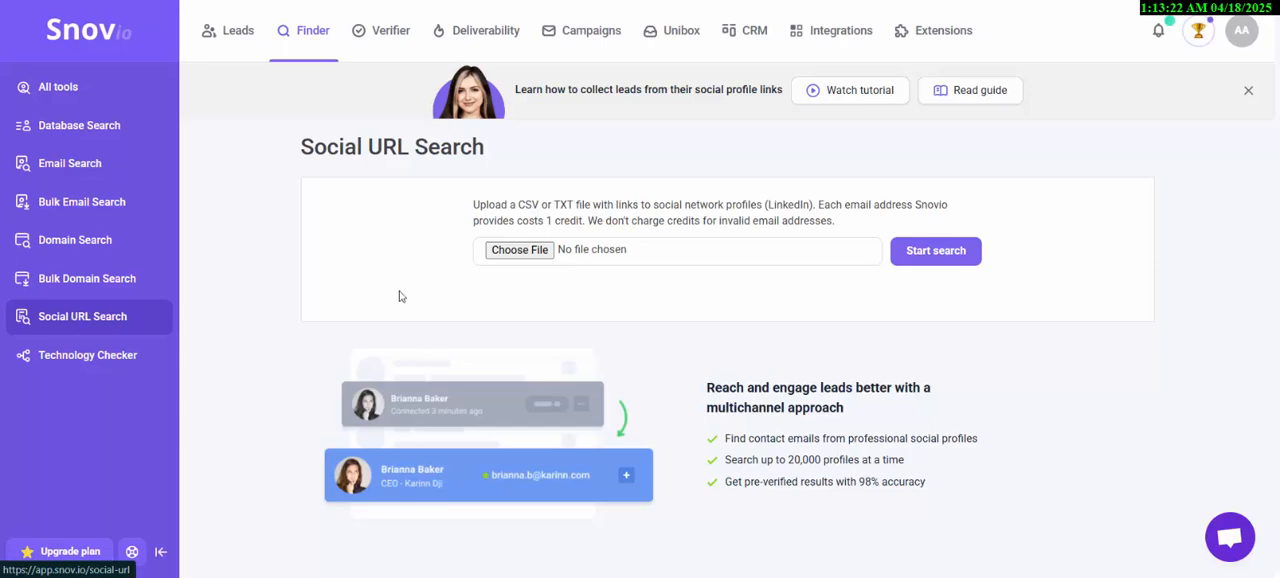
drag(482, 147, 294, 151)
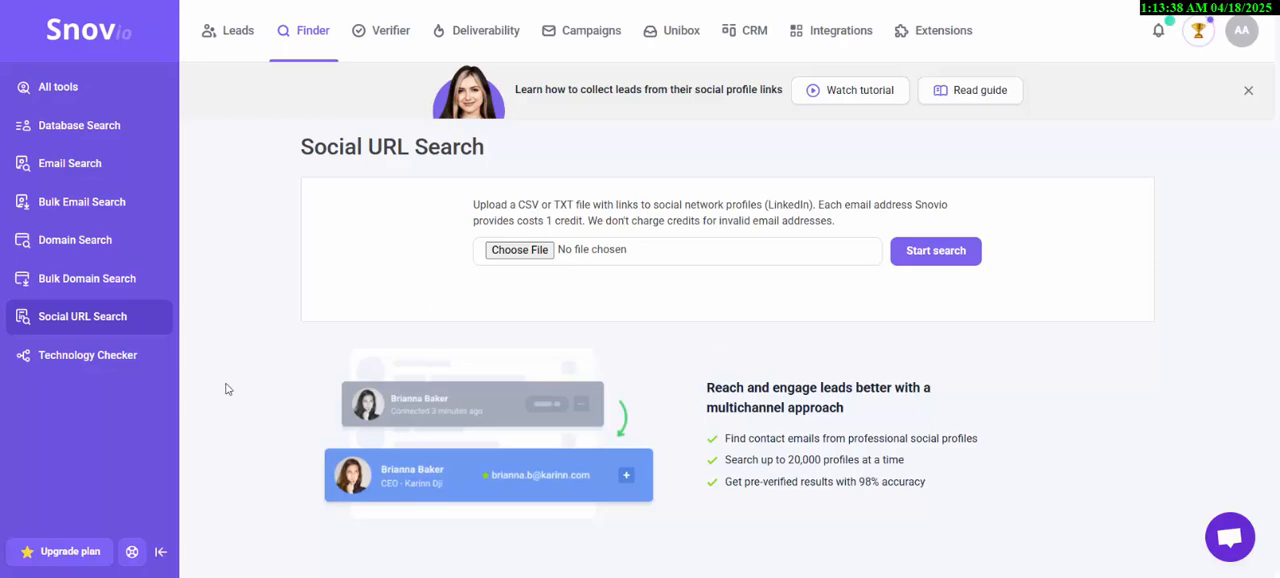
- Open the Technology Checker and browse its technologies by category, from Accessibility down to Cache Tools
click(93, 369)
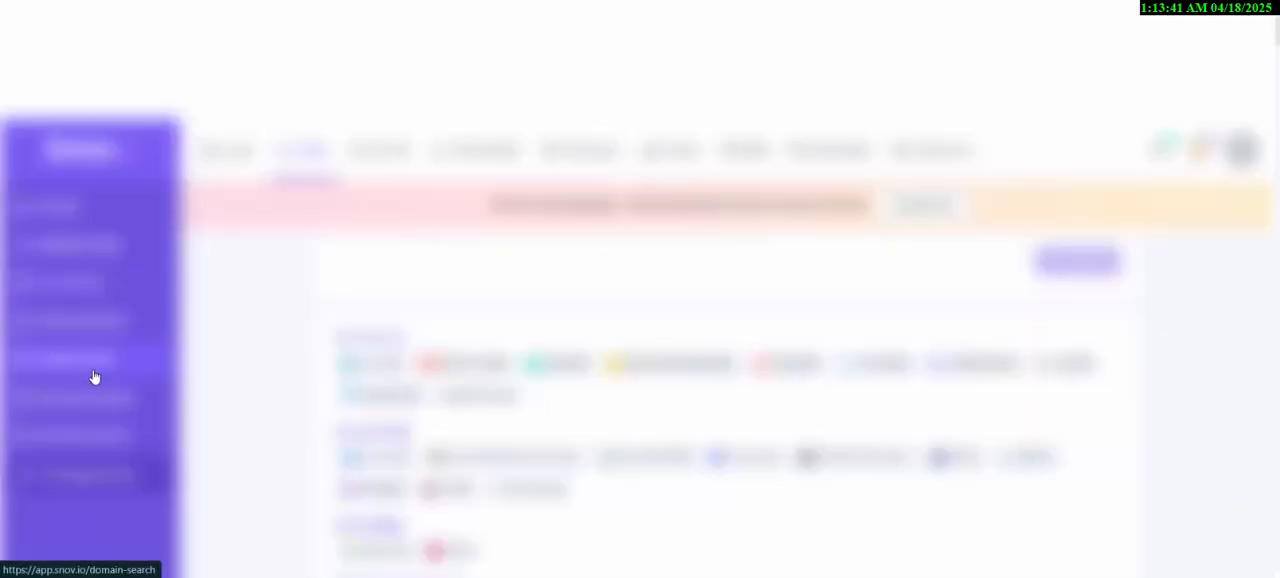
scroll(715, 258, down, 2)
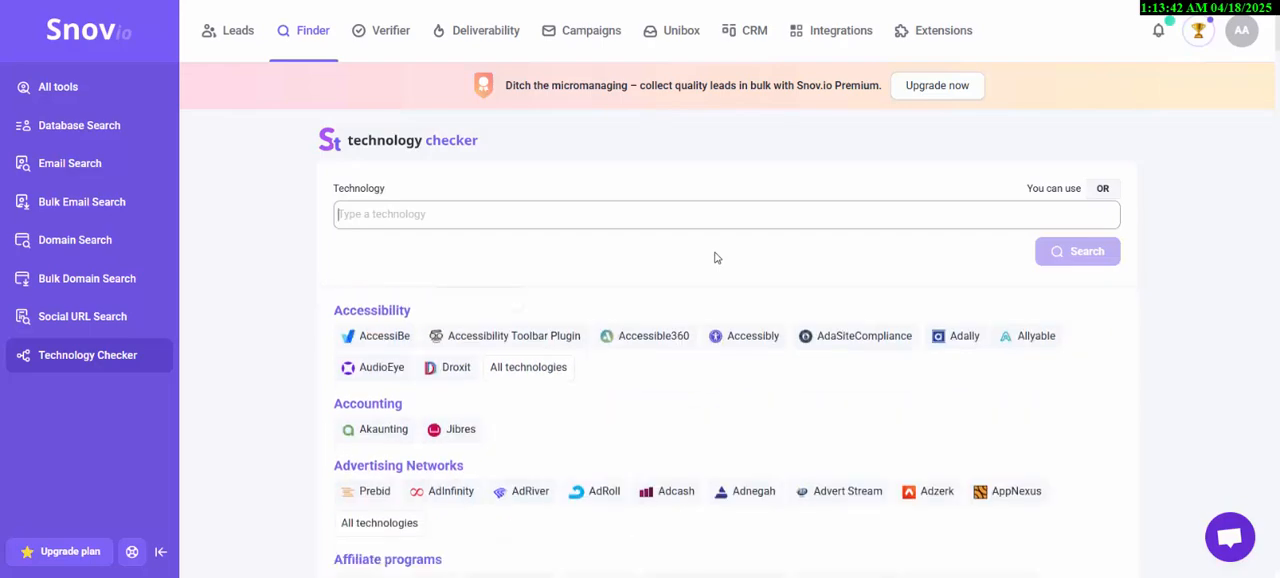
scroll(1062, 389, down, 5)
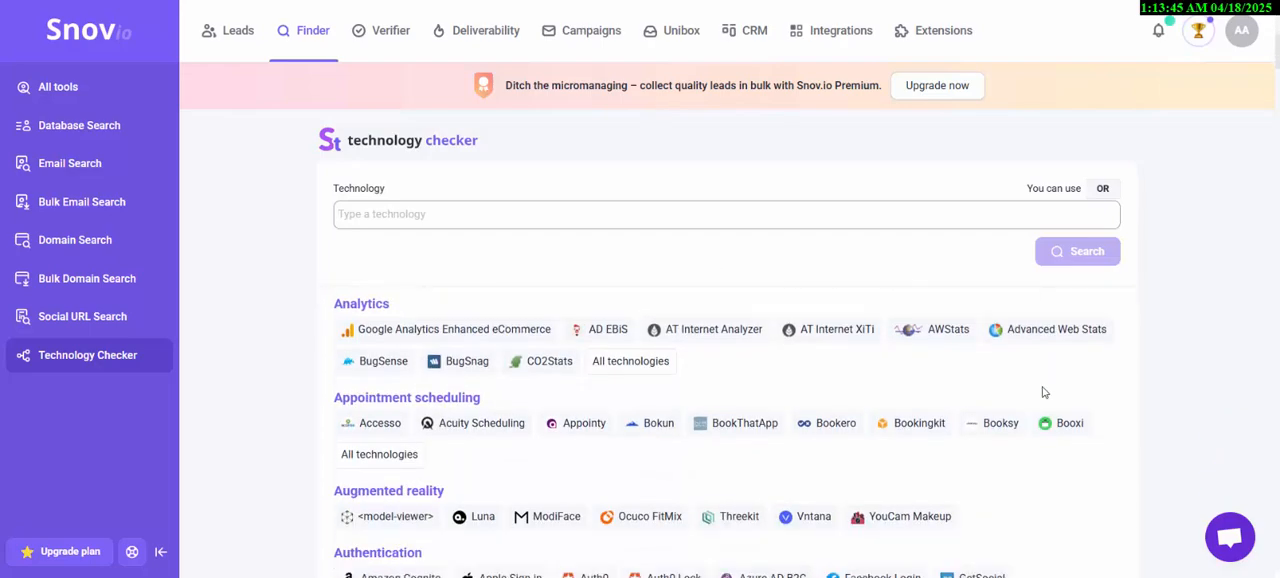
scroll(1028, 392, down, 3)
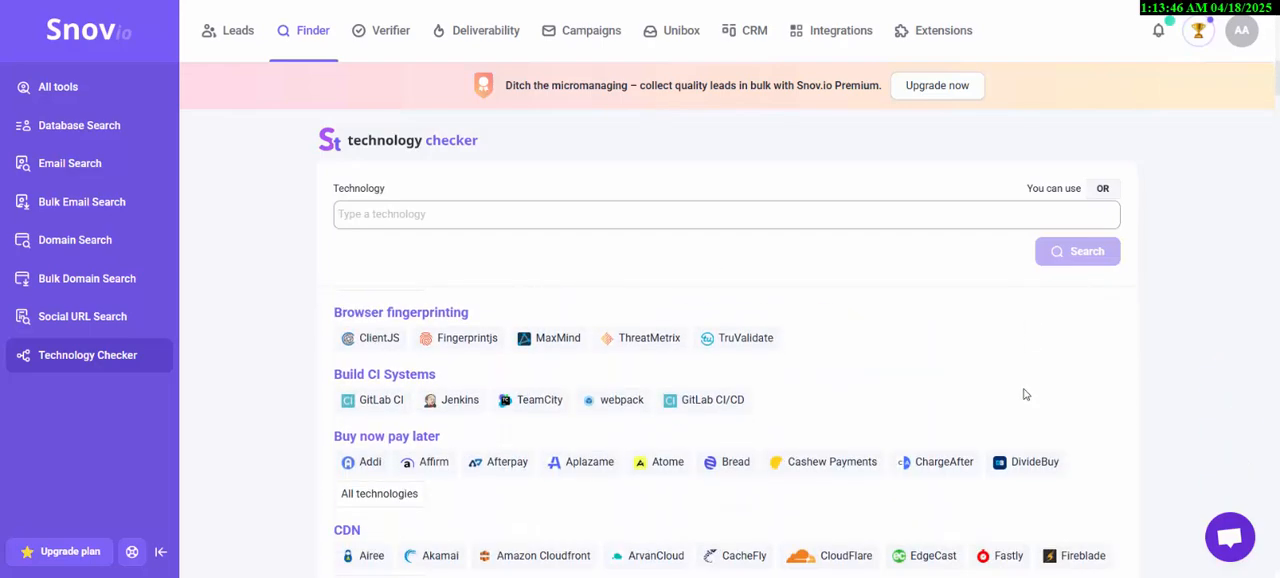
scroll(604, 406, down, 1)
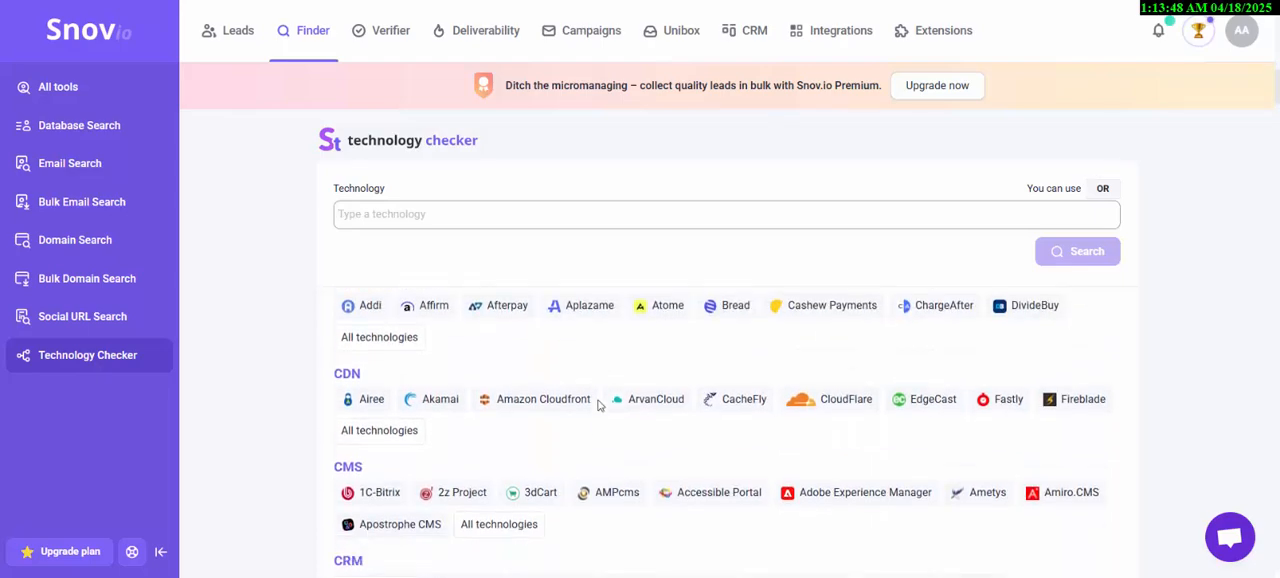
scroll(370, 404, down, 1)
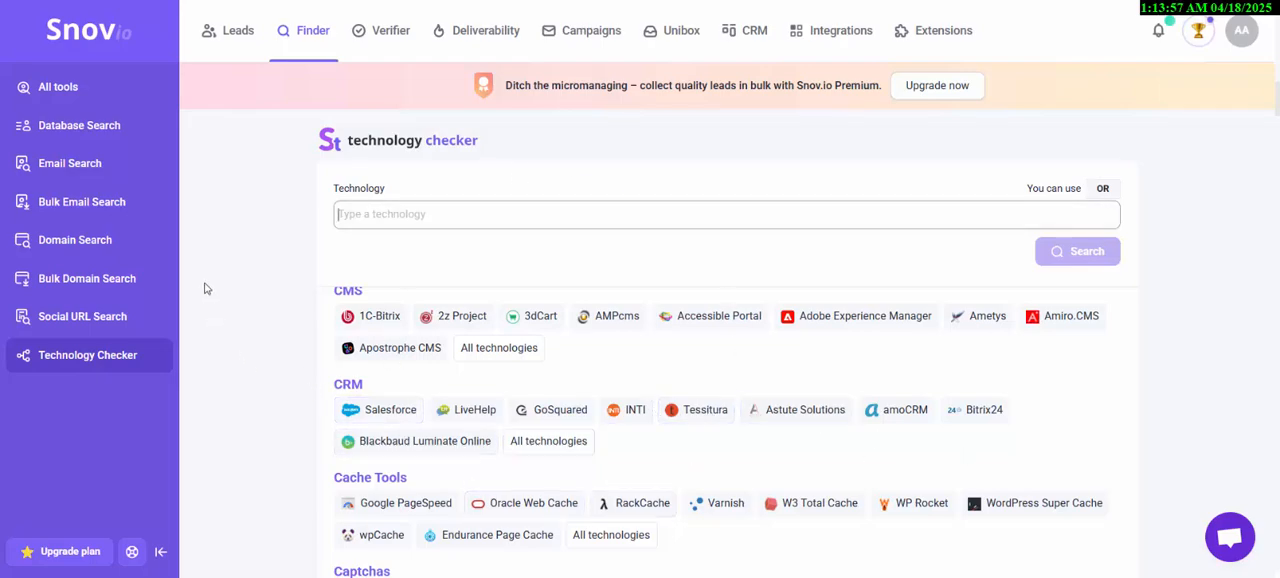
- Load the saved CFO/ United States filters in Database Search, review them and run the prospect search
click(100, 122)
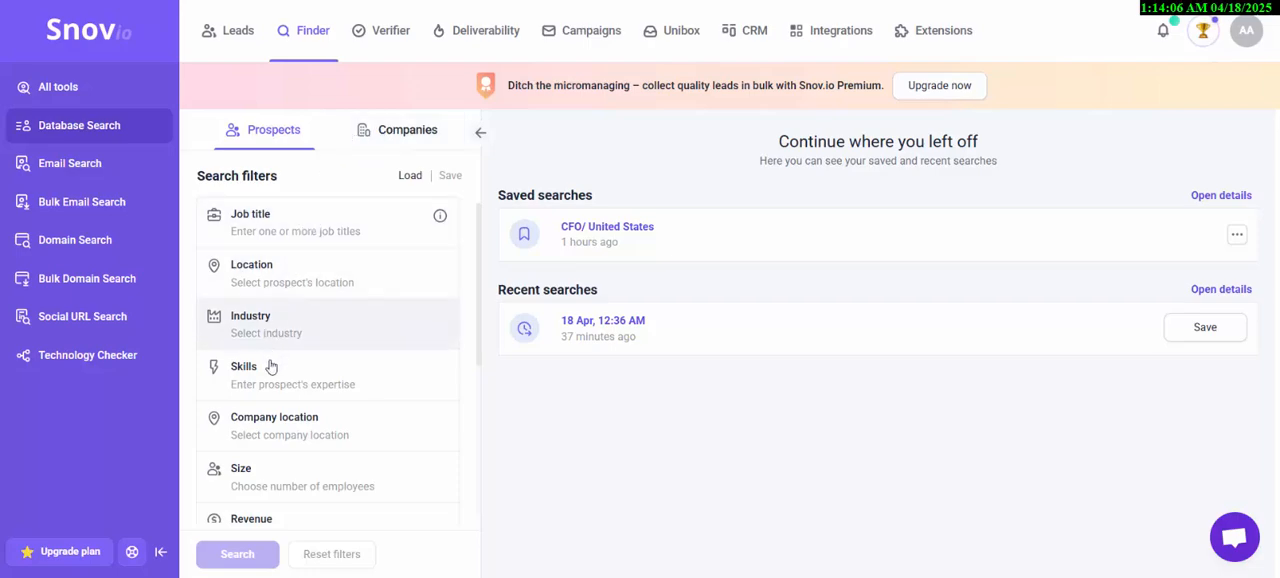
click(403, 178)
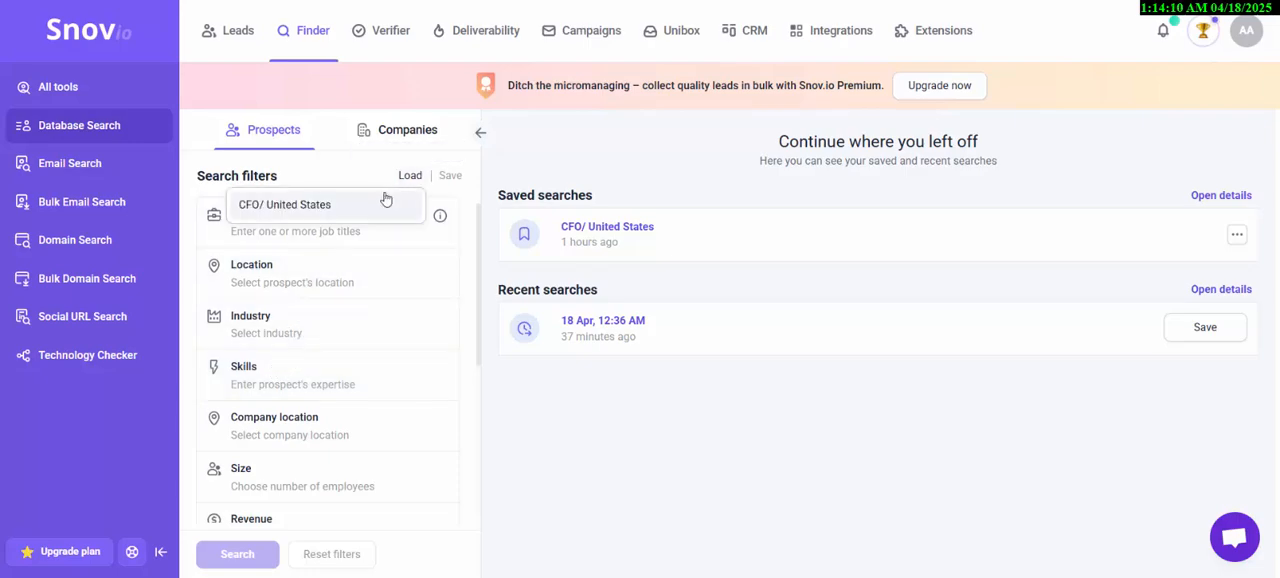
click(386, 200)
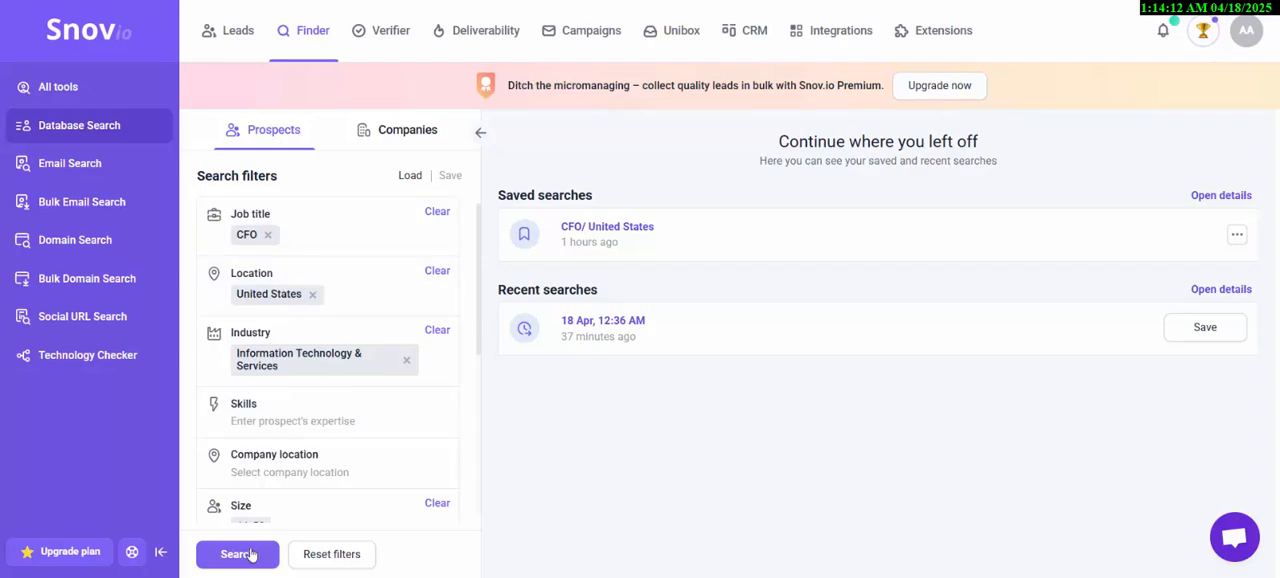
scroll(312, 440, down, 1)
scroll(302, 425, up, 1)
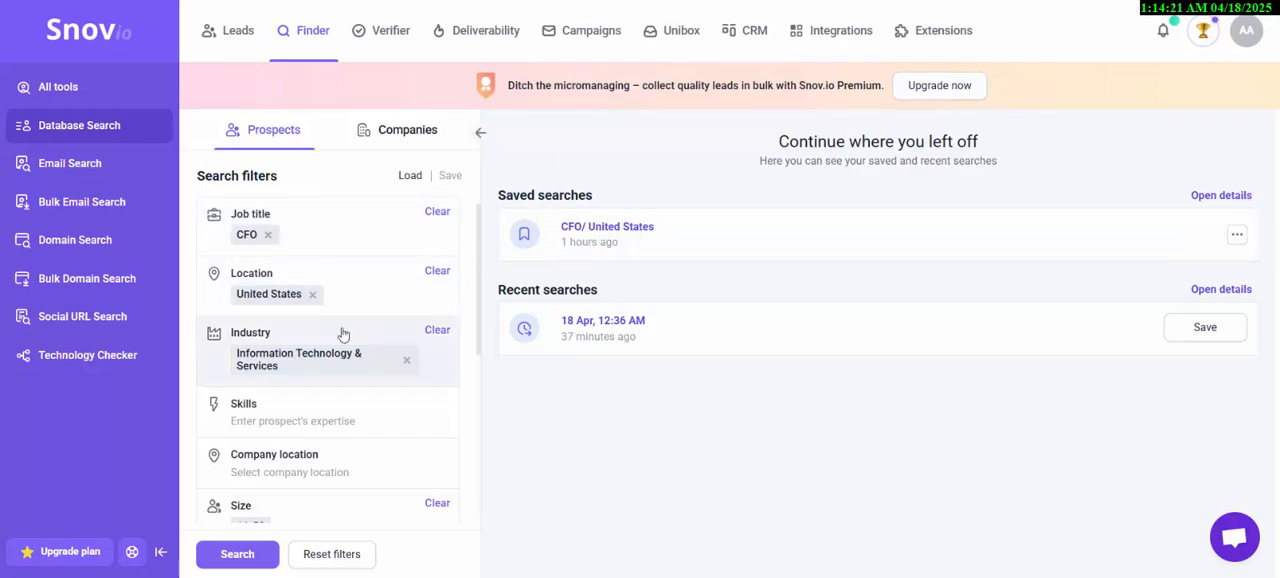
scroll(330, 370, down, 1)
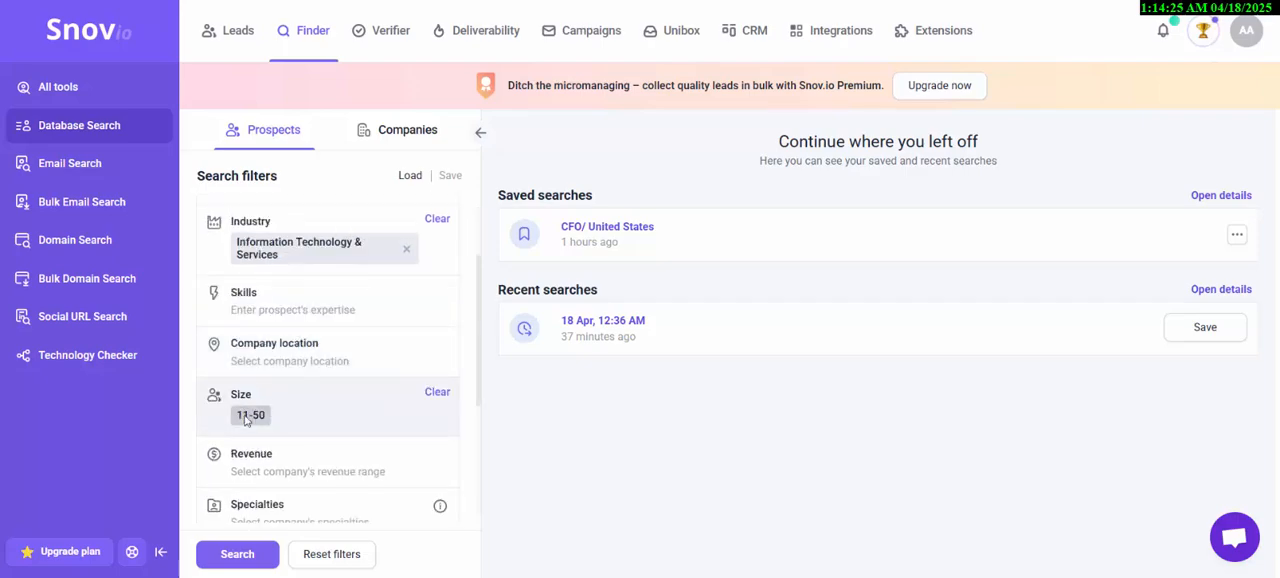
click(238, 556)
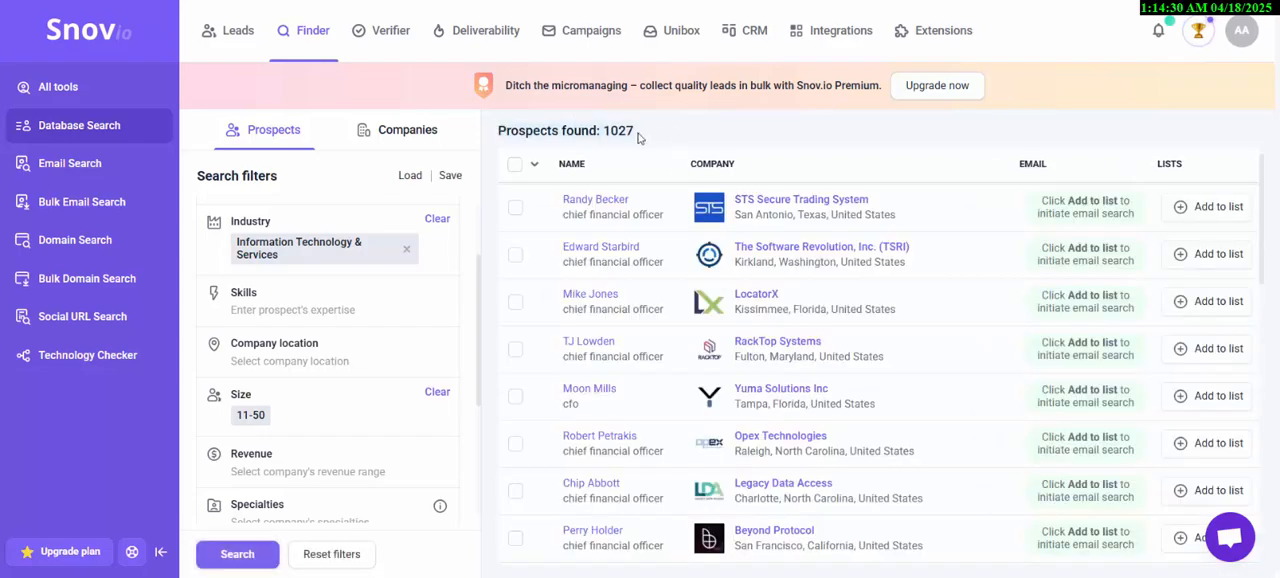
- Select all prospects on the results page and enter CFO/info as the name of a new list for them
click(534, 165)
click(528, 200)
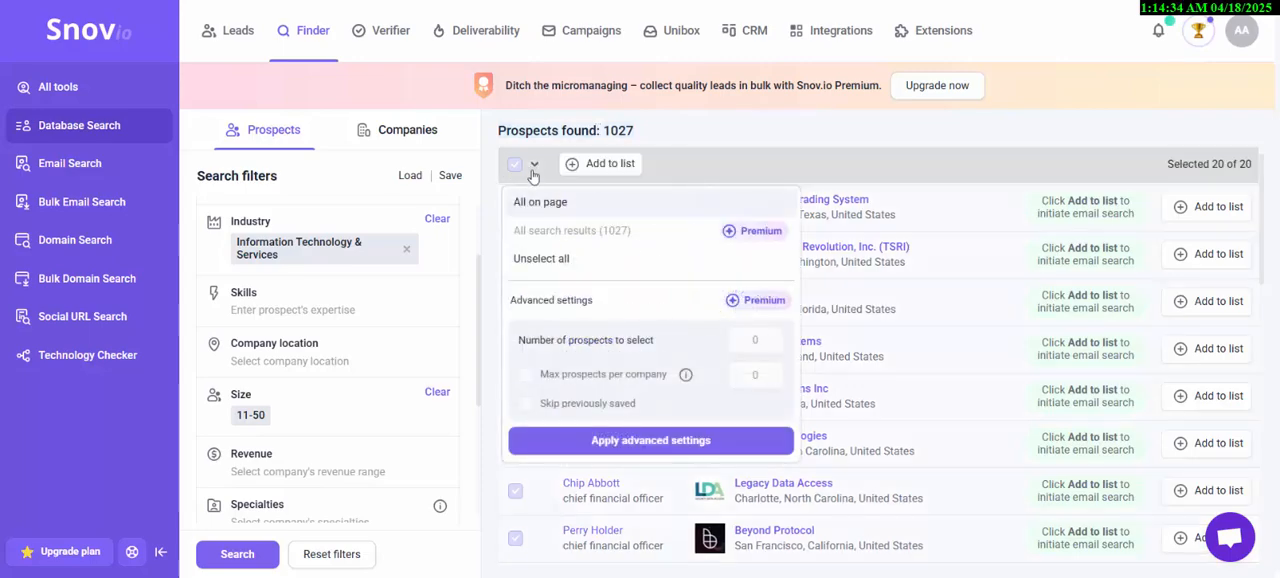
click(592, 167)
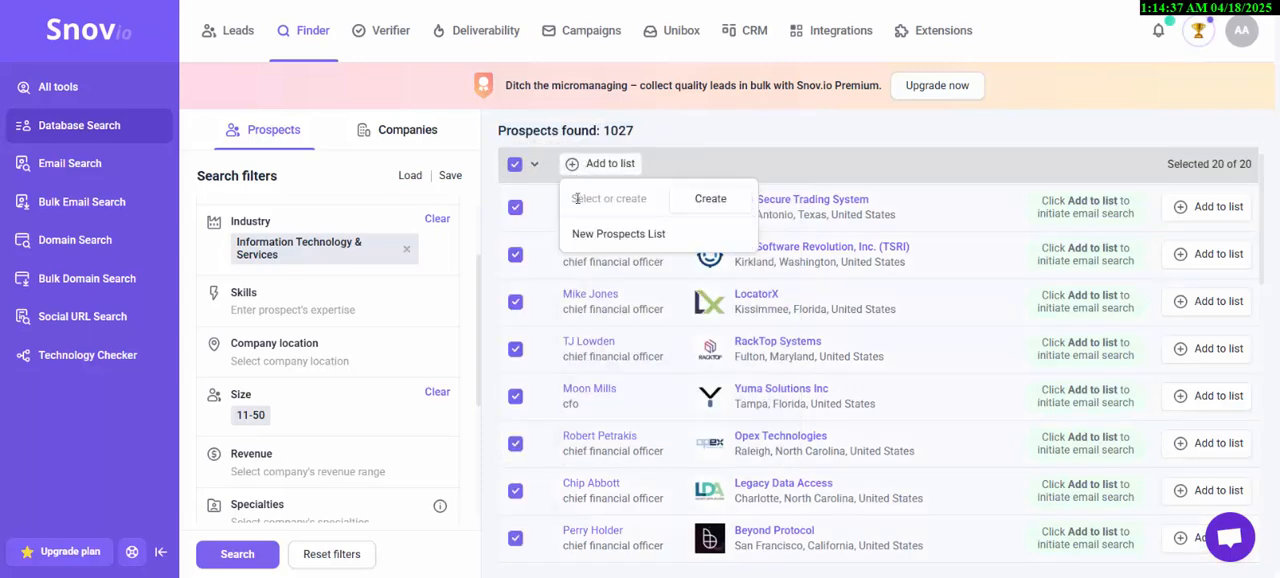
text(CFO/info)
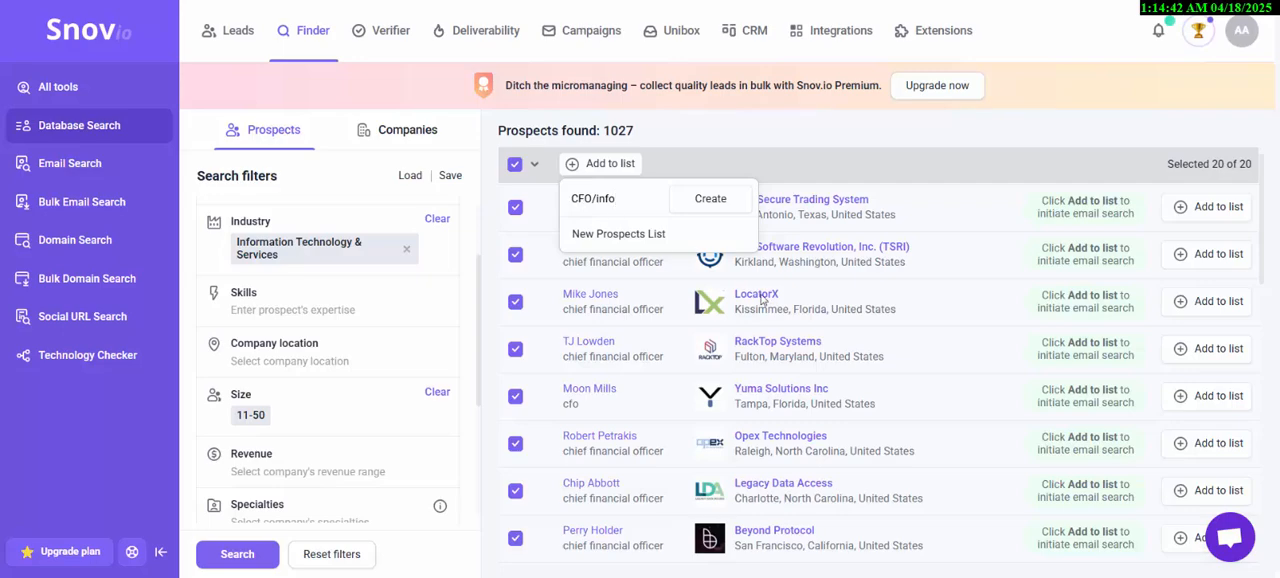
scroll(562, 431, down, 1)
scroll(330, 370, up, 1)
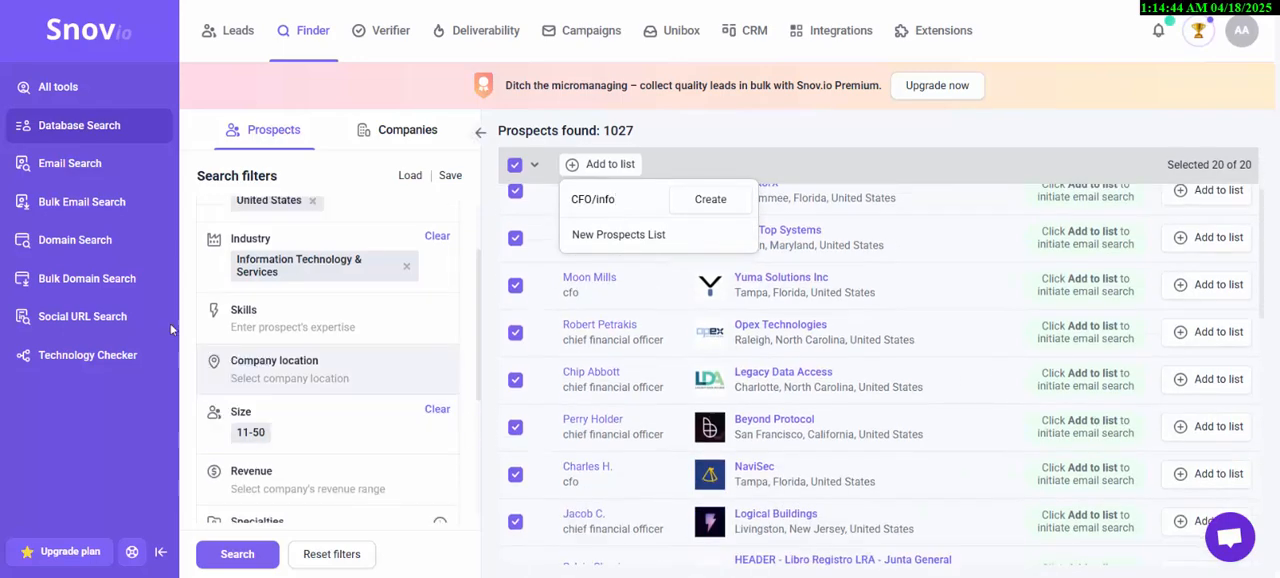
- Open the prospects list under Leads and review which columns its display settings offer
click(247, 46)
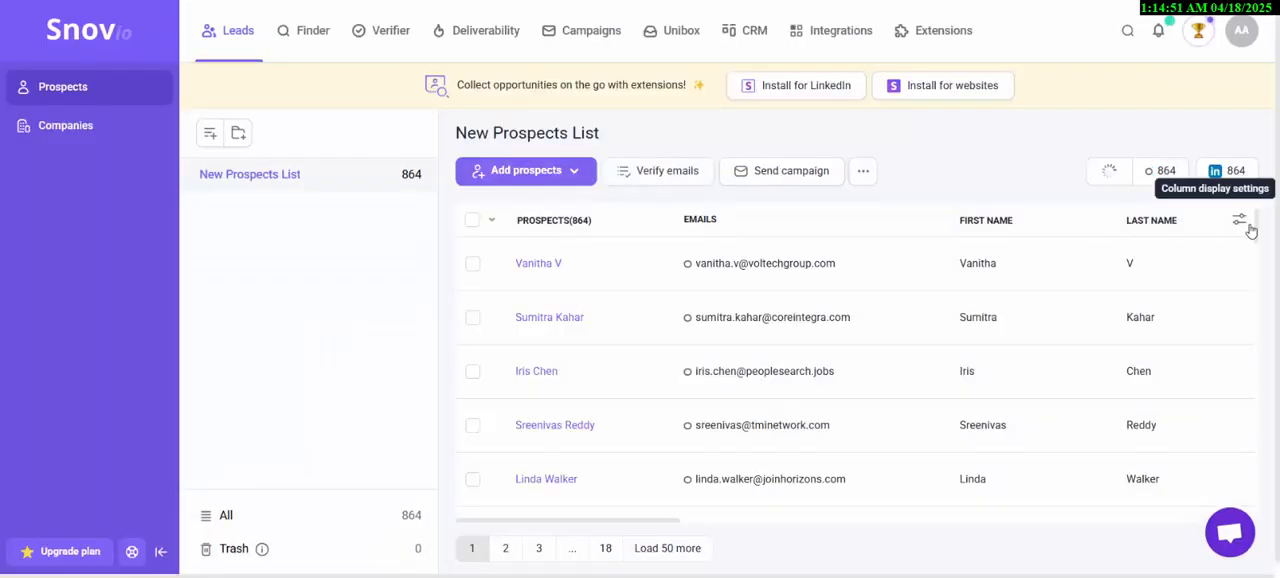
click(1248, 226)
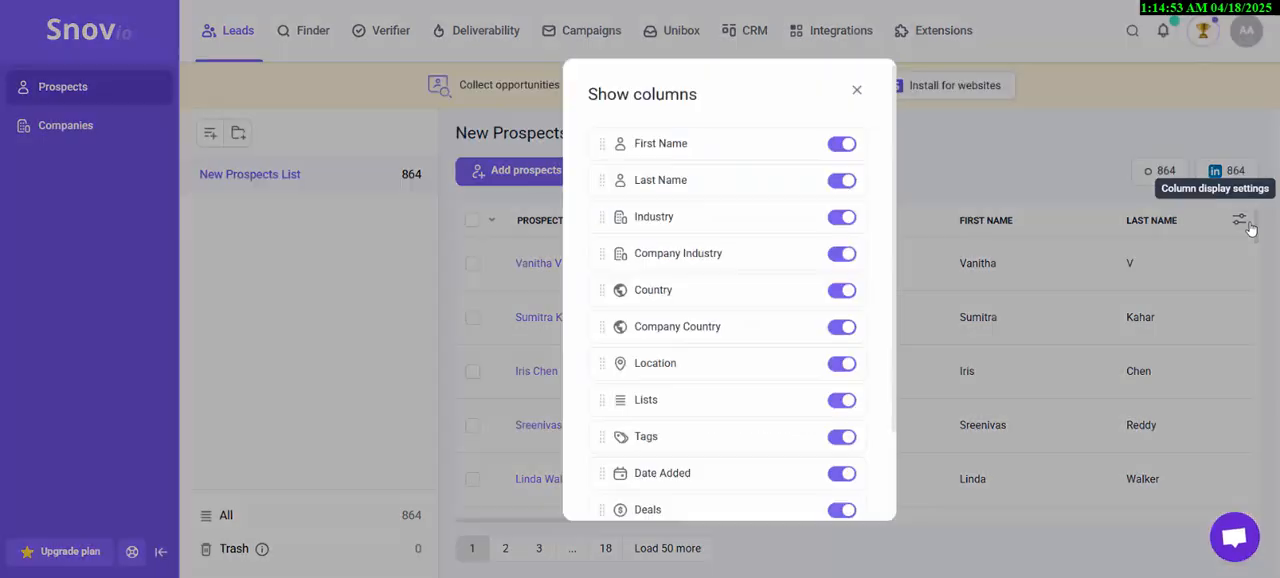
scroll(729, 162, down, 1)
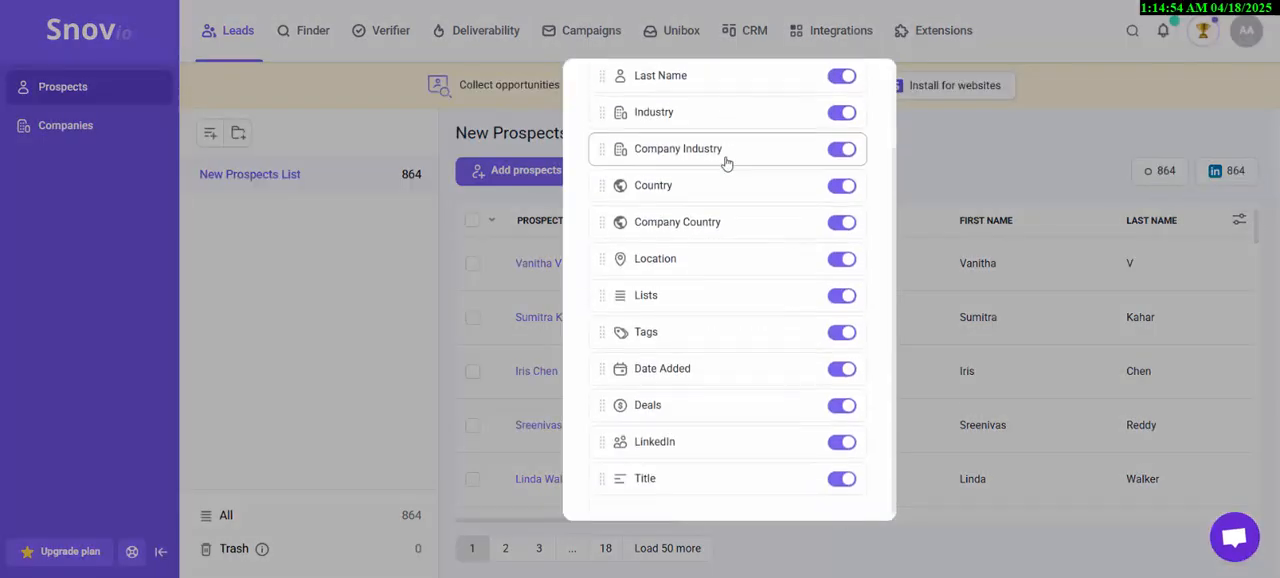
scroll(726, 420, up, 1)
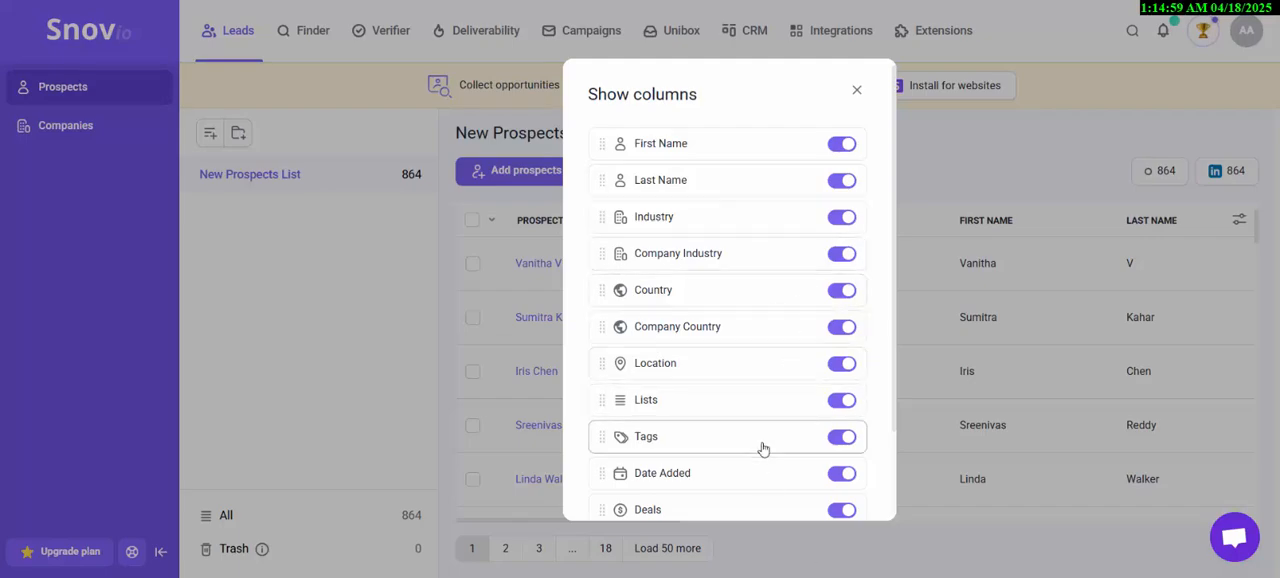
scroll(762, 448, down, 1)
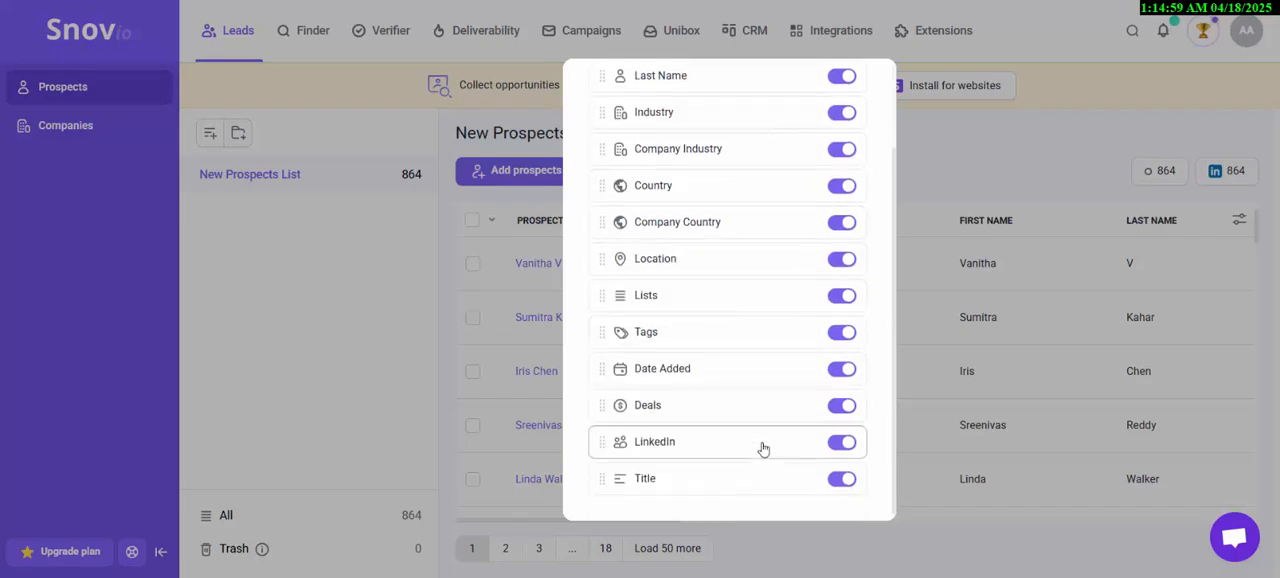
click(932, 157)
- Browse the prospects and their e-mails in New Prospects List
scroll(966, 331, down, 1)
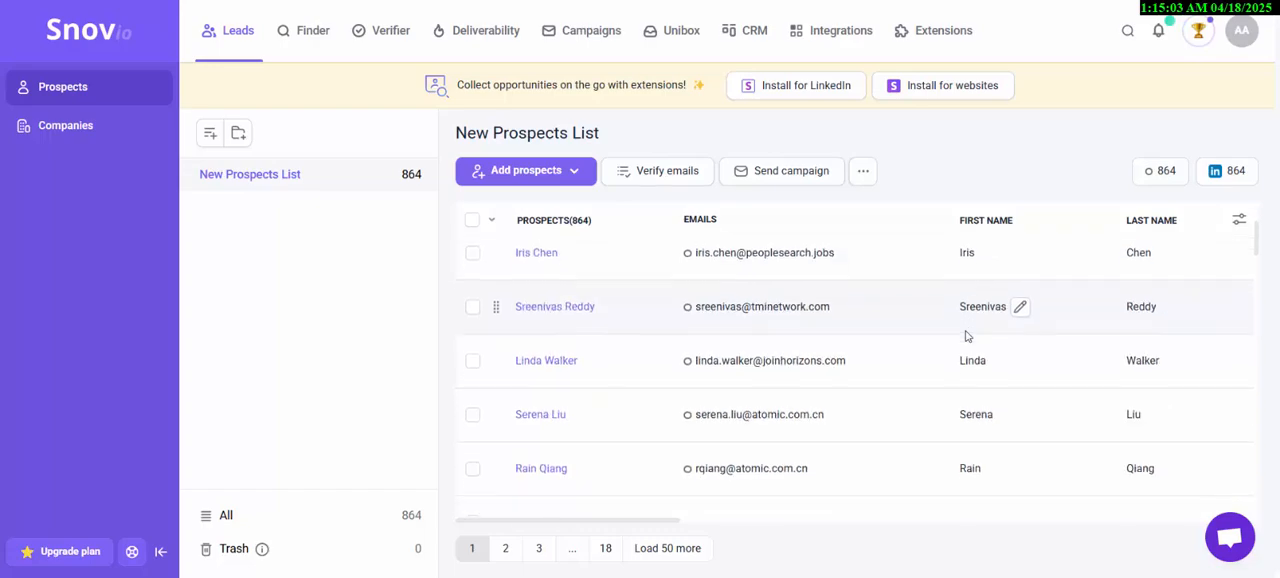
scroll(966, 336, down, 2)
scroll(966, 336, up, 1)
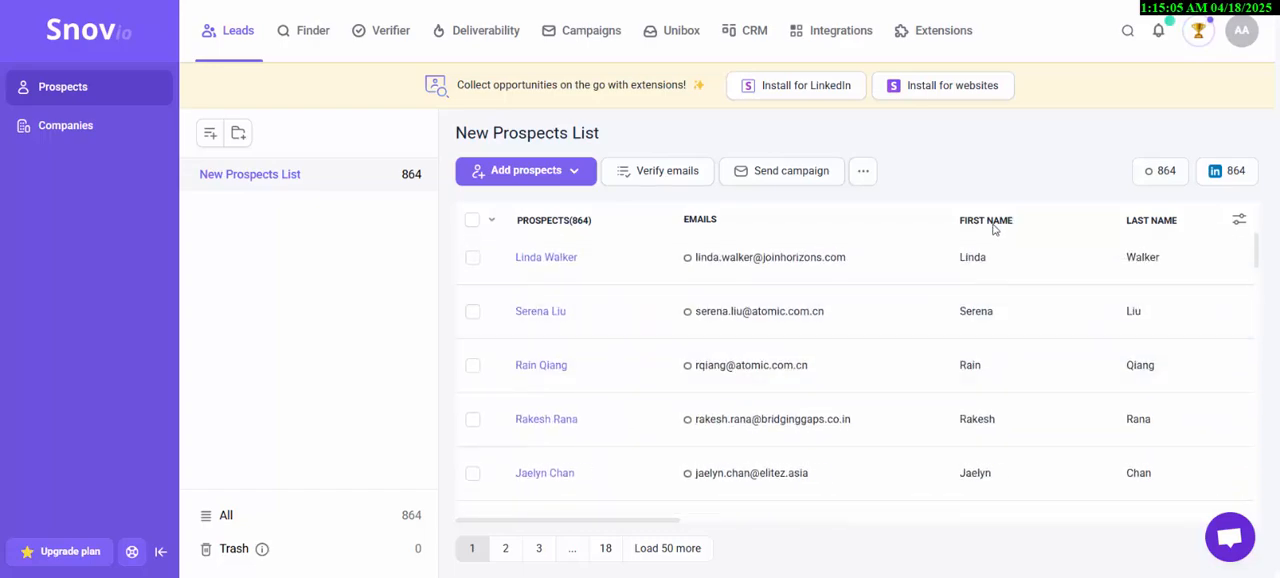
- Look through further prospect rows in New Prospects List
scroll(957, 303, down, 4)
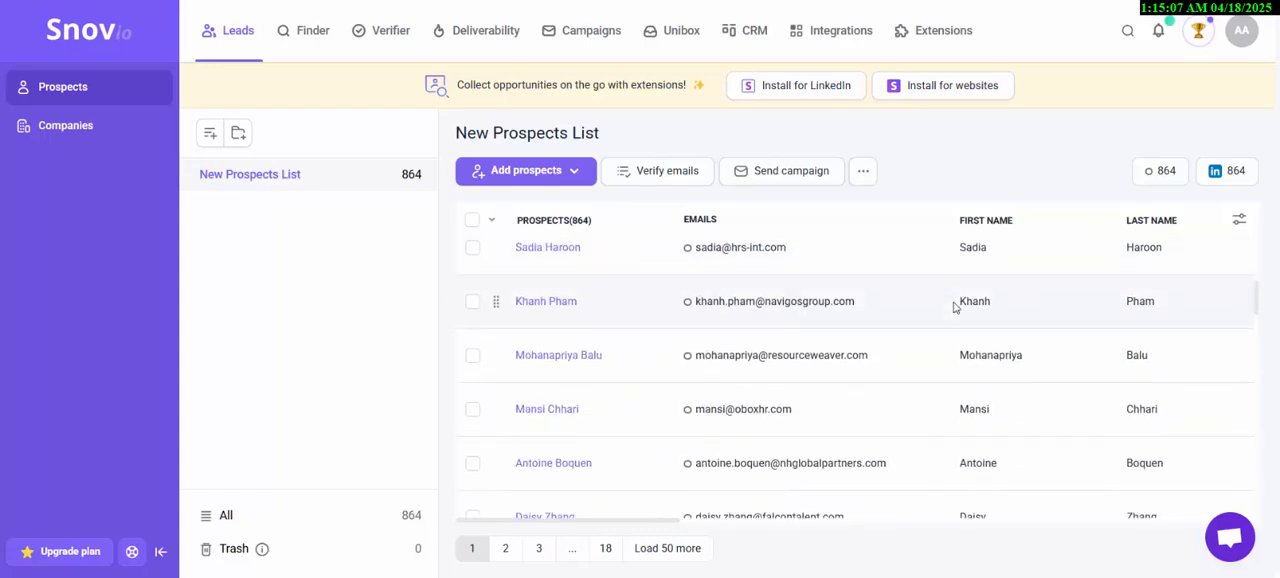
scroll(955, 307, down, 3)
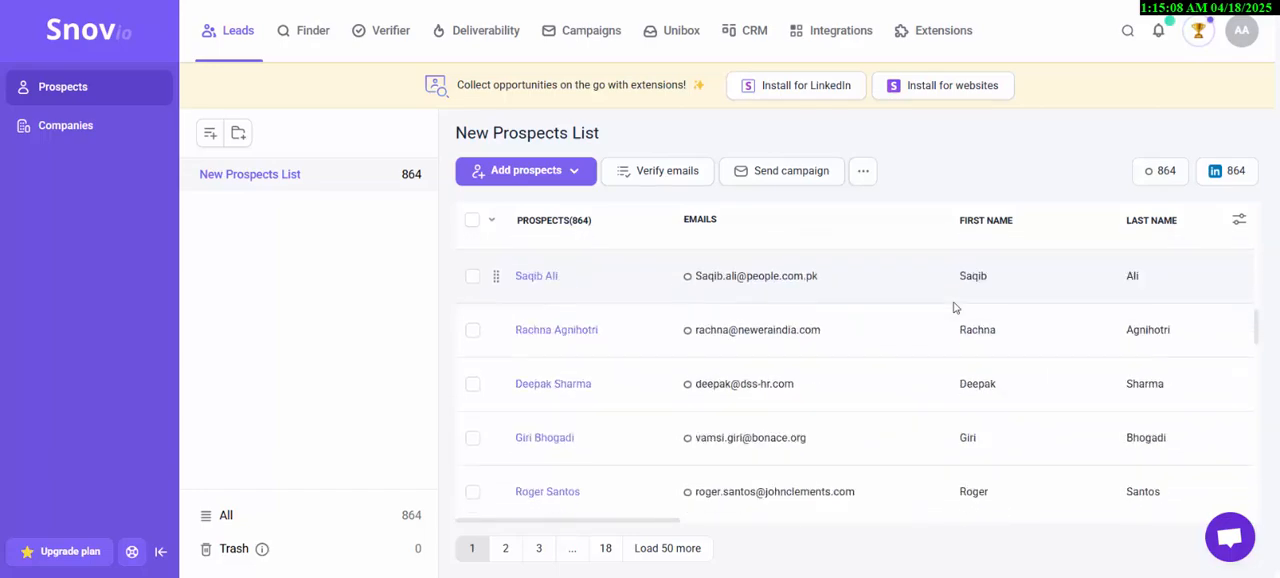
scroll(952, 320, down, 1)
scroll(877, 306, up, 5)
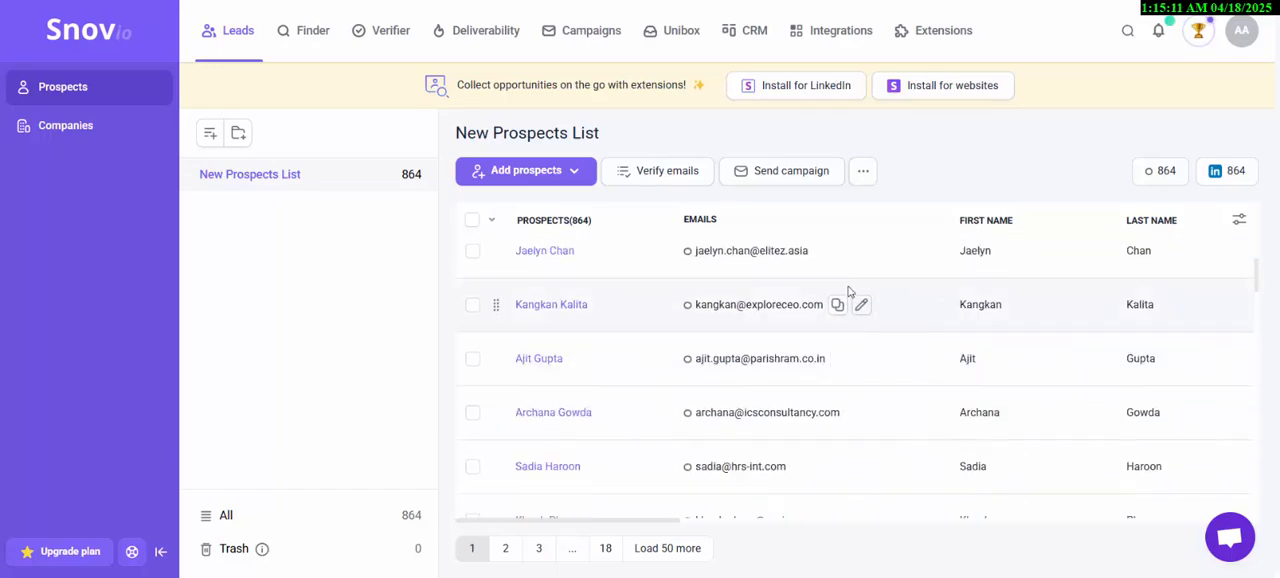
scroll(835, 283, up, 4)
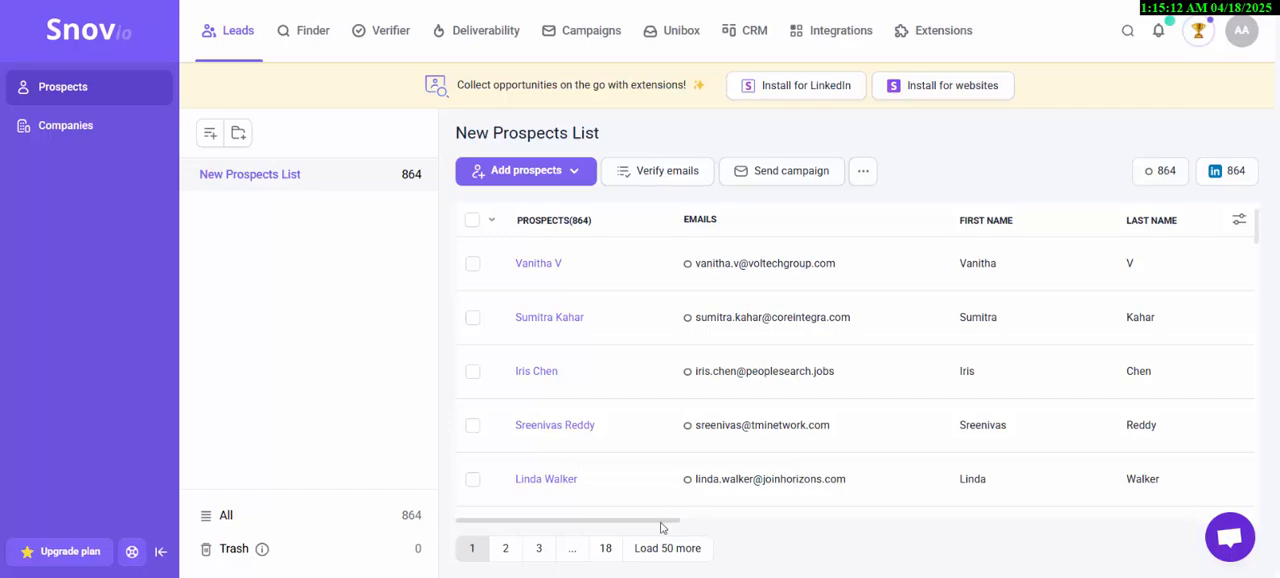
drag(663, 526, 642, 457)
- Add a custom field named Snippet of type Text to the prospect details
click(860, 171)
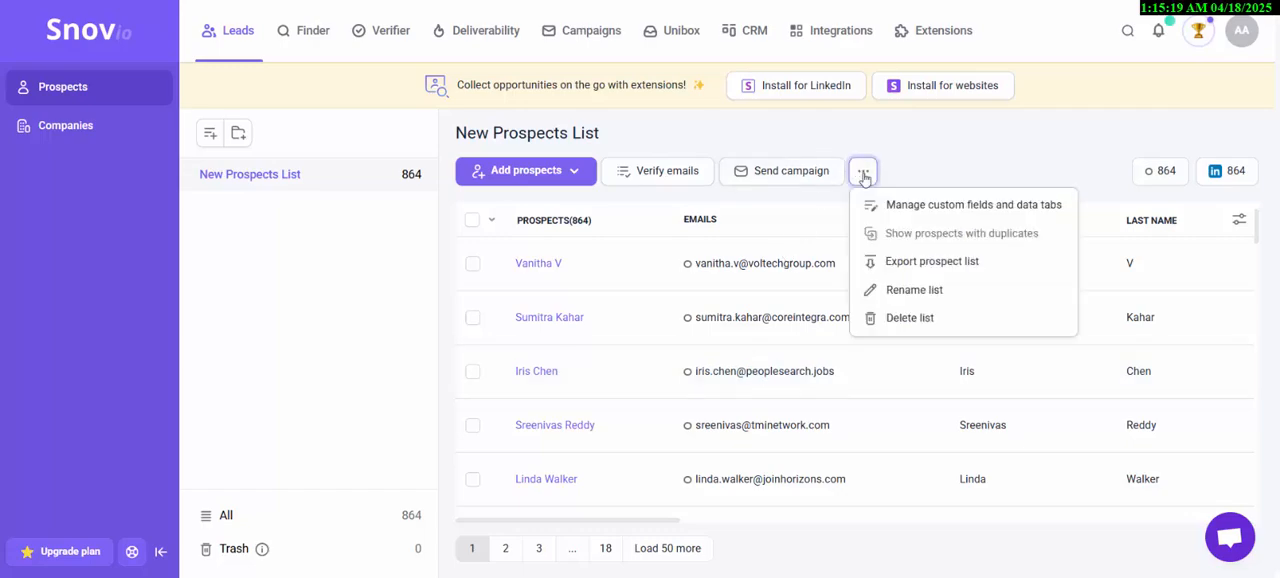
click(886, 208)
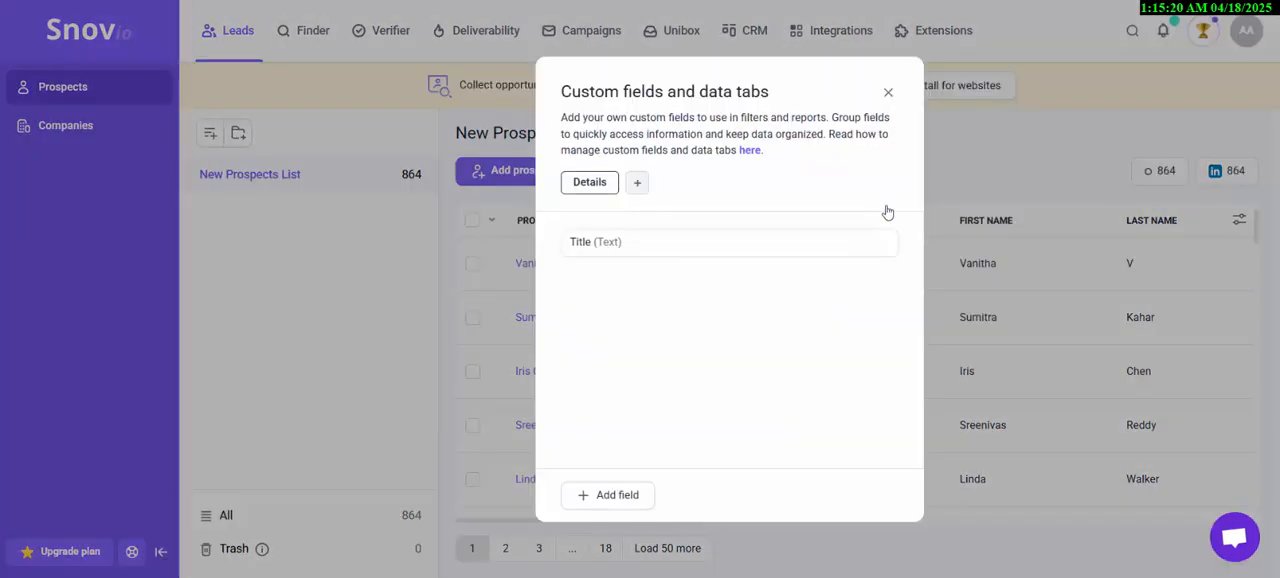
drag(566, 92, 791, 107)
click(786, 189)
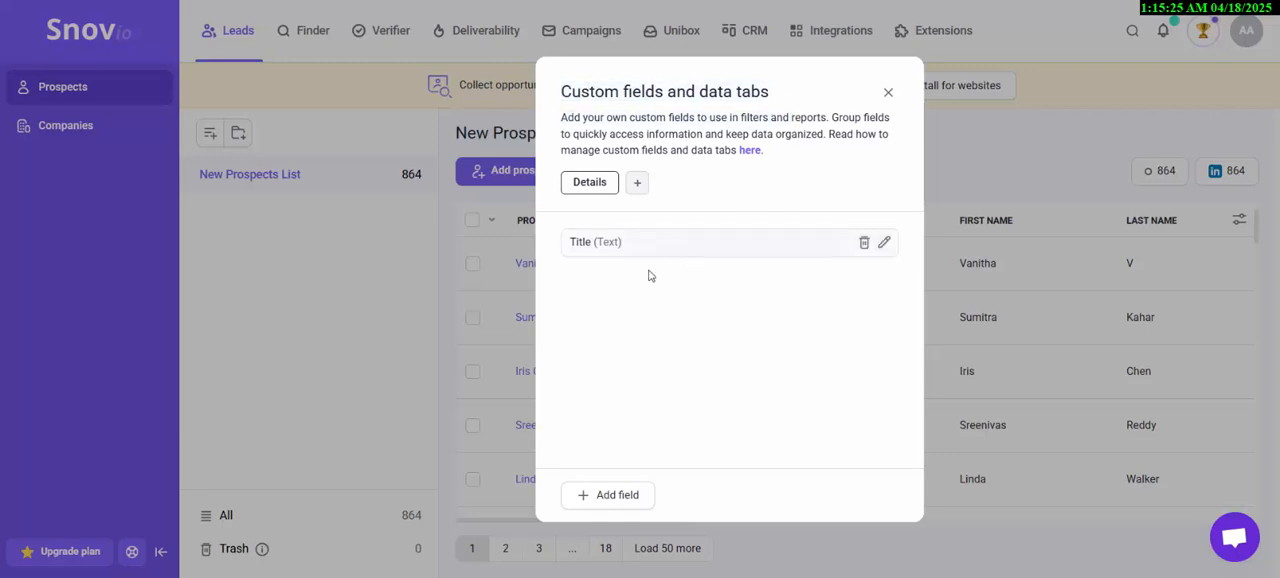
click(595, 498)
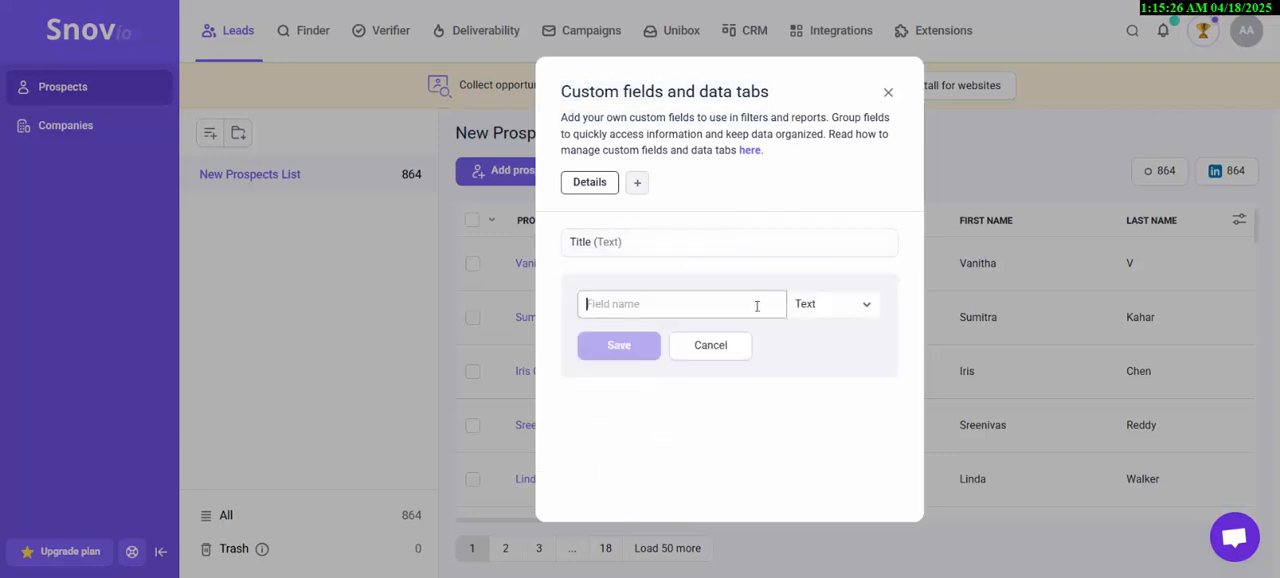
text(Snippet)
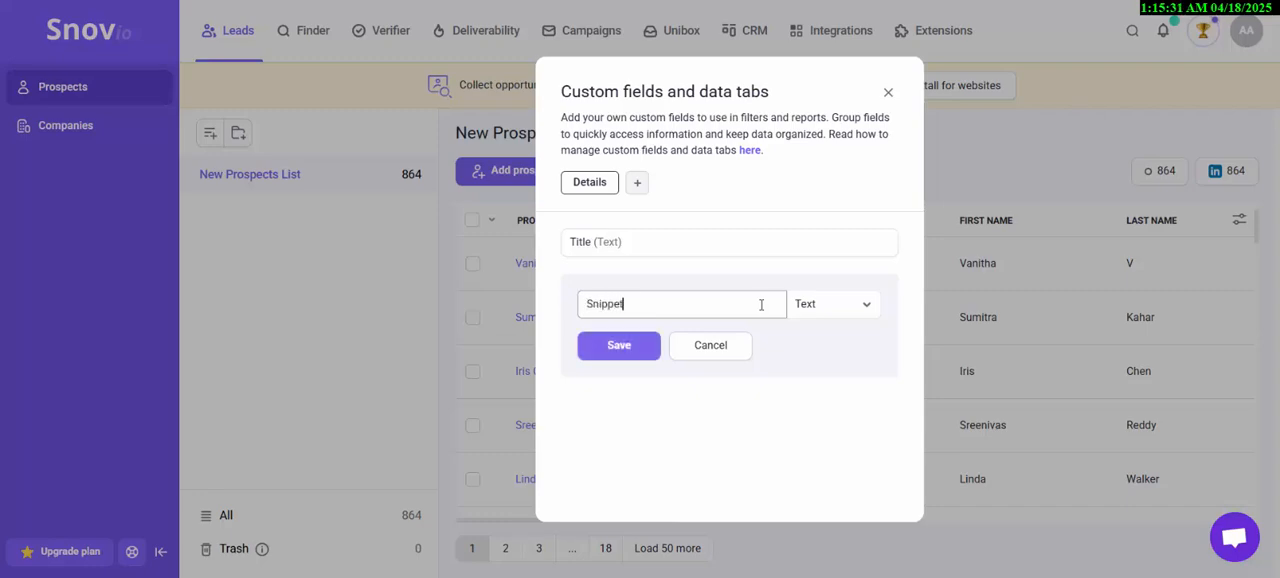
click(867, 310)
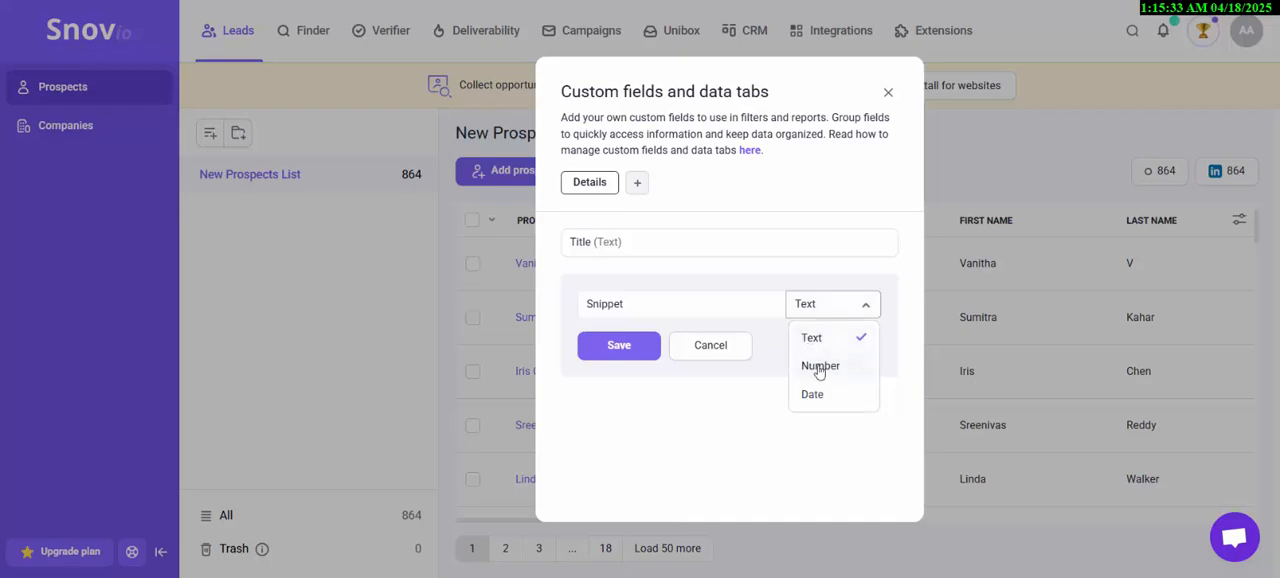
click(850, 338)
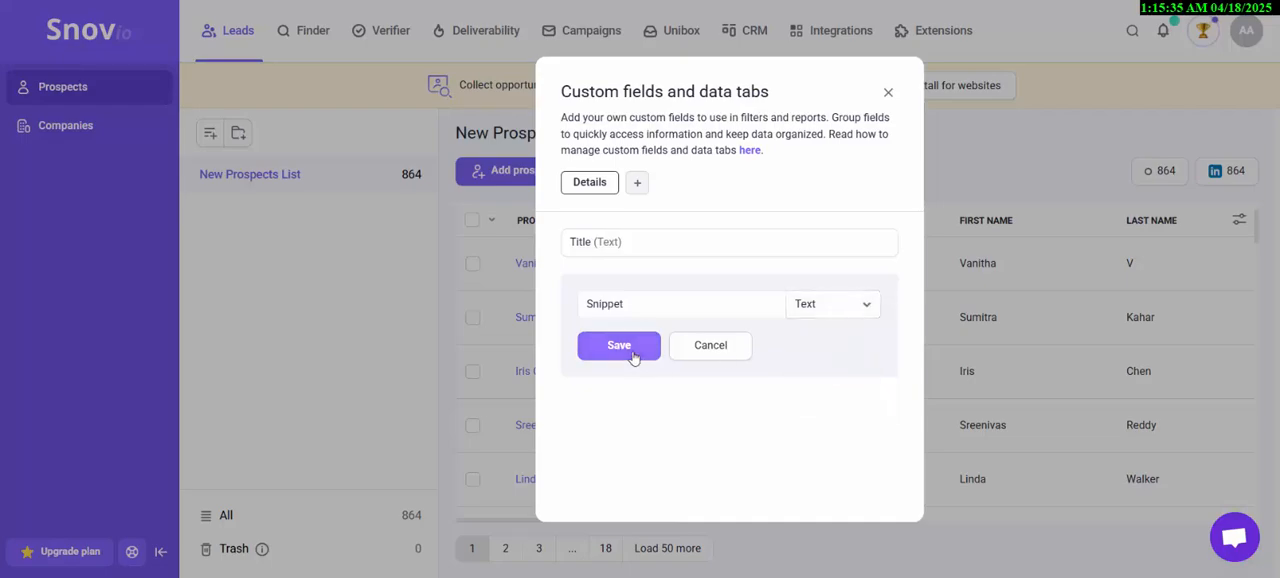
click(633, 357)
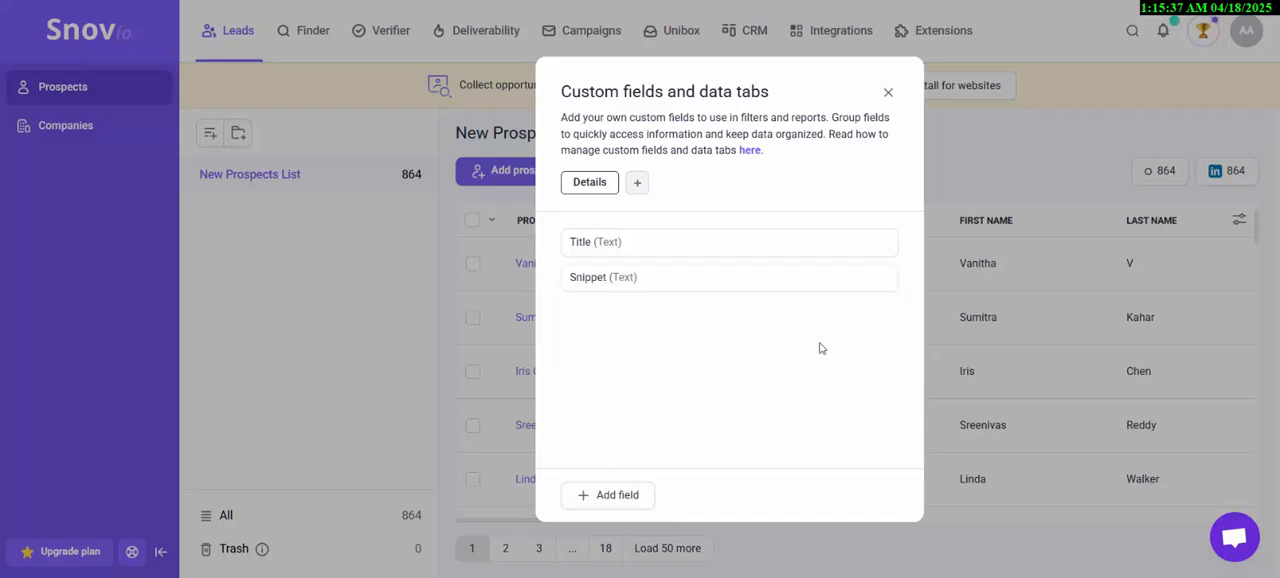
click(1037, 157)
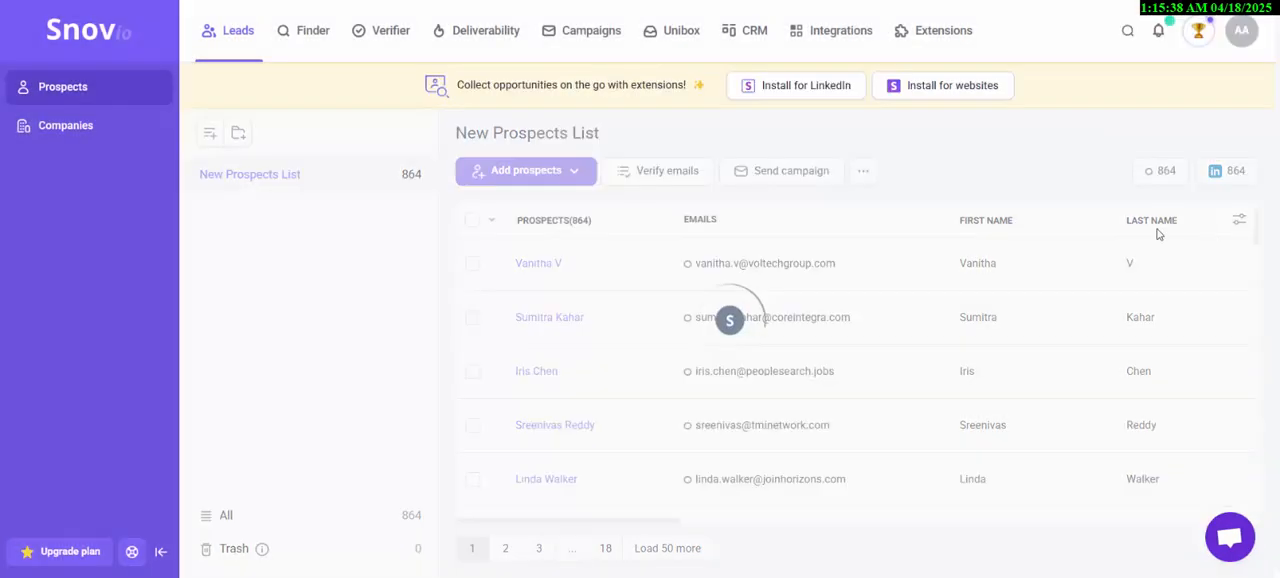
- Turn on the Snippet column for New Prospects List and view the columns at the far end of the table
click(1238, 221)
scroll(711, 354, down, 3)
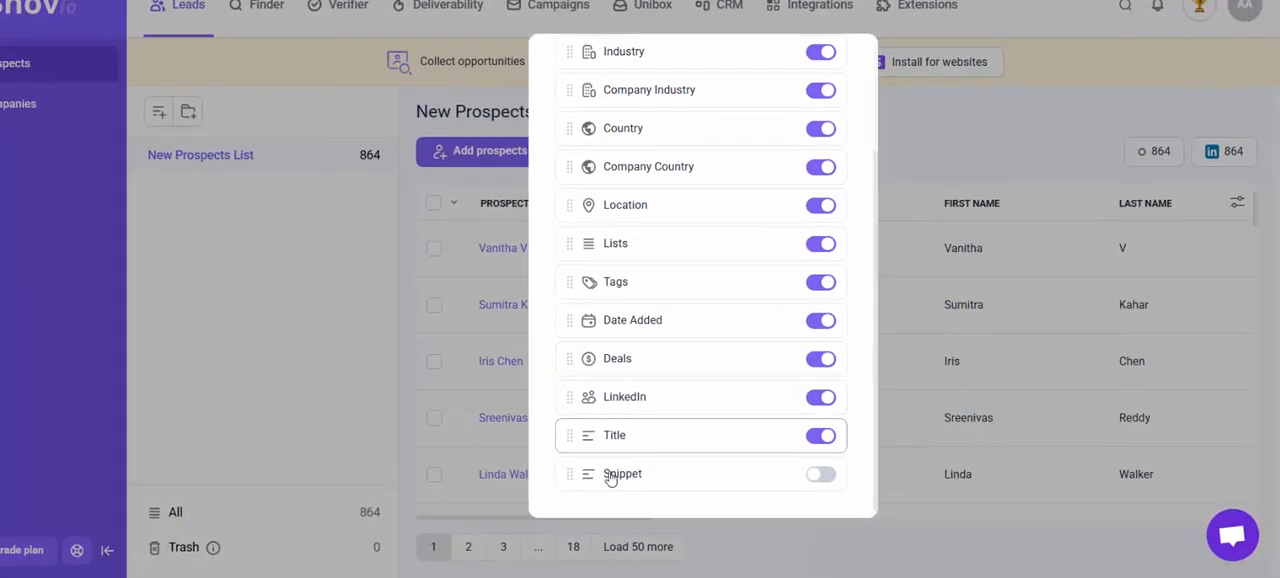
click(820, 474)
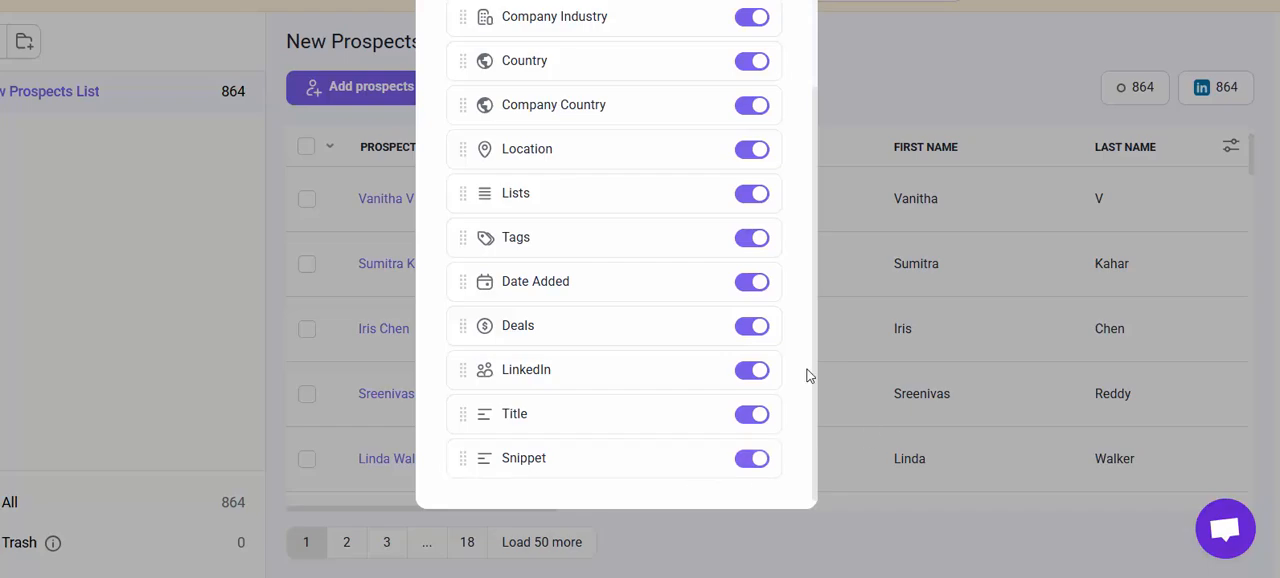
click(993, 94)
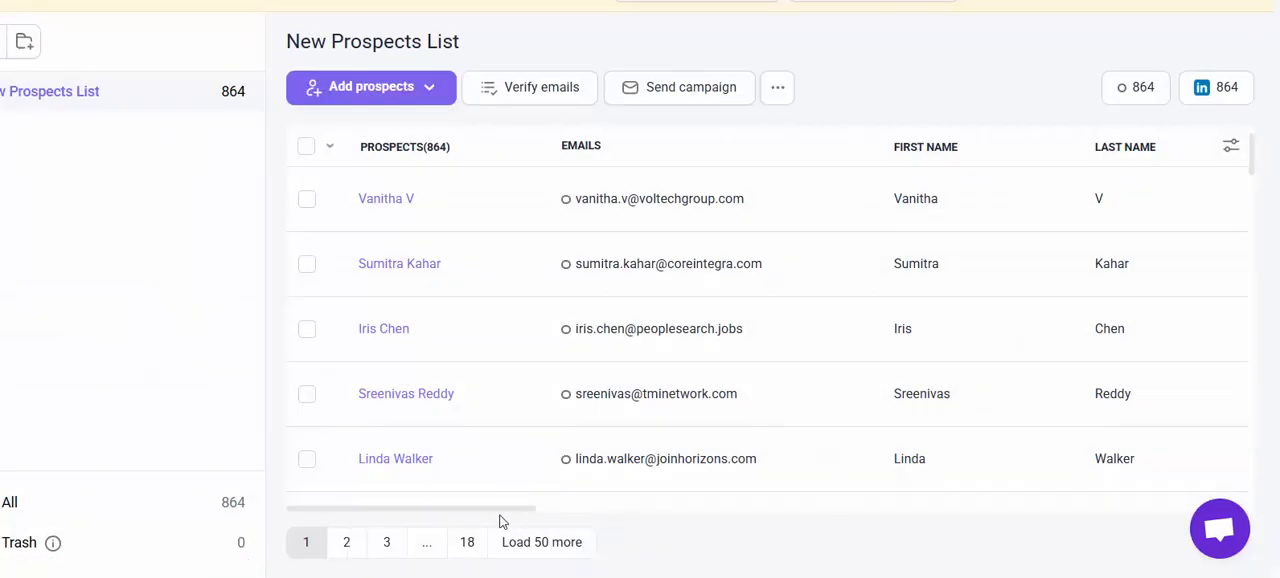
drag(502, 515, 1257, 477)
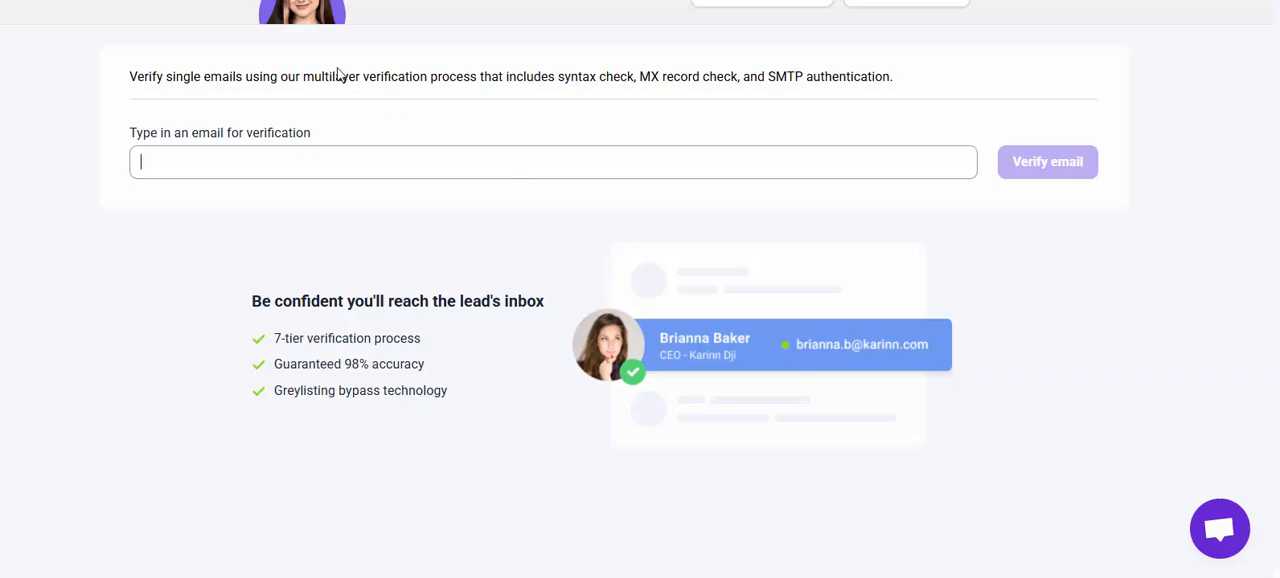
- Read the single email verification description and review the upload options on the Bulk Email Verification page
drag(346, 76, 903, 91)
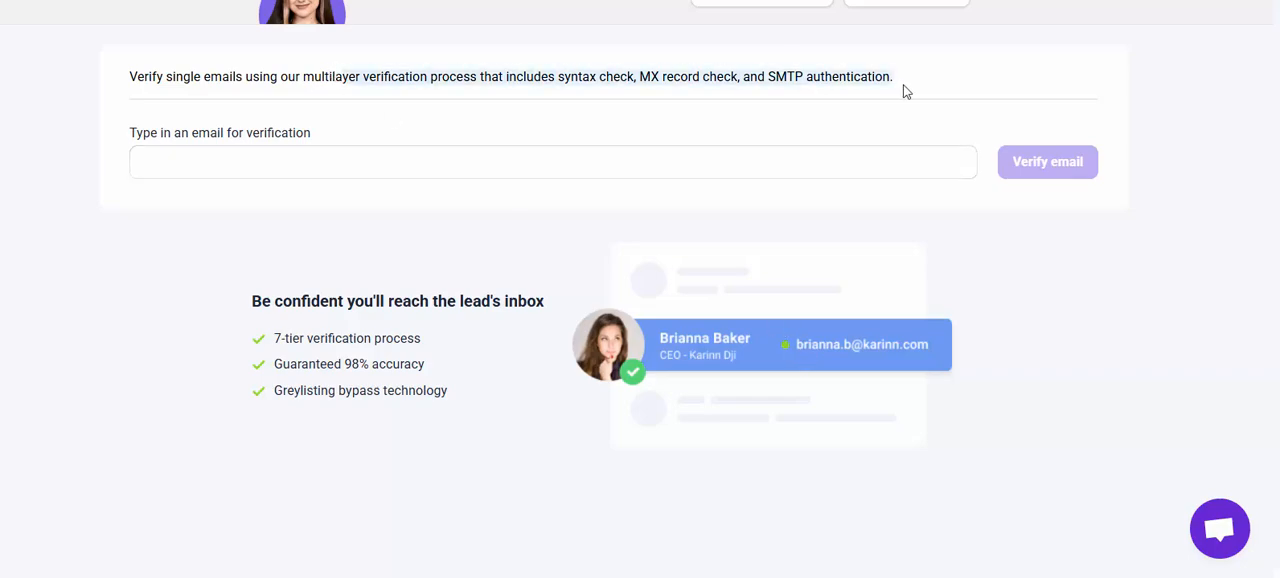
click(924, 82)
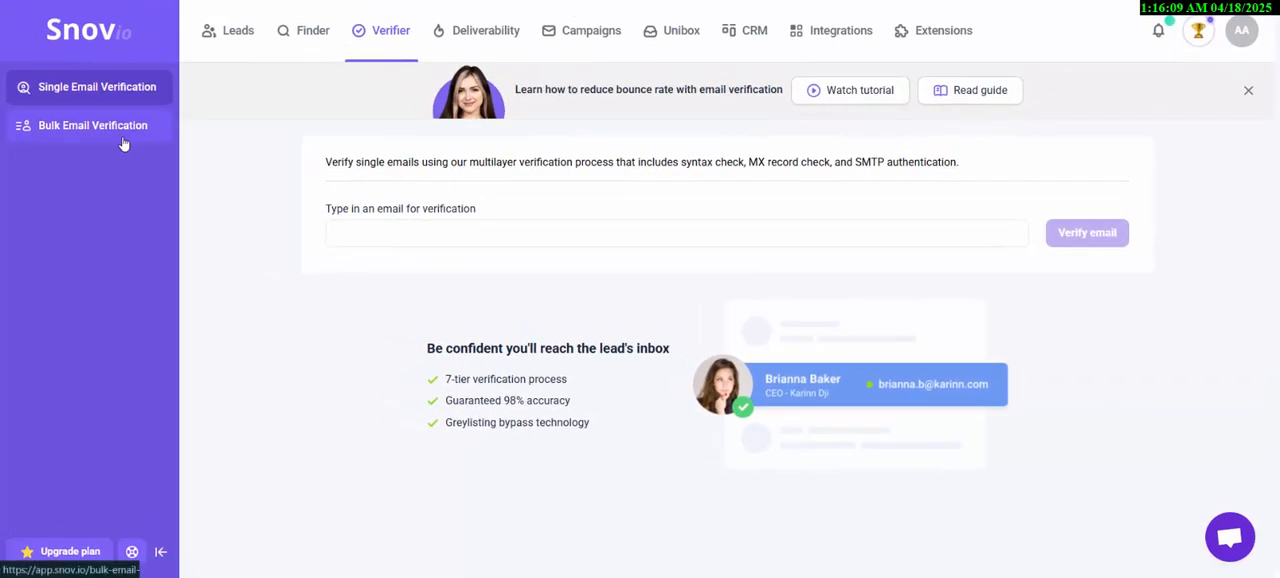
click(123, 144)
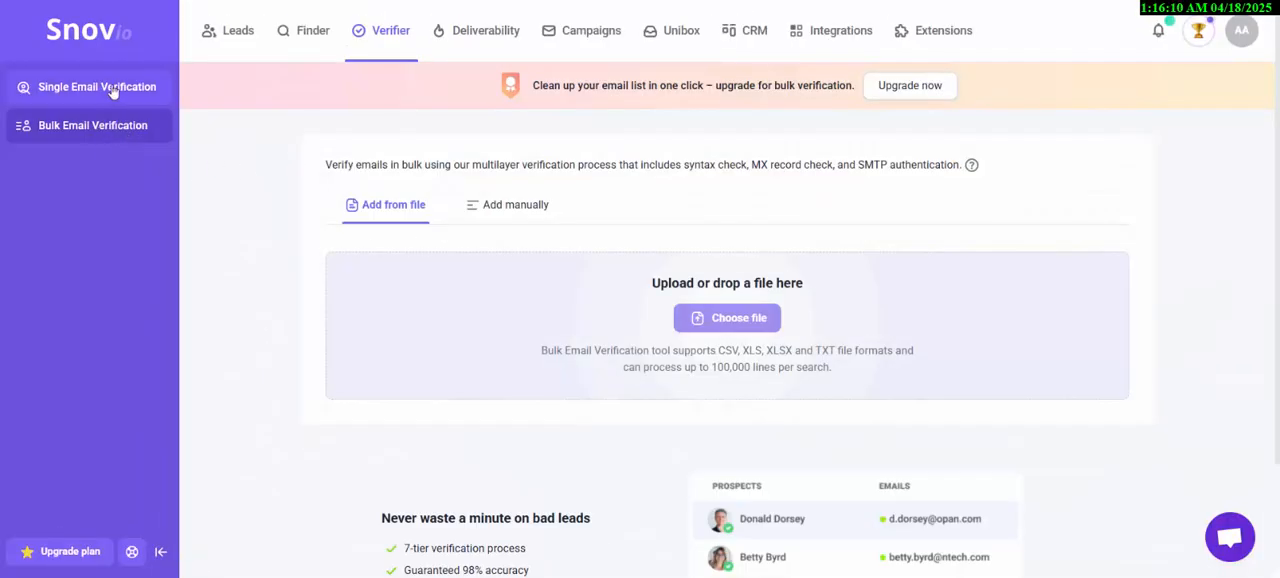
scroll(329, 195, down, 2)
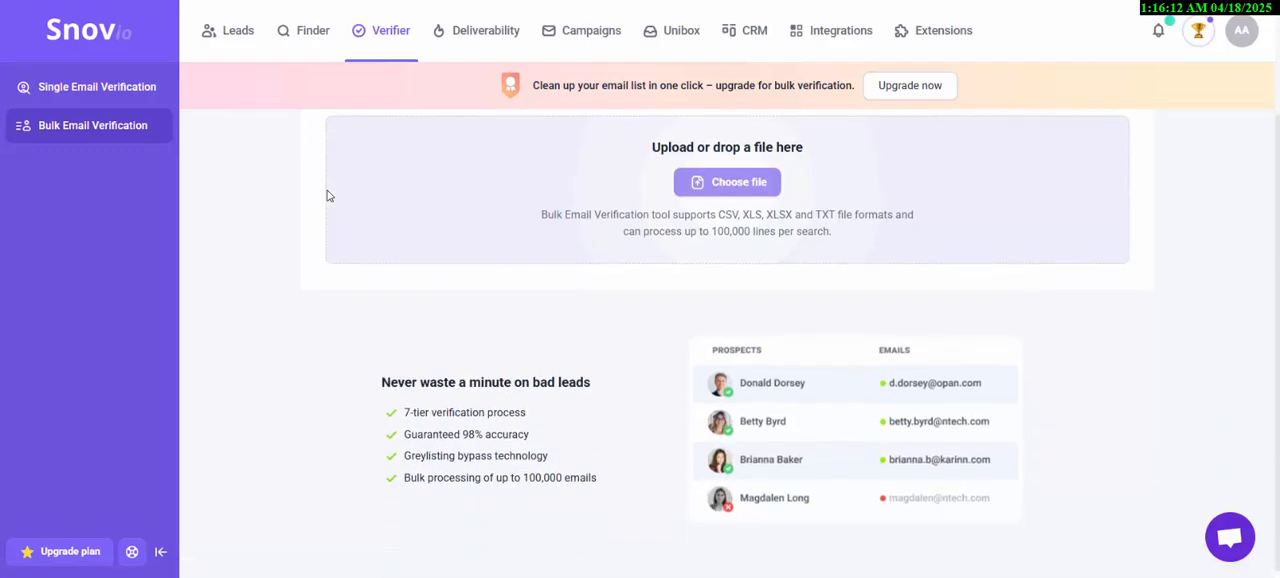
scroll(262, 163, up, 2)
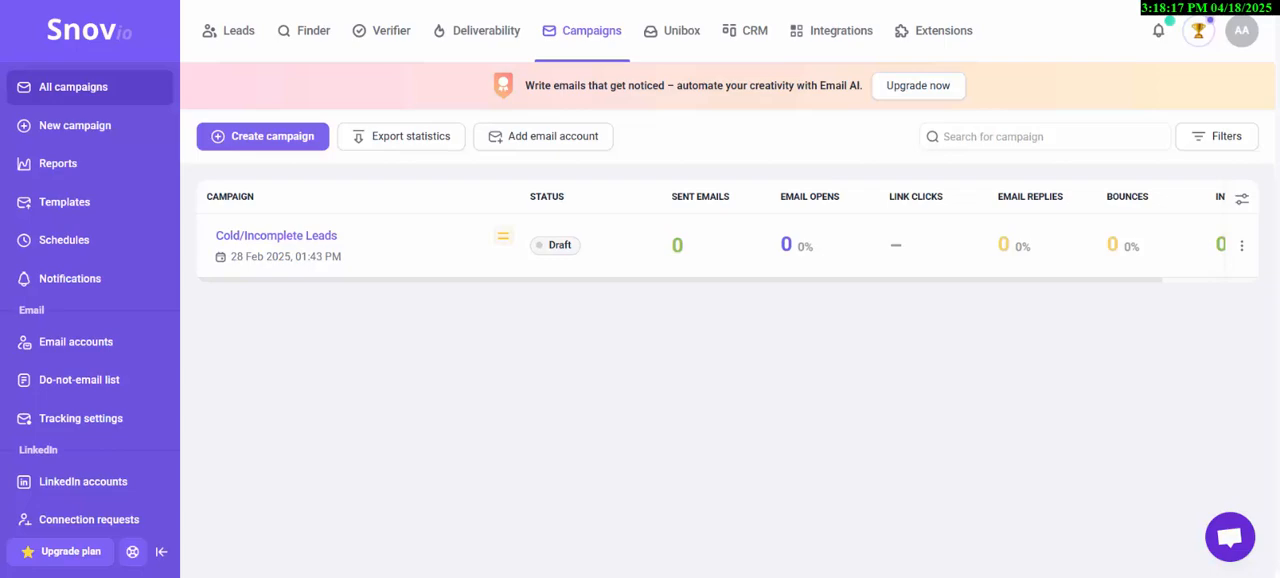
- Create a campaign from scratch and place an Email element under Start in its sequence
click(290, 137)
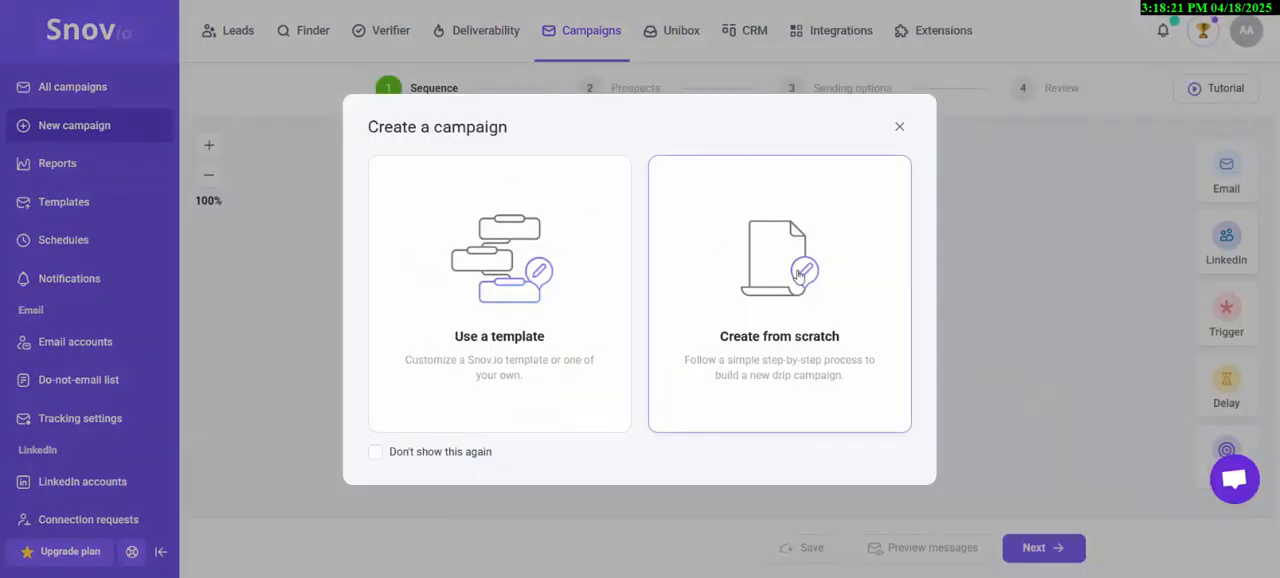
click(799, 276)
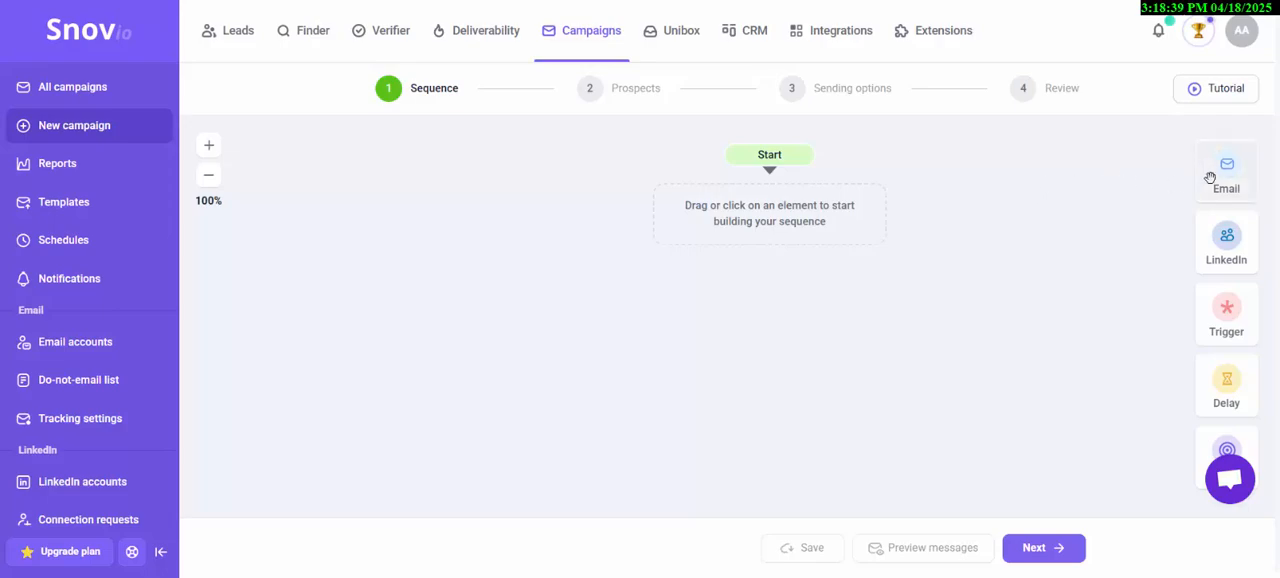
drag(1212, 176, 700, 221)
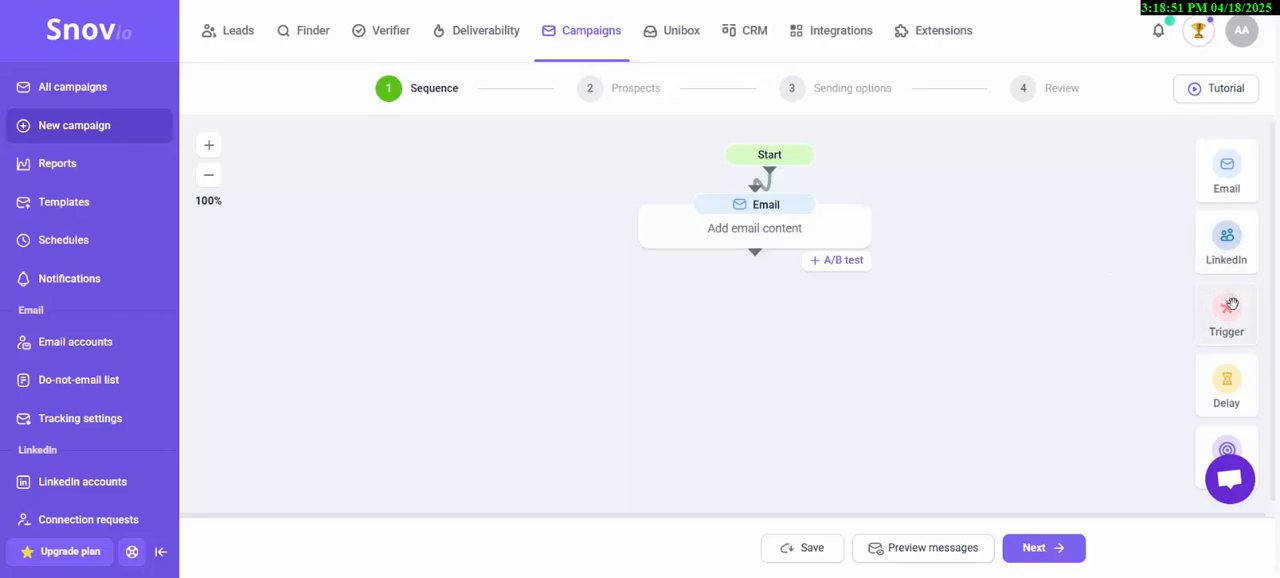
mouse_move(1232, 304)
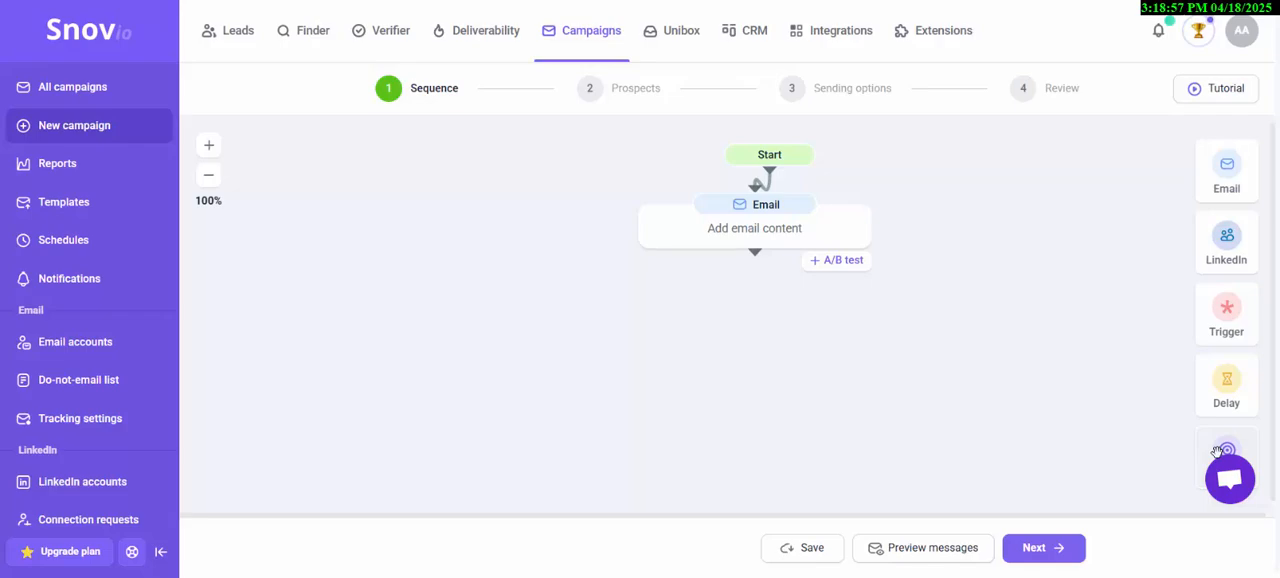
mouse_move(1215, 453)
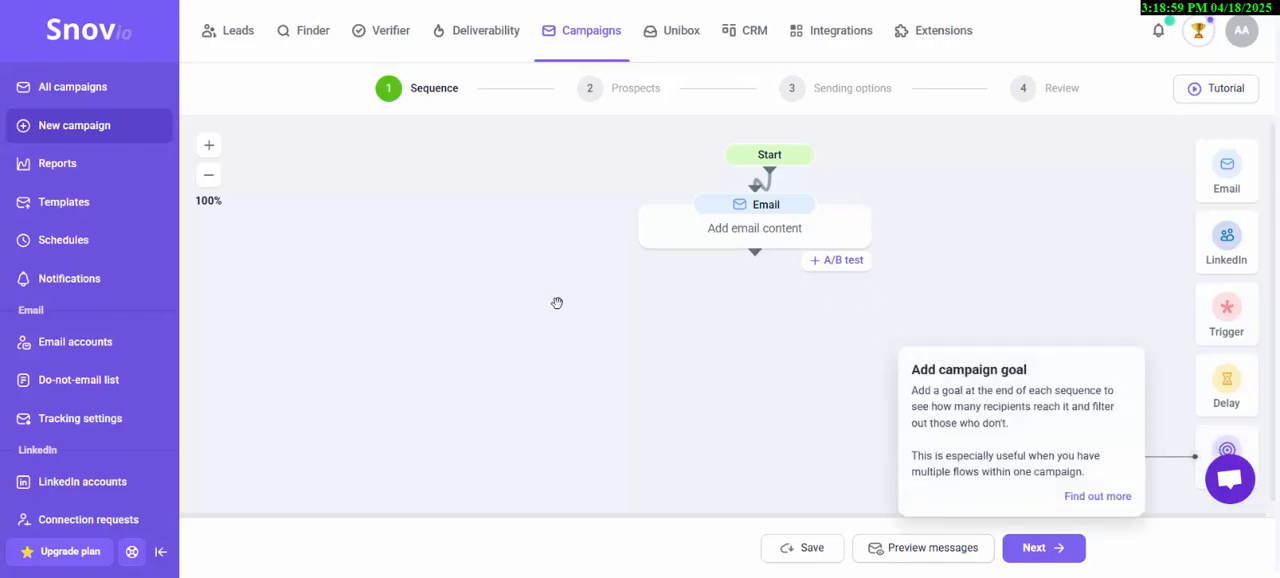
click(208, 176)
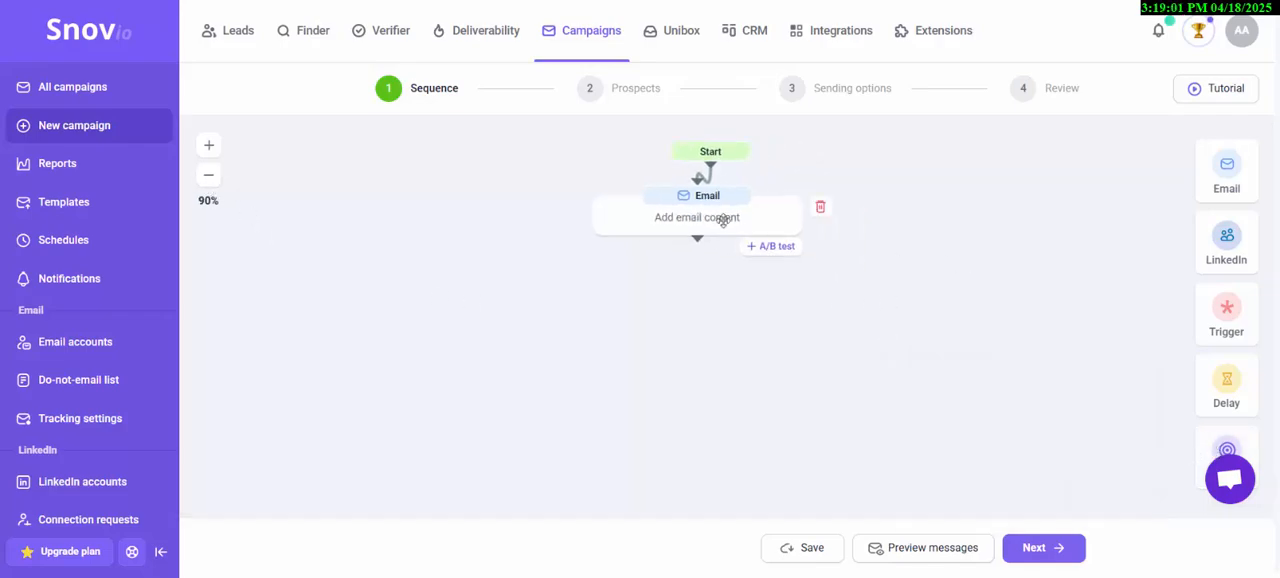
- Open the Email element's content and set its subject line to "intro" followed by the First Name variable
click(723, 219)
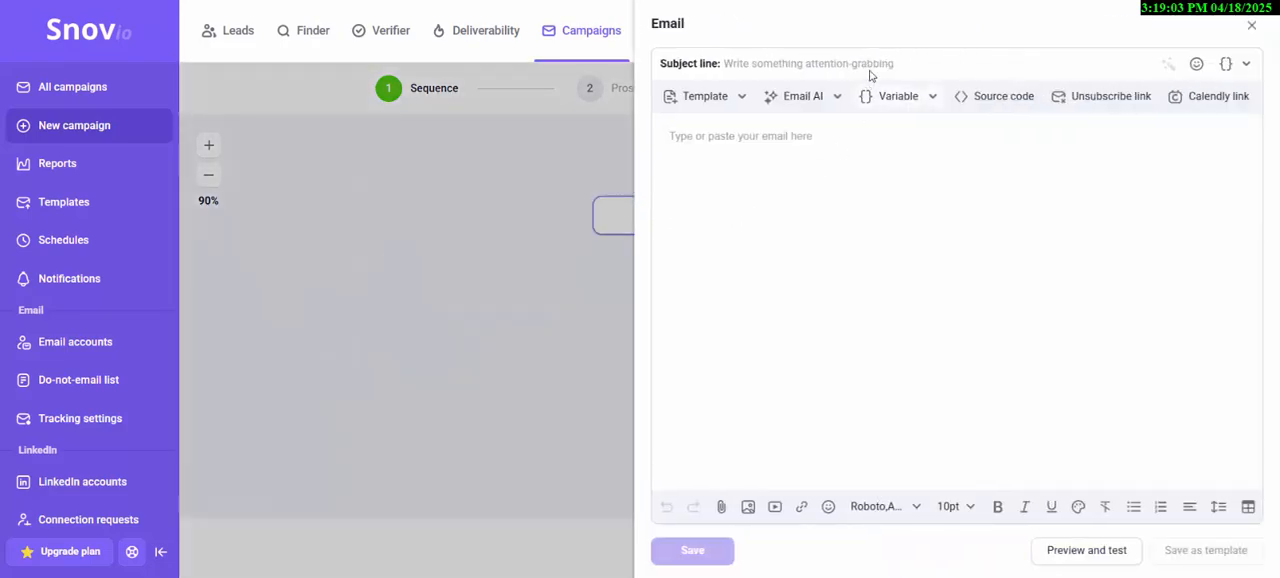
click(589, 145)
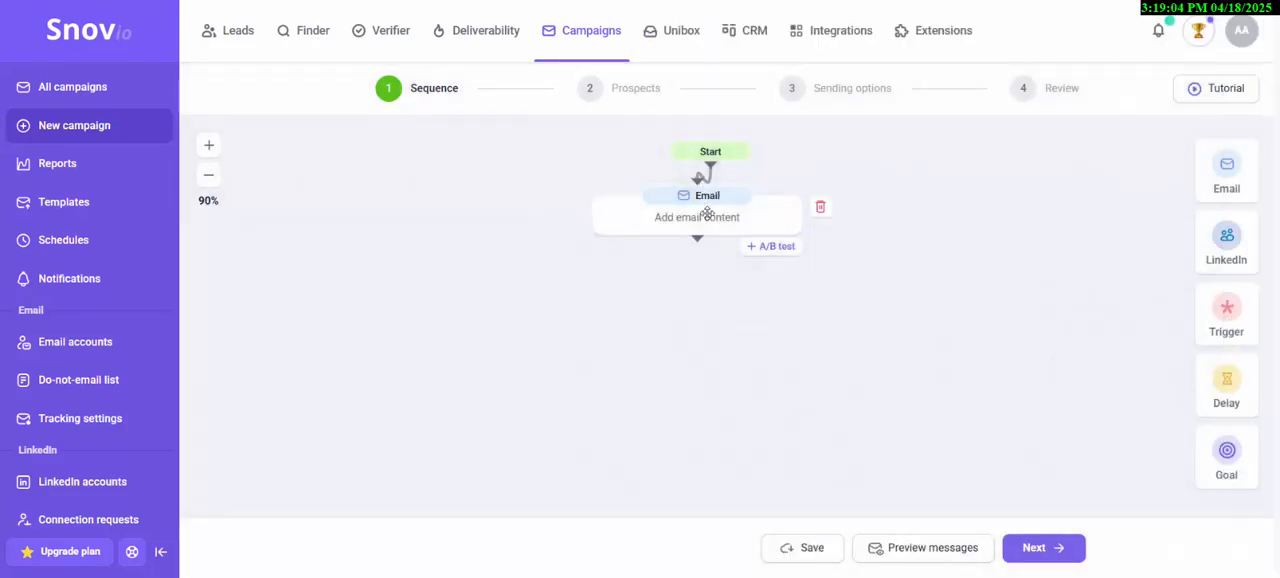
click(778, 198)
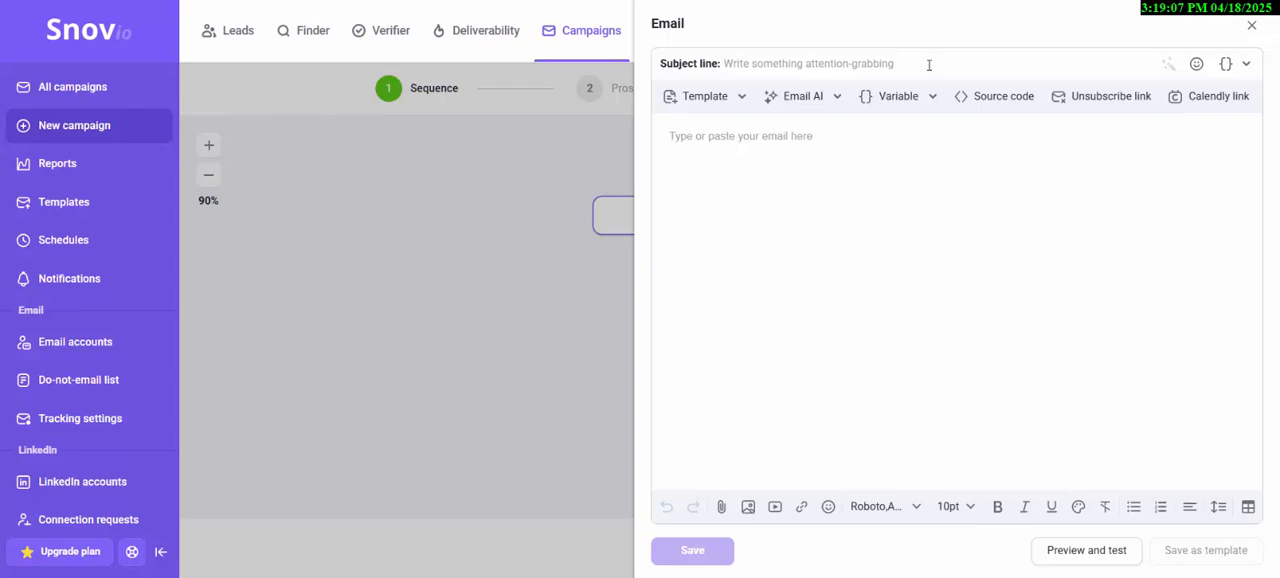
text(In)
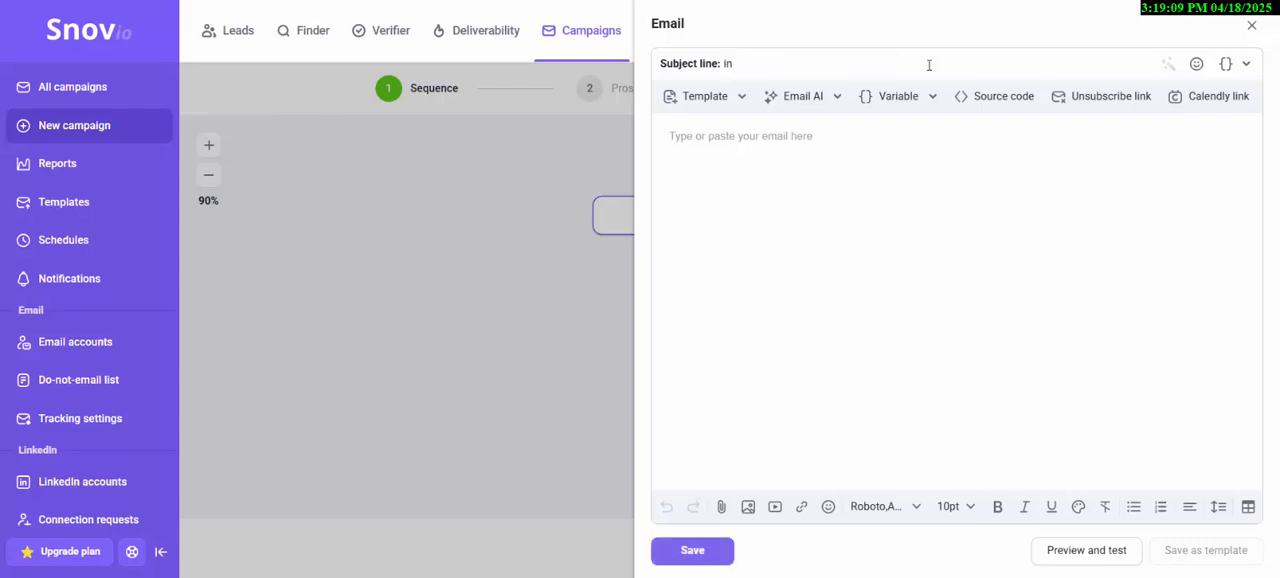
text(tro)
click(1226, 63)
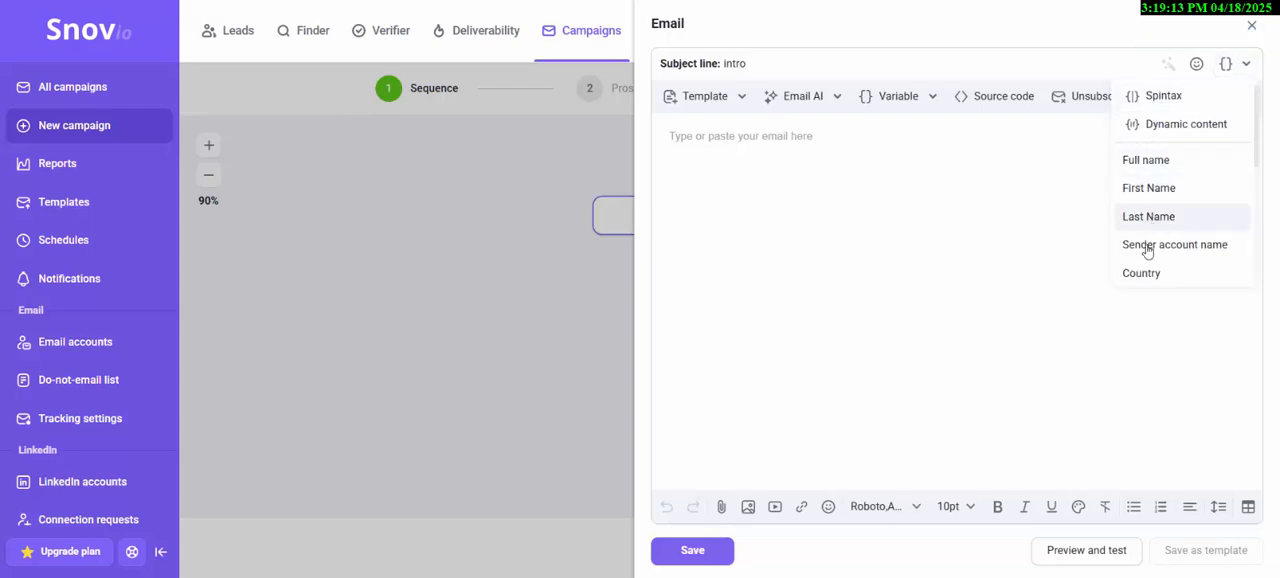
click(1160, 188)
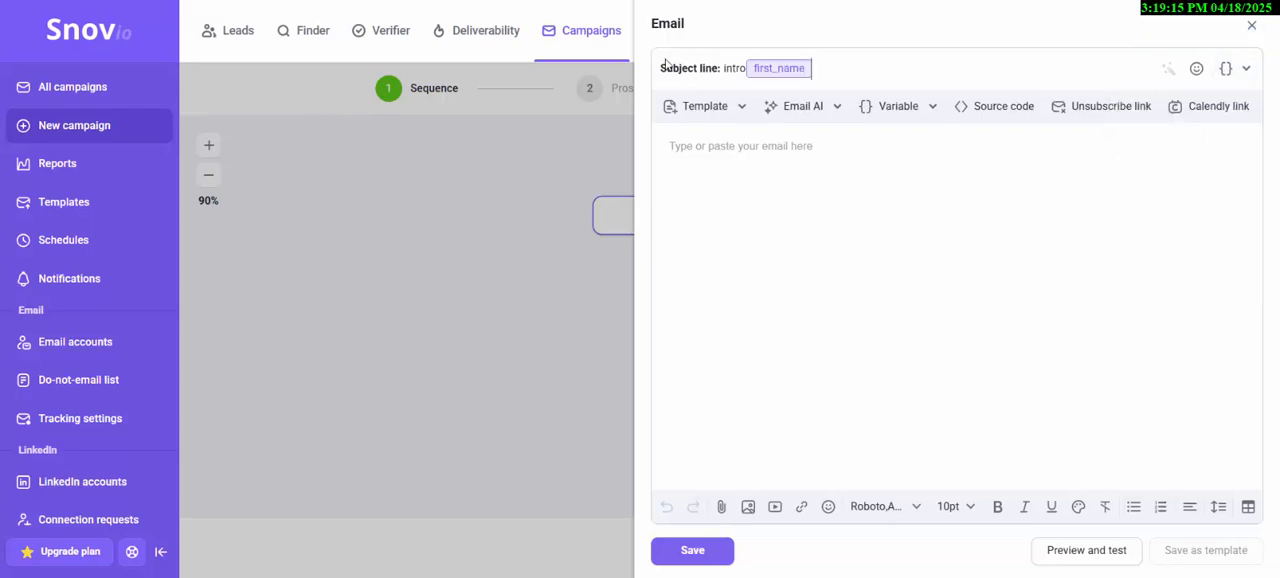
- Write "Hello" followed by the First Name variable as the first email's body, save it, and recheck the email's content
click(771, 153)
text(Hello)
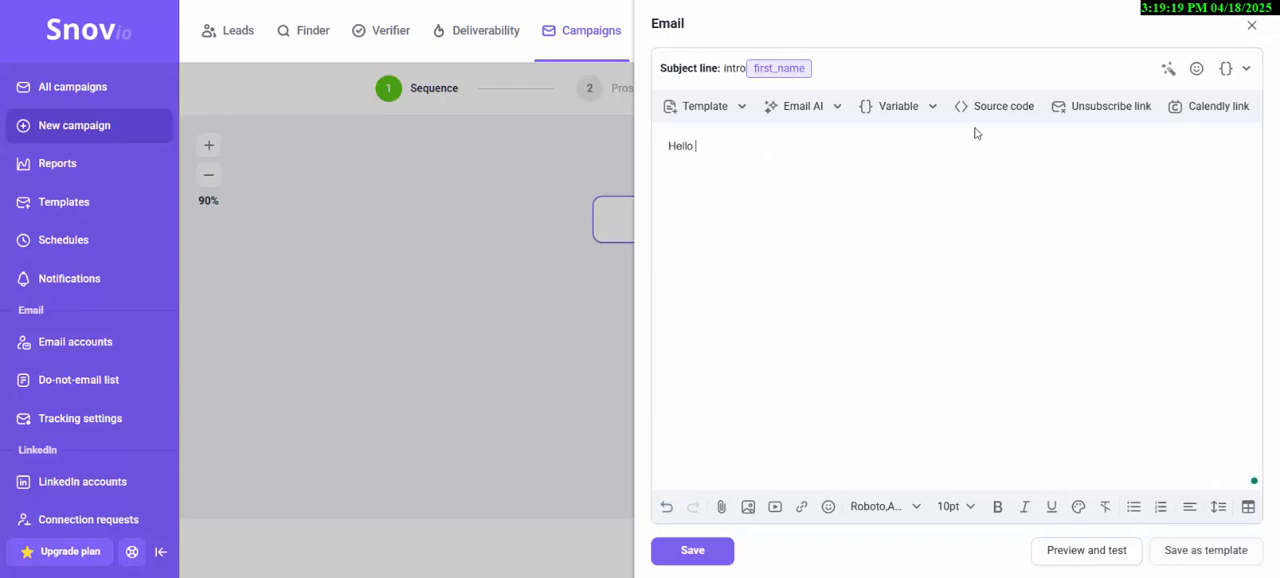
click(894, 112)
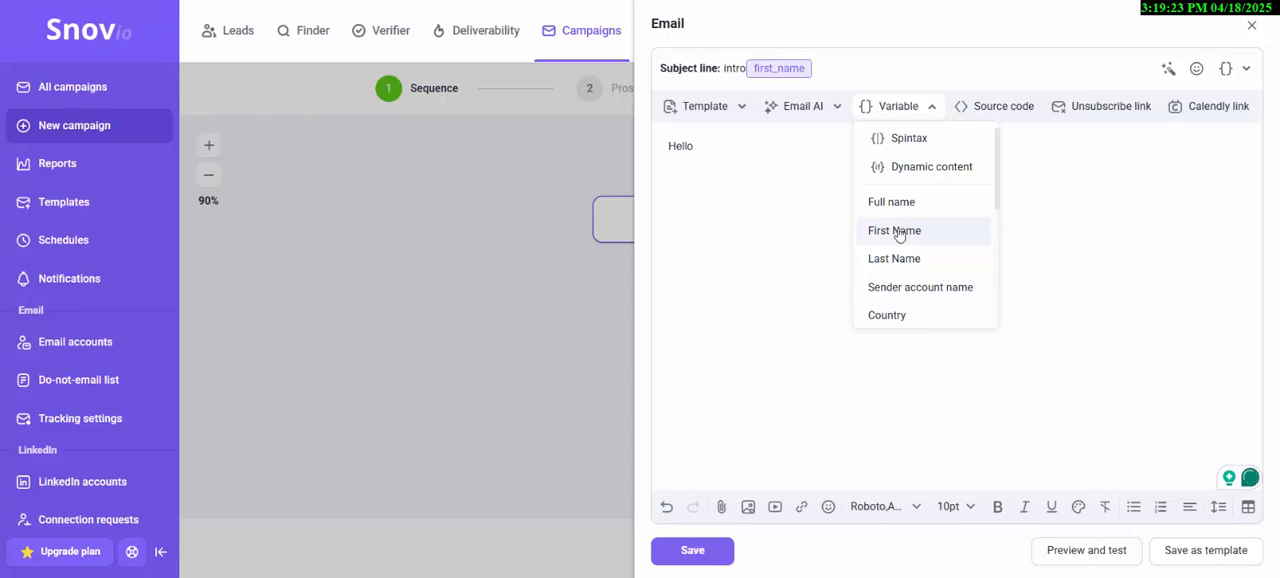
click(899, 232)
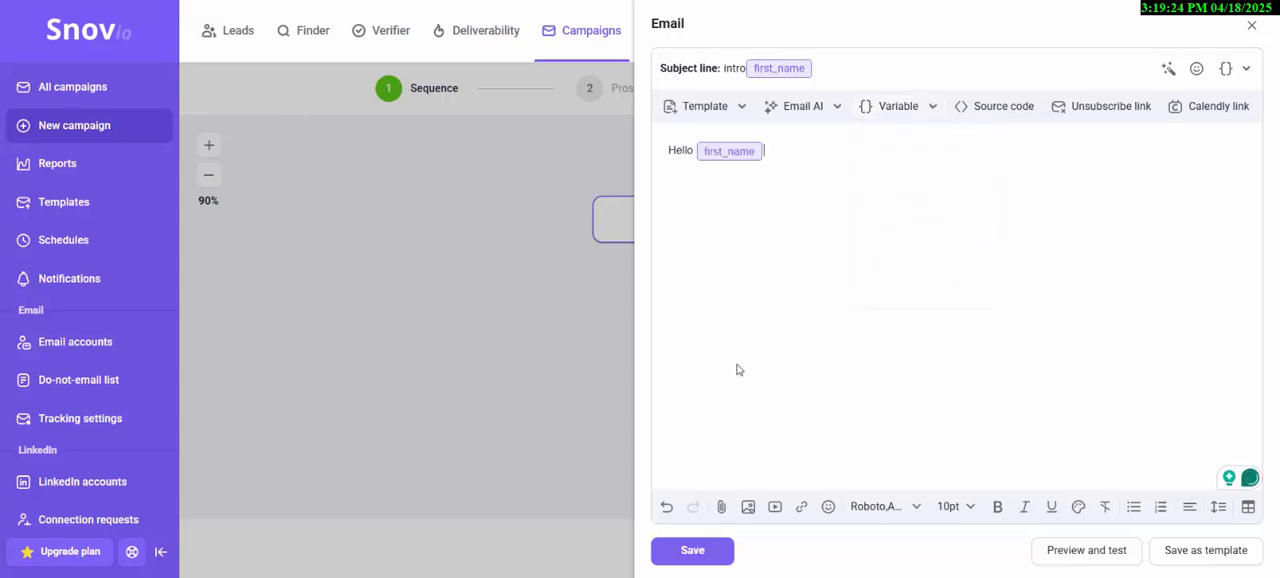
click(697, 556)
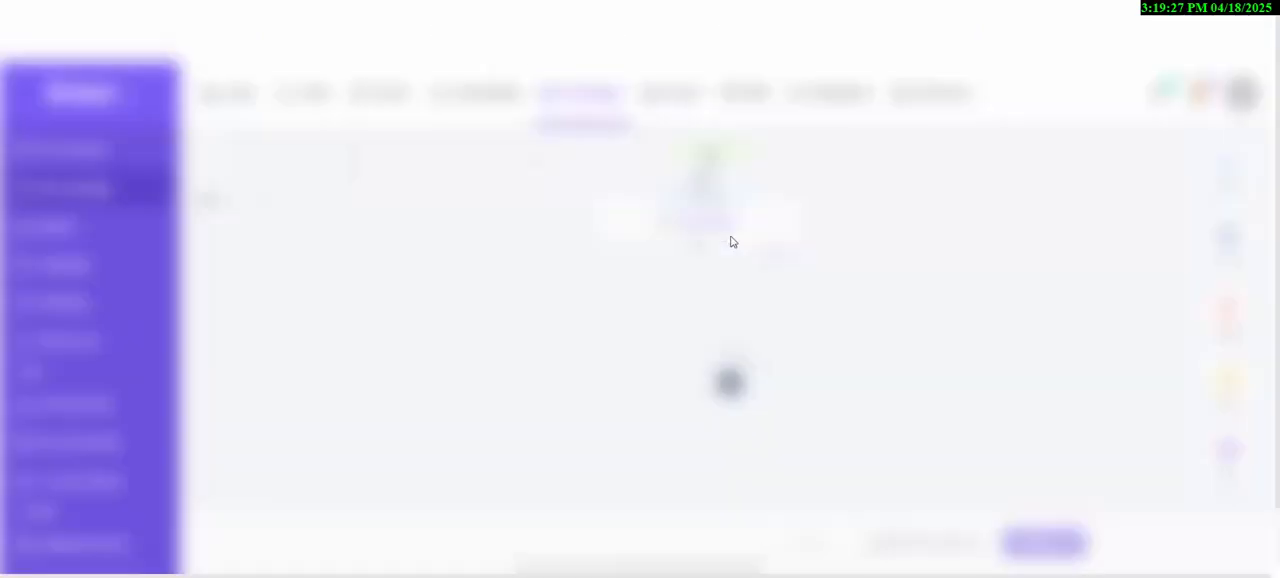
click(738, 225)
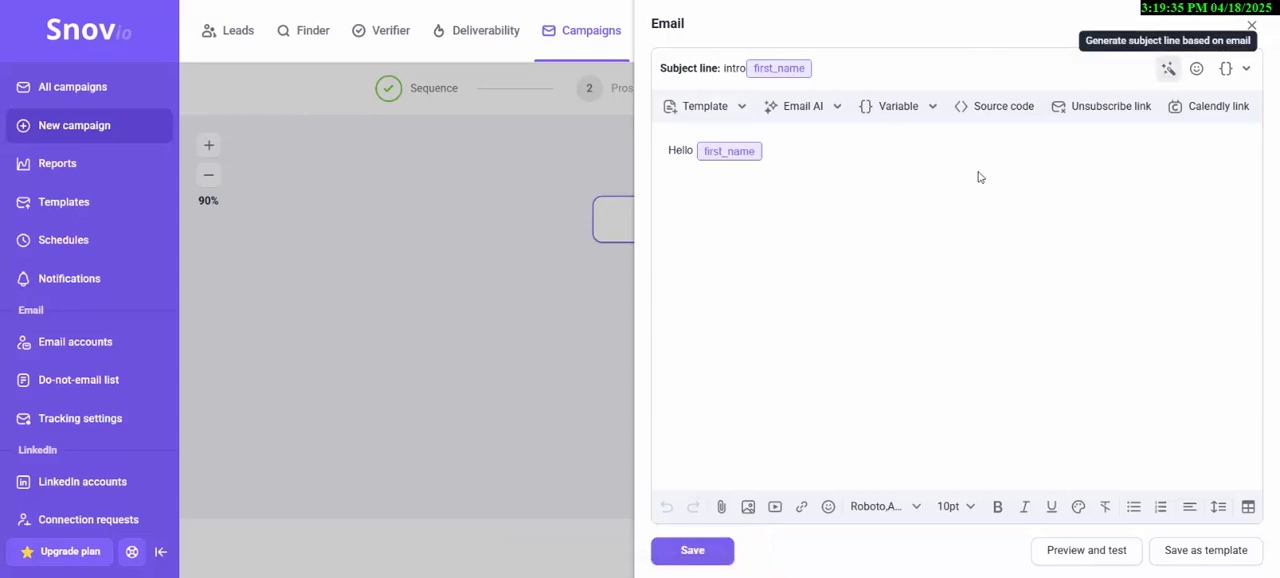
click(567, 272)
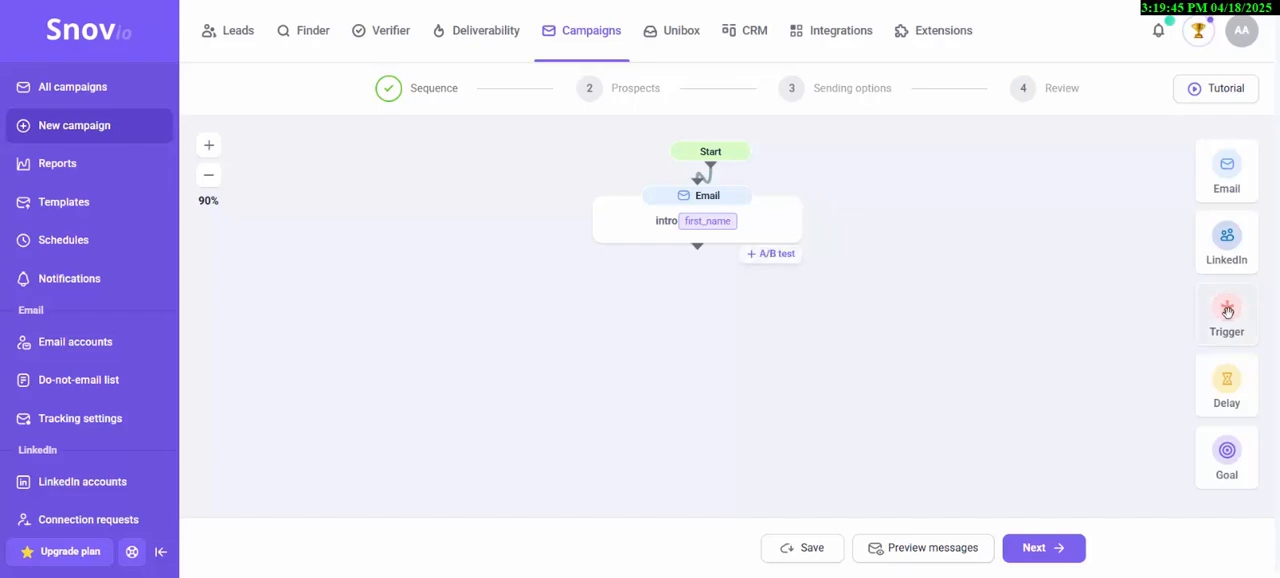
- Add a Trigger below the first Email using the Opened email condition with a waiting time of 3 days
drag(1226, 310, 694, 285)
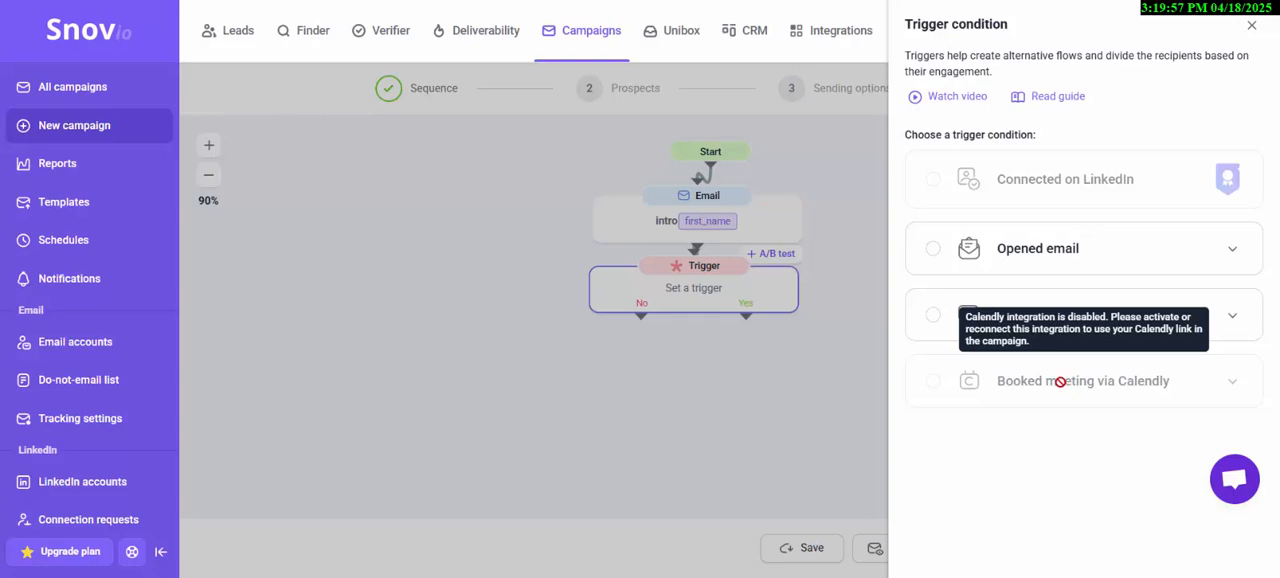
click(980, 253)
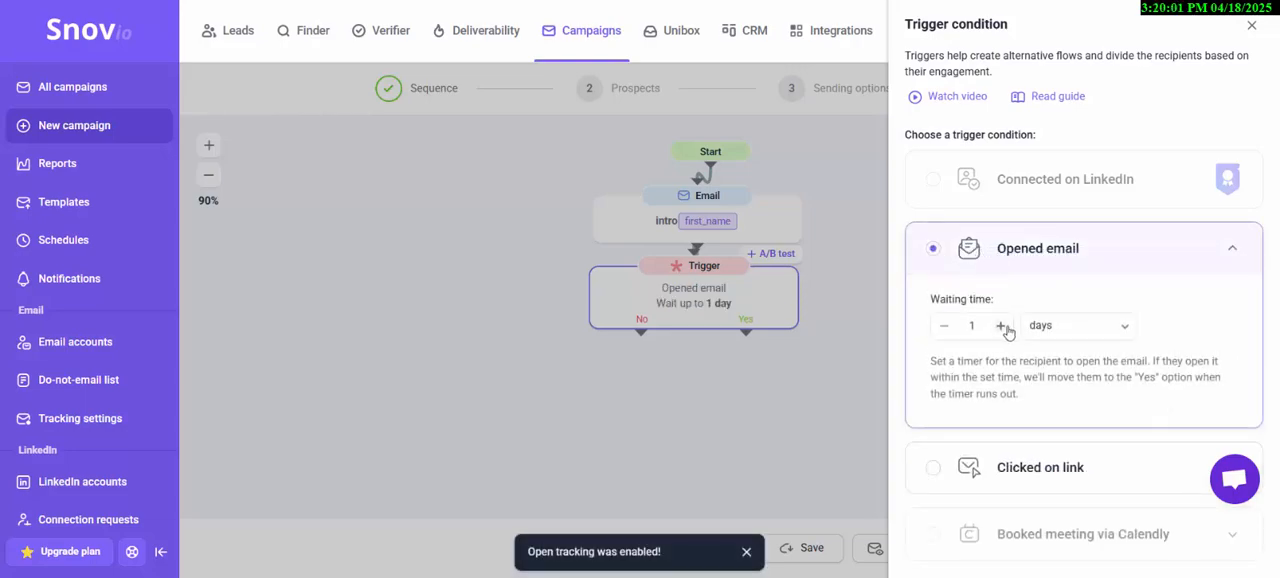
click(1001, 326)
click(842, 393)
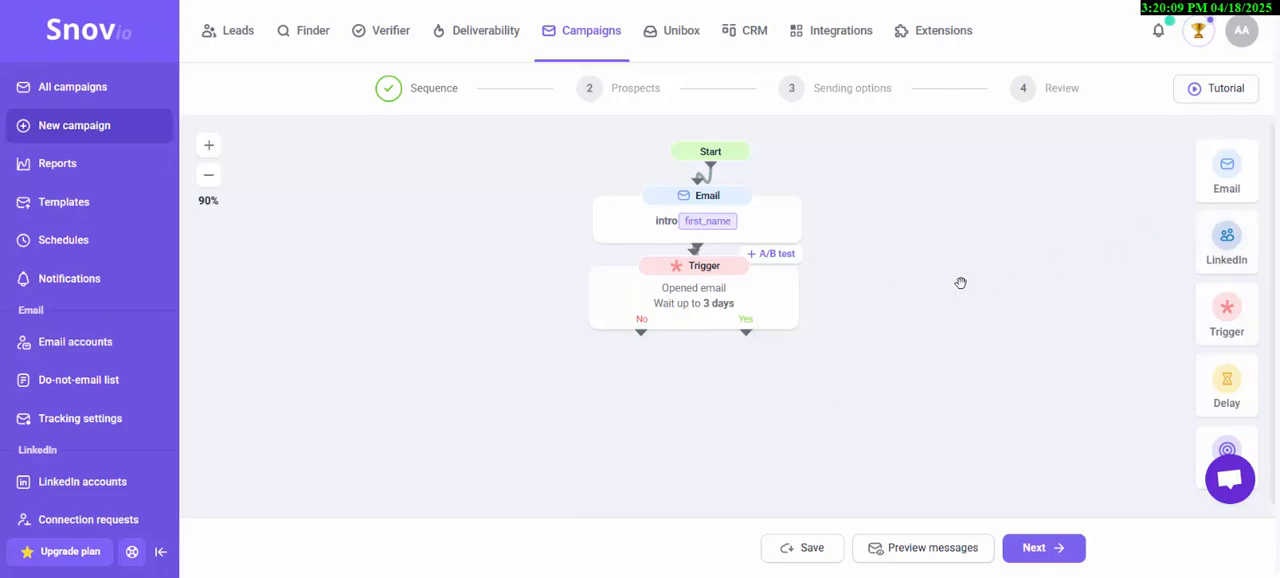
- Place an Email element on the trigger's Yes branch and leave its content empty
mouse_move(643, 336)
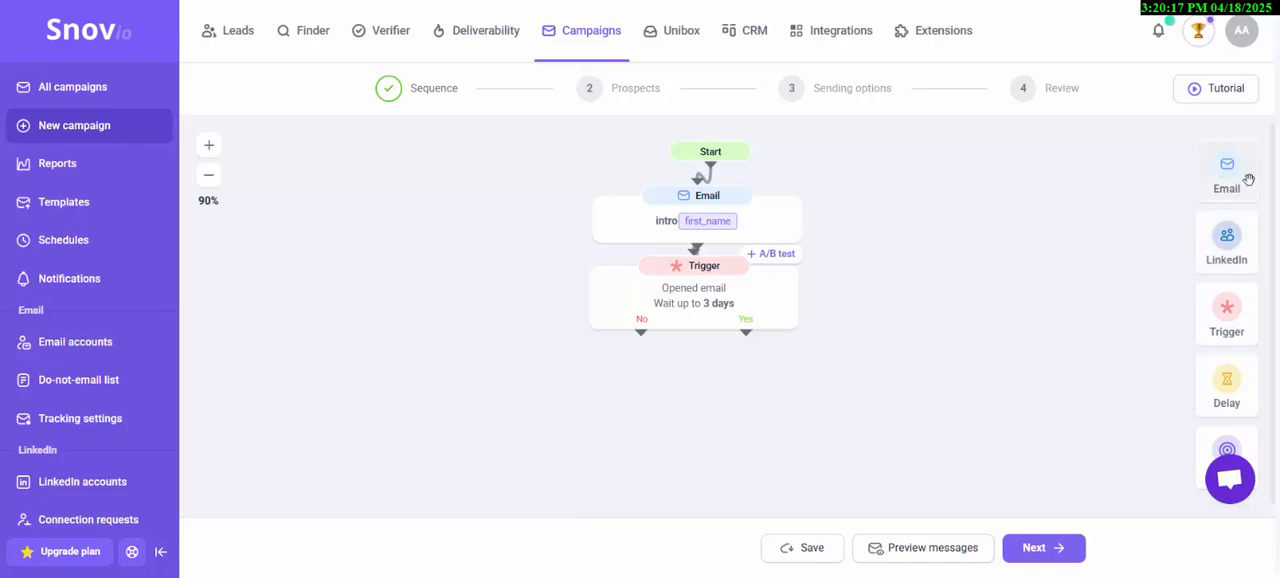
drag(1240, 177, 837, 388)
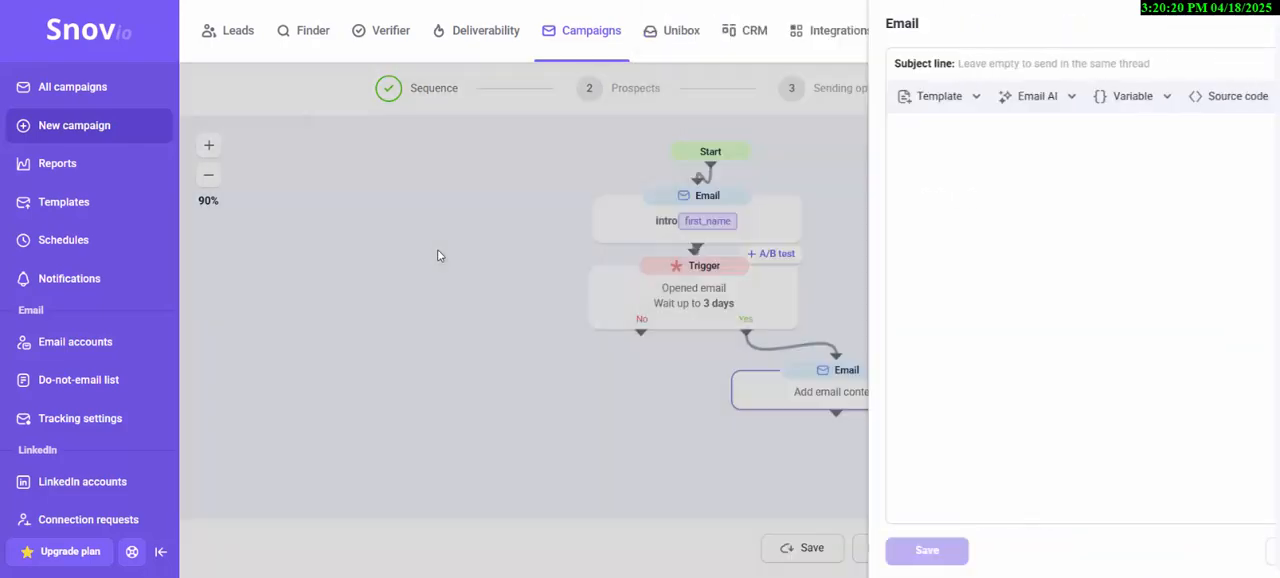
click(437, 255)
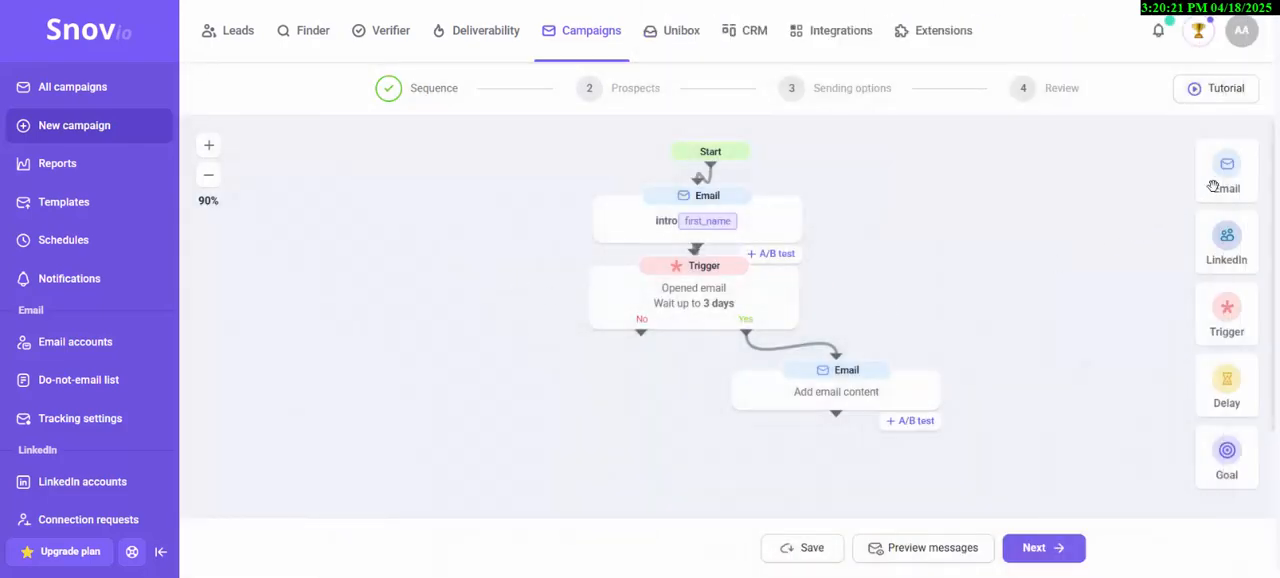
- Place an Email on the trigger's No branch with subject "intro 2" and body "hi", and save it
drag(1224, 182, 507, 382)
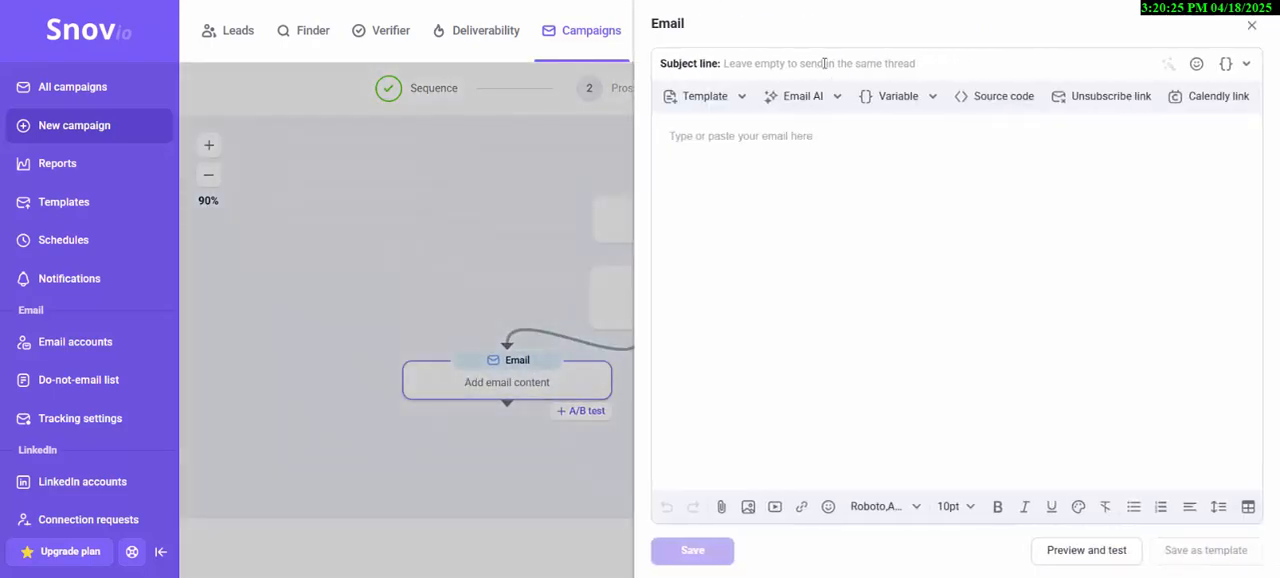
text(io)
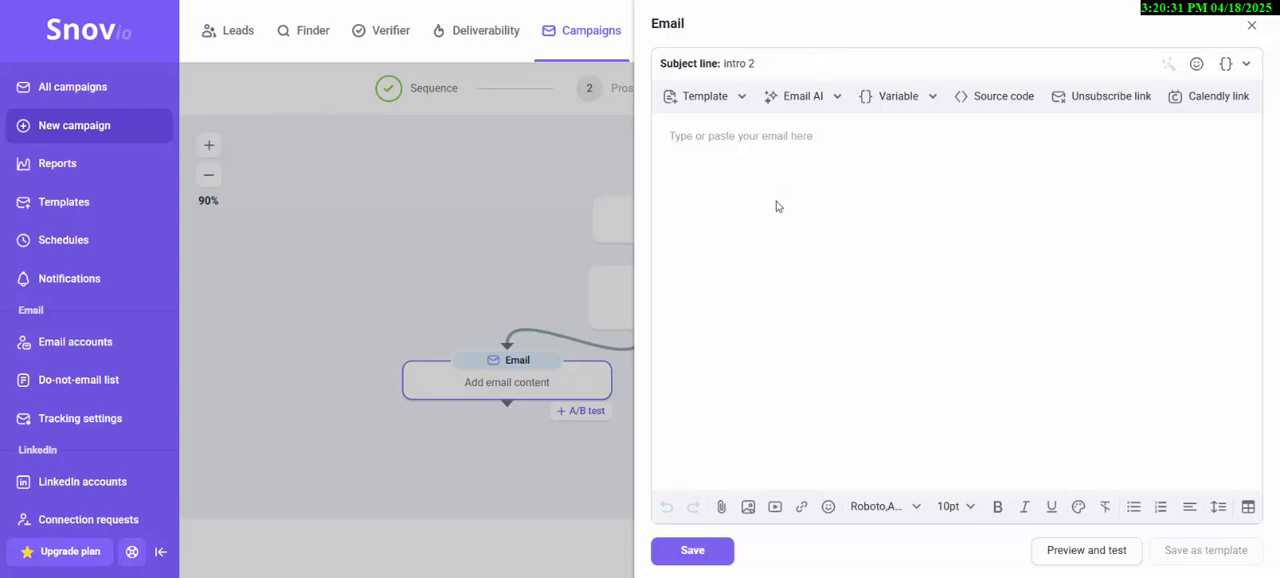
text(hi)
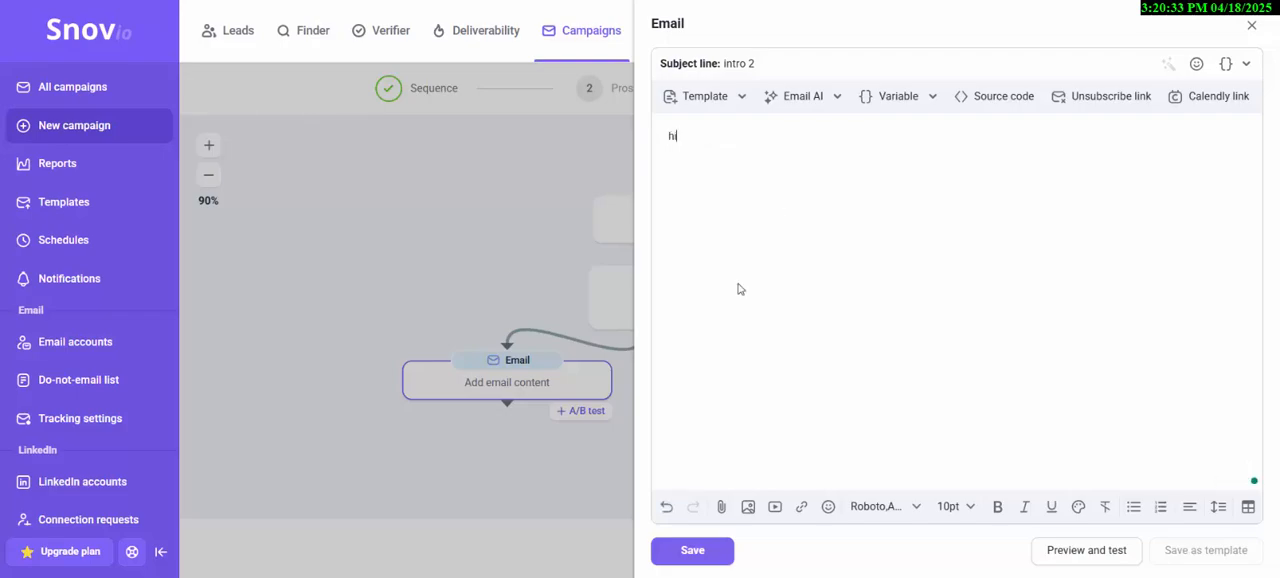
click(727, 558)
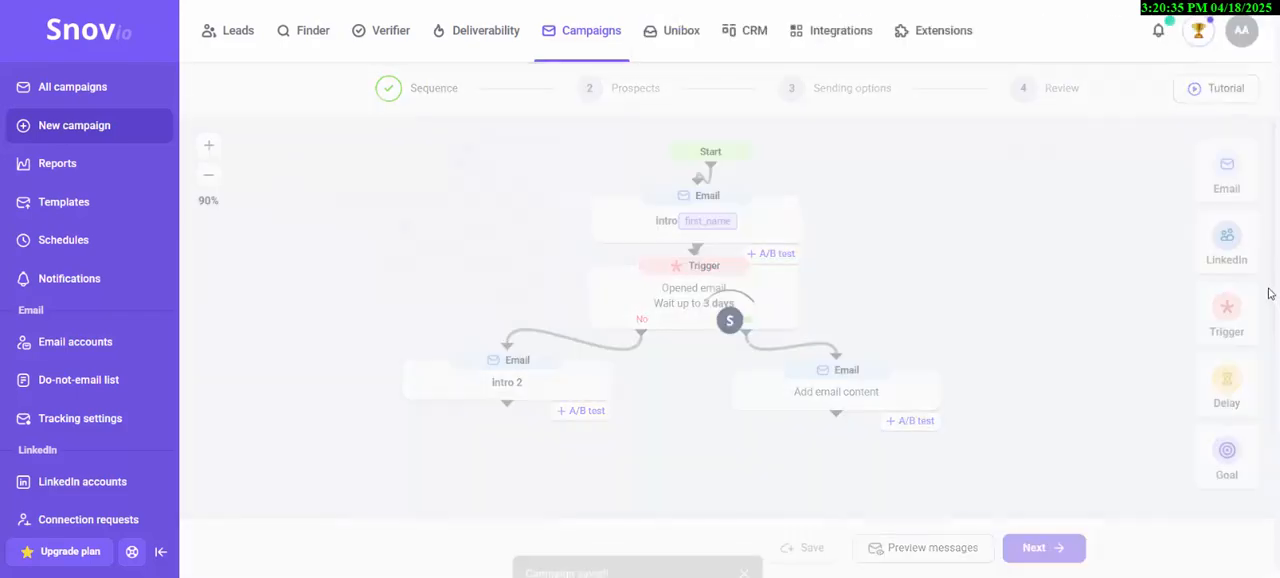
- Add a Trigger below the "intro 2" email using the Opened email condition with a waiting time of 3 days
drag(1232, 322, 441, 466)
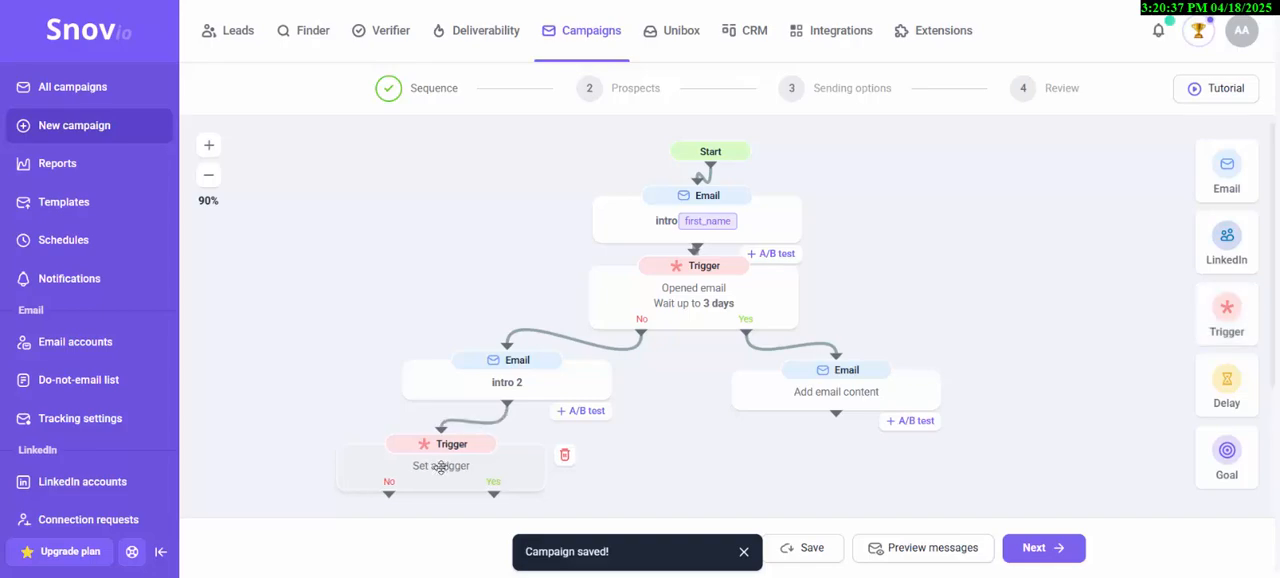
click(441, 466)
click(557, 256)
scroll(557, 249, down, 1)
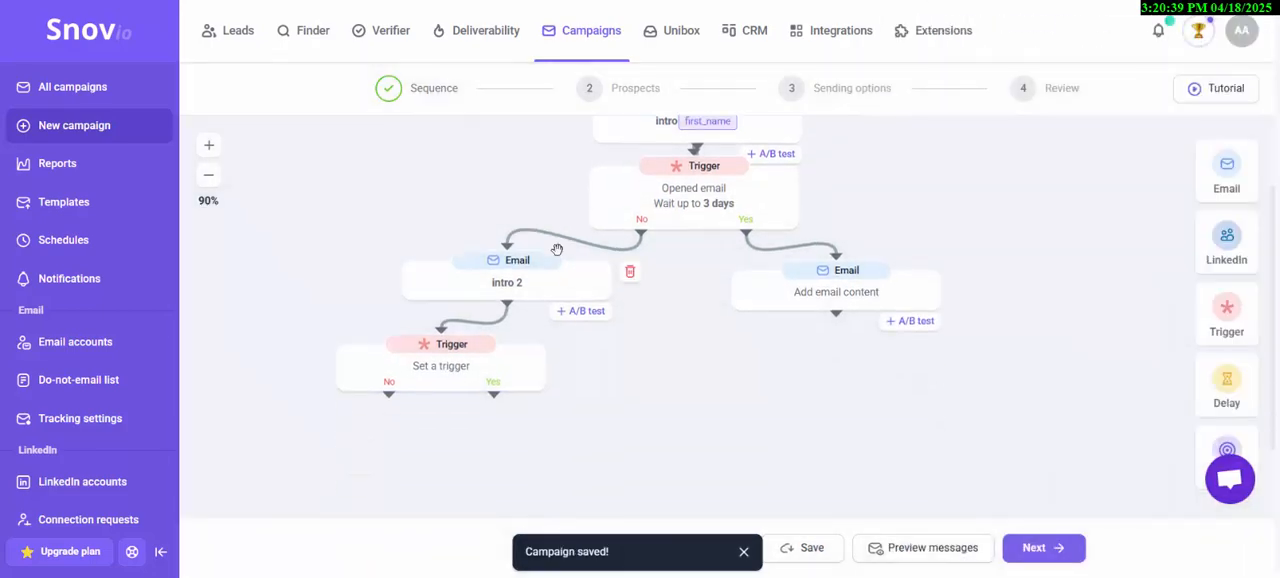
click(472, 356)
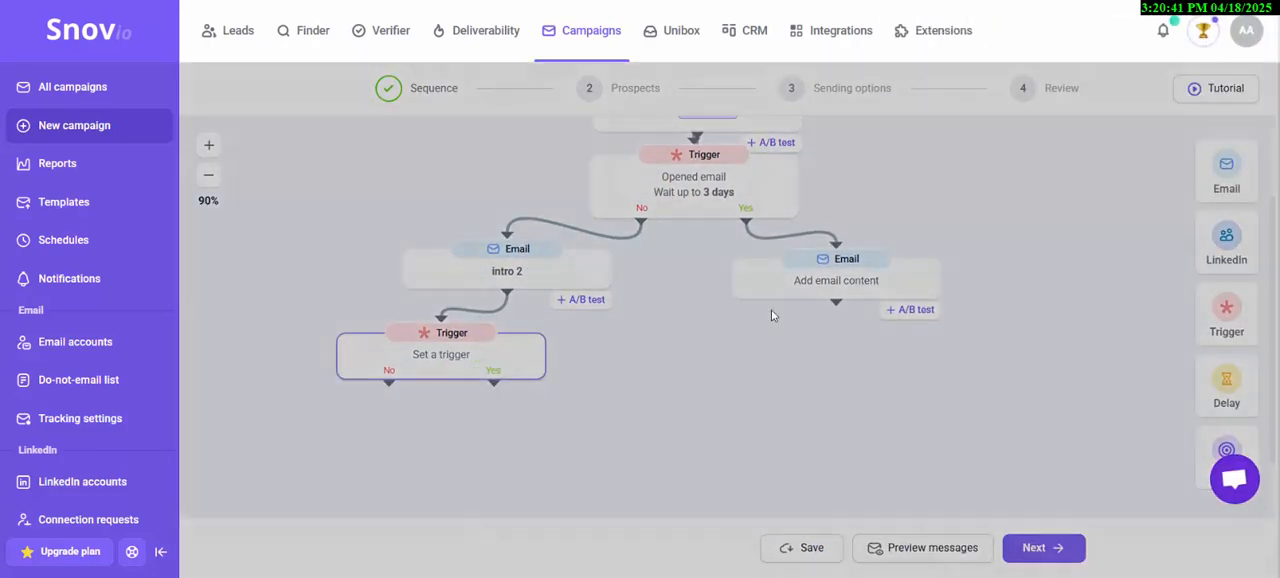
click(985, 263)
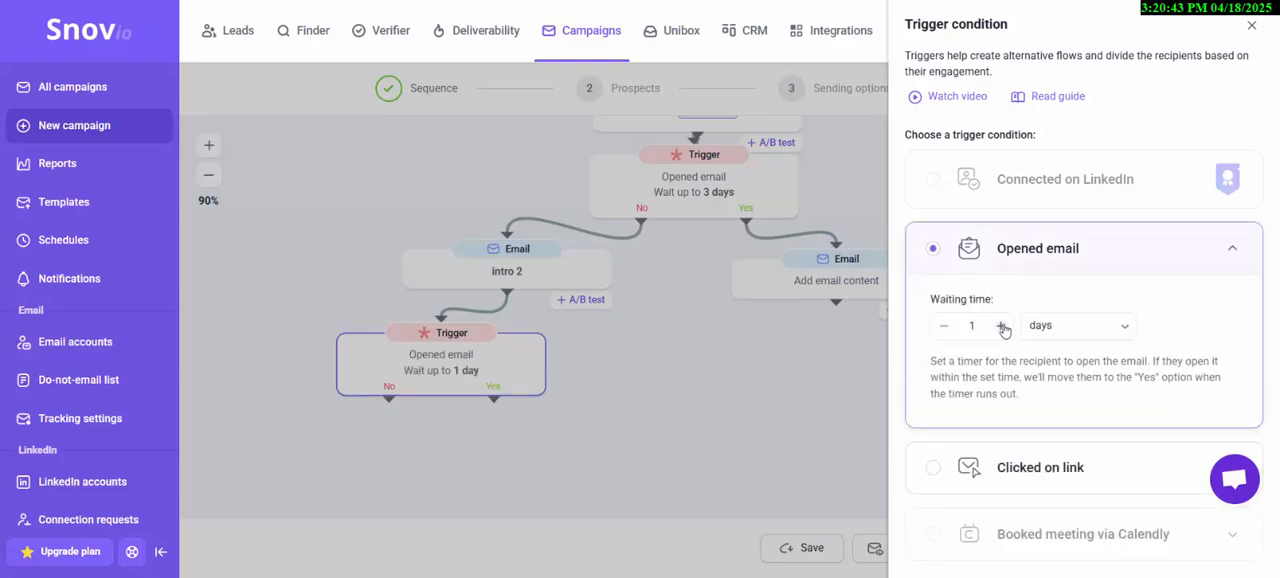
click(1001, 326)
click(1001, 326)
click(662, 402)
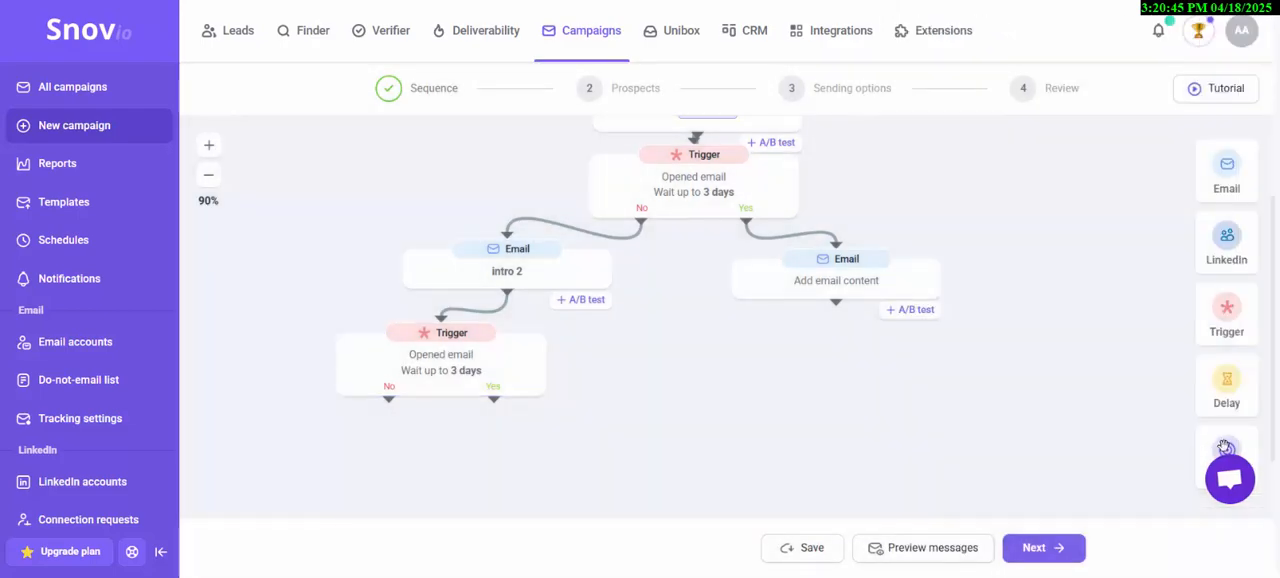
- Attach a Goal to the No branch of the trigger below "intro 2" and name it "Un"
drag(1226, 447, 358, 476)
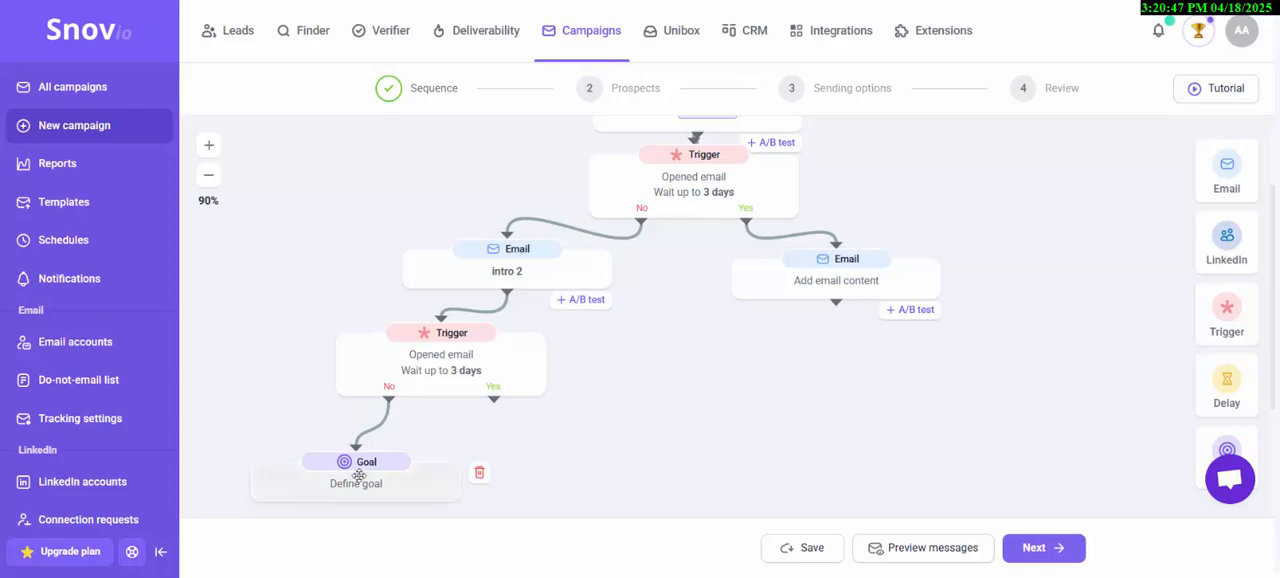
click(960, 212)
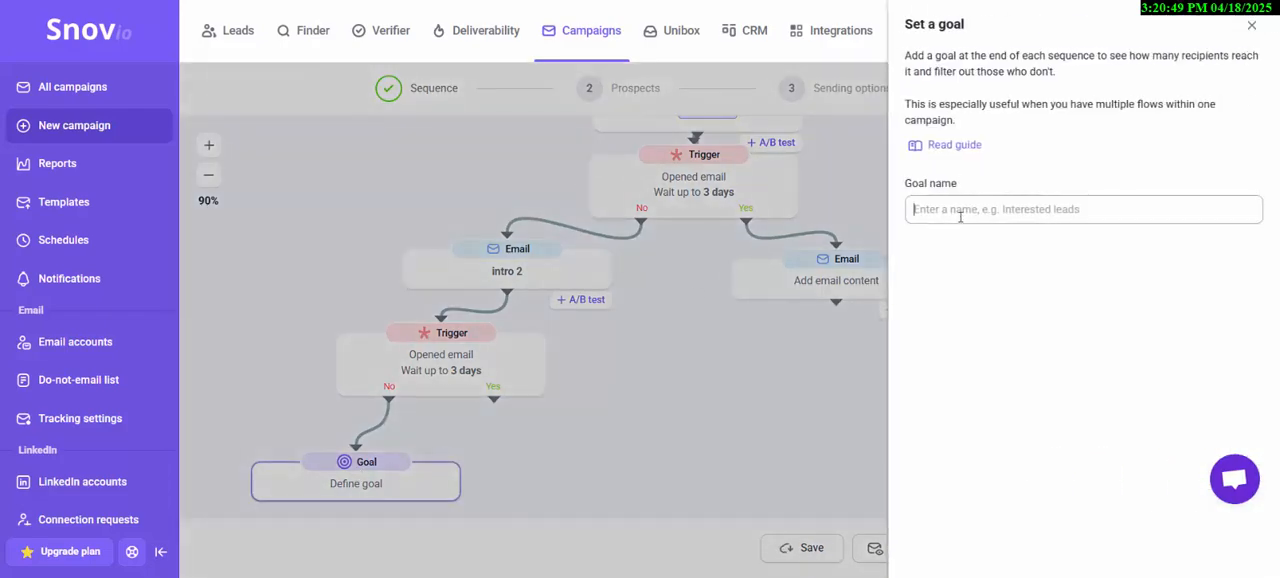
text(Un)
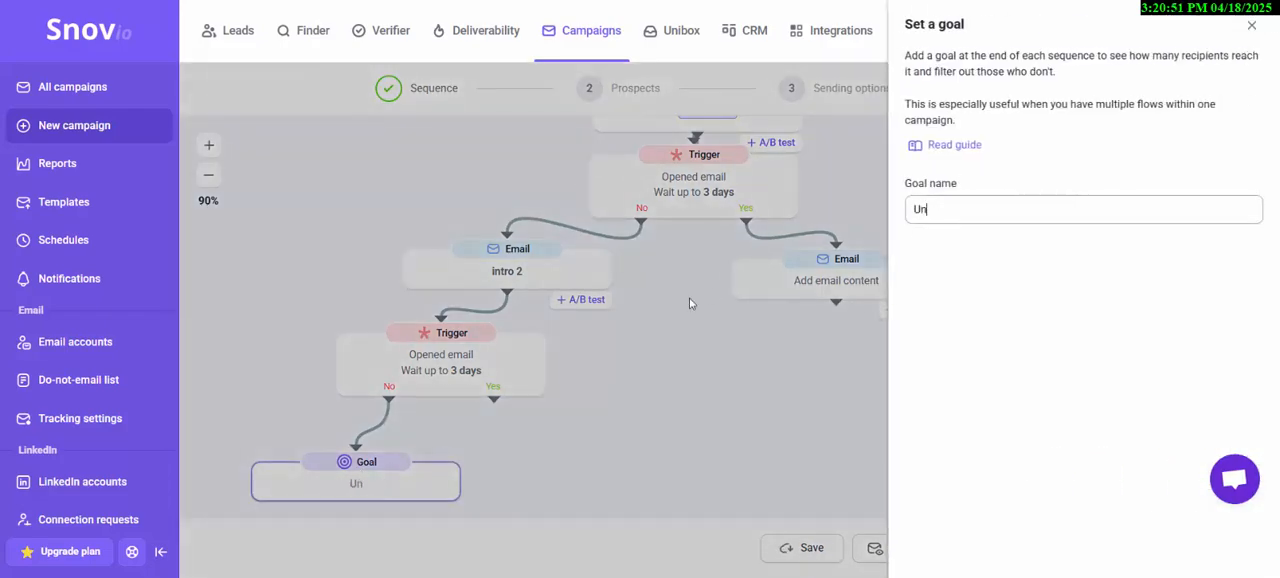
click(650, 381)
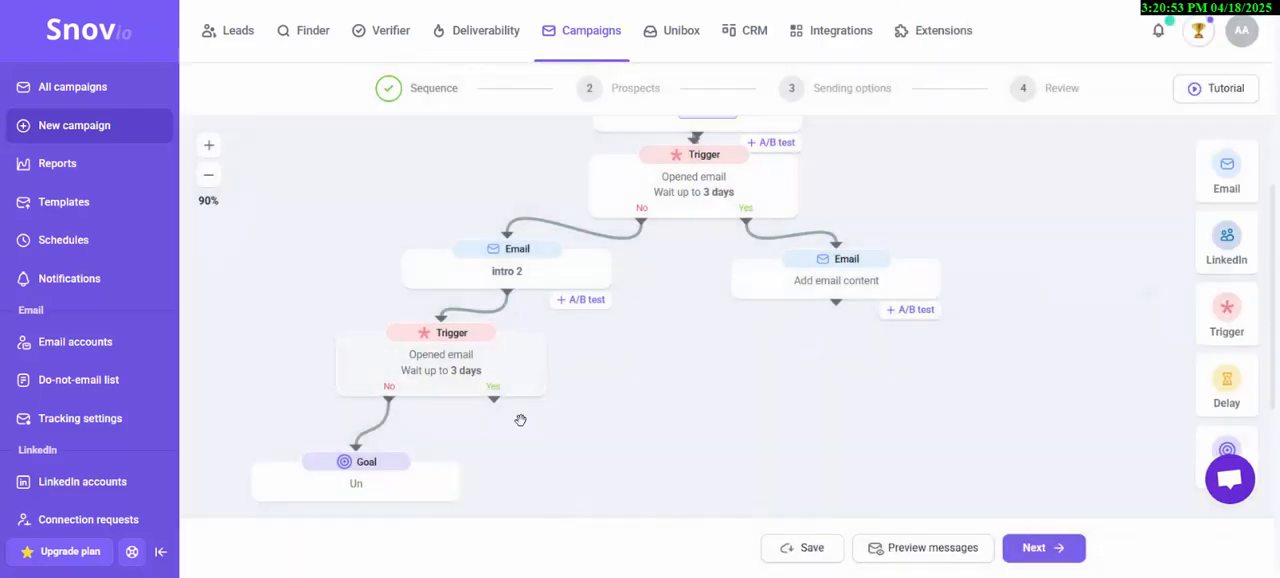
- Connect the Yes branch of the trigger below "intro 2" to the empty Email on the first trigger's Yes branch
drag(493, 400, 857, 243)
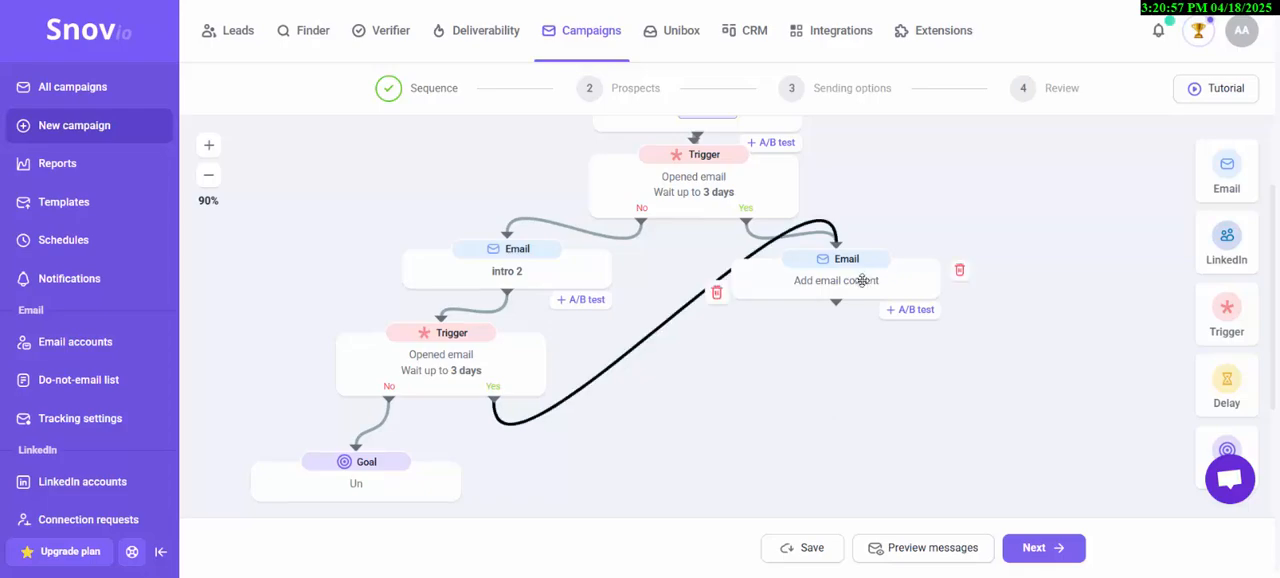
scroll(729, 340, down, 1)
scroll(811, 391, up, 1)
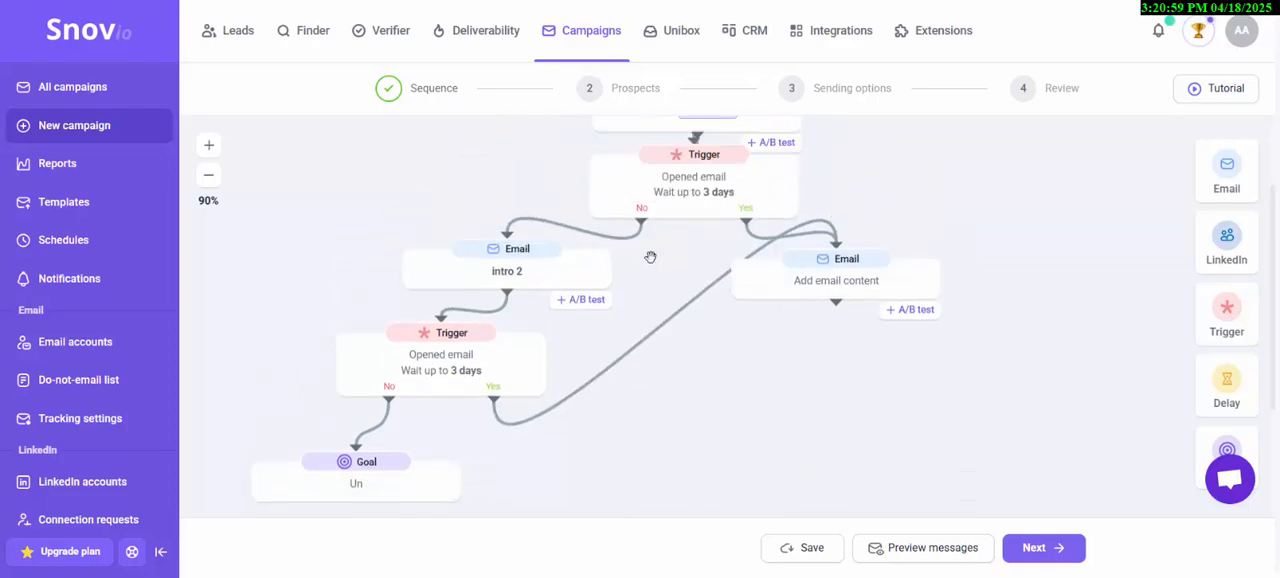
scroll(650, 257, up, 1)
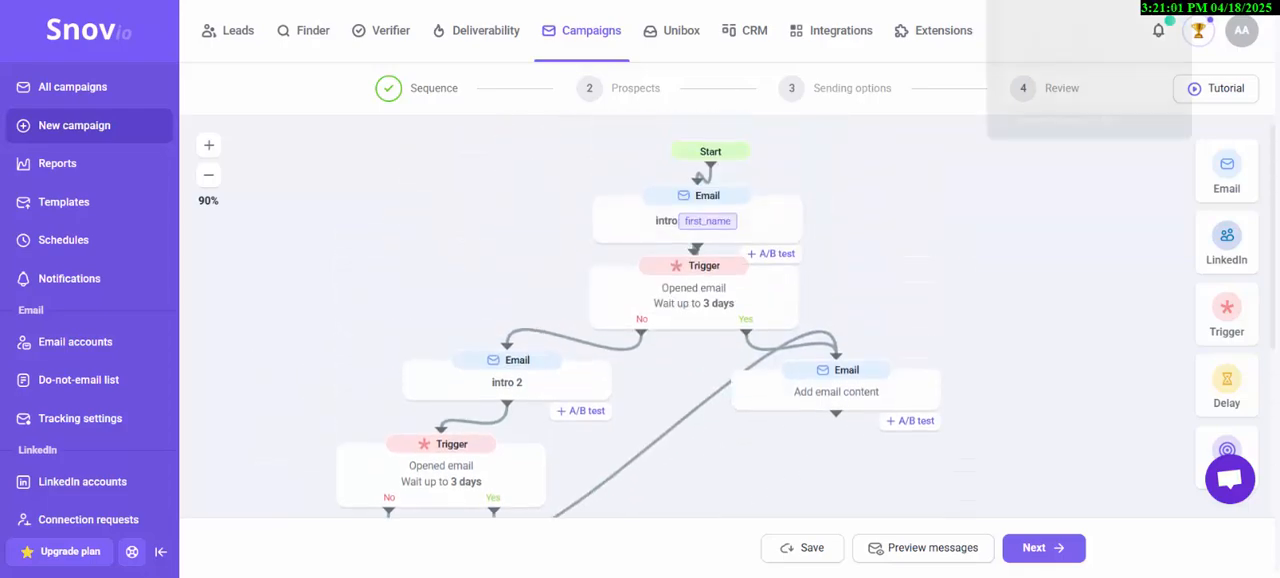
- Examine the emails, triggers and goals of the larger course campaign open in another browser tab, and return to the new campaign
click(1050, 1)
scroll(488, 245, down, 2)
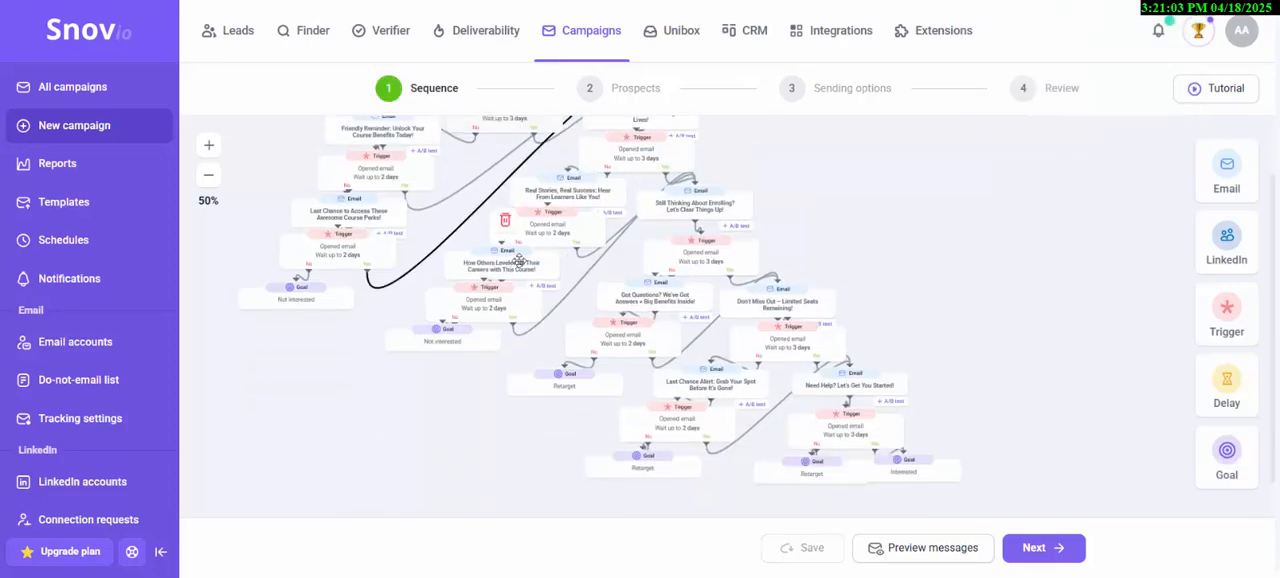
scroll(520, 235, up, 2)
scroll(556, 228, down, 1)
scroll(556, 228, up, 1)
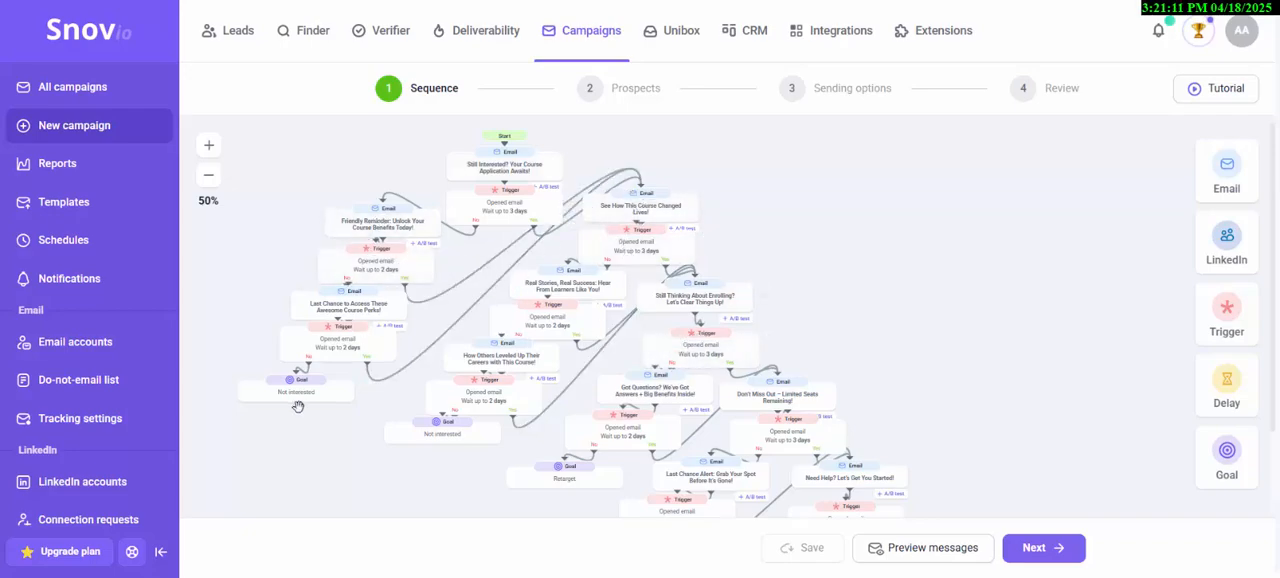
scroll(810, 485, down, 1)
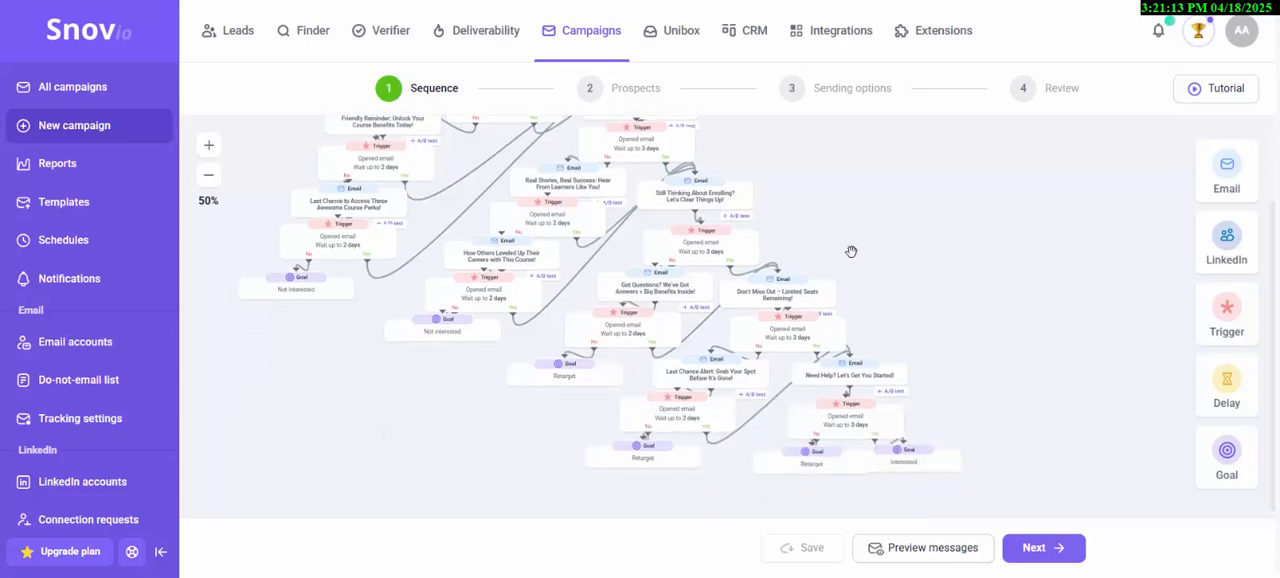
key(ctrl+Tab)
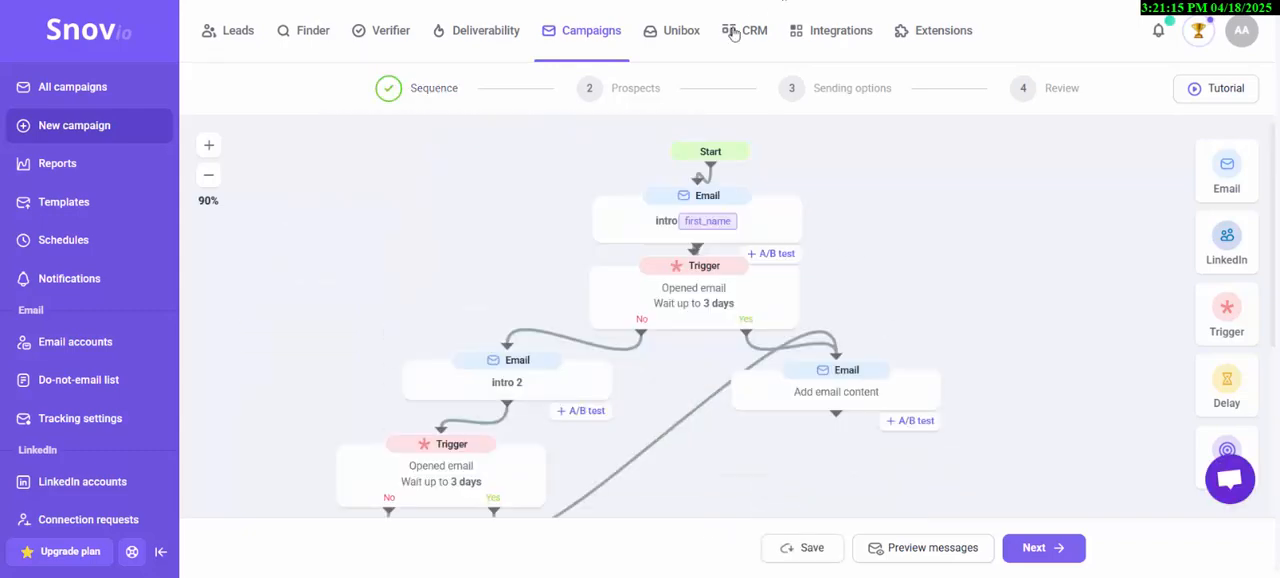
- Proceed to the campaign's Prospects stage without filling in the empty email, and review the list and recipient options
click(634, 92)
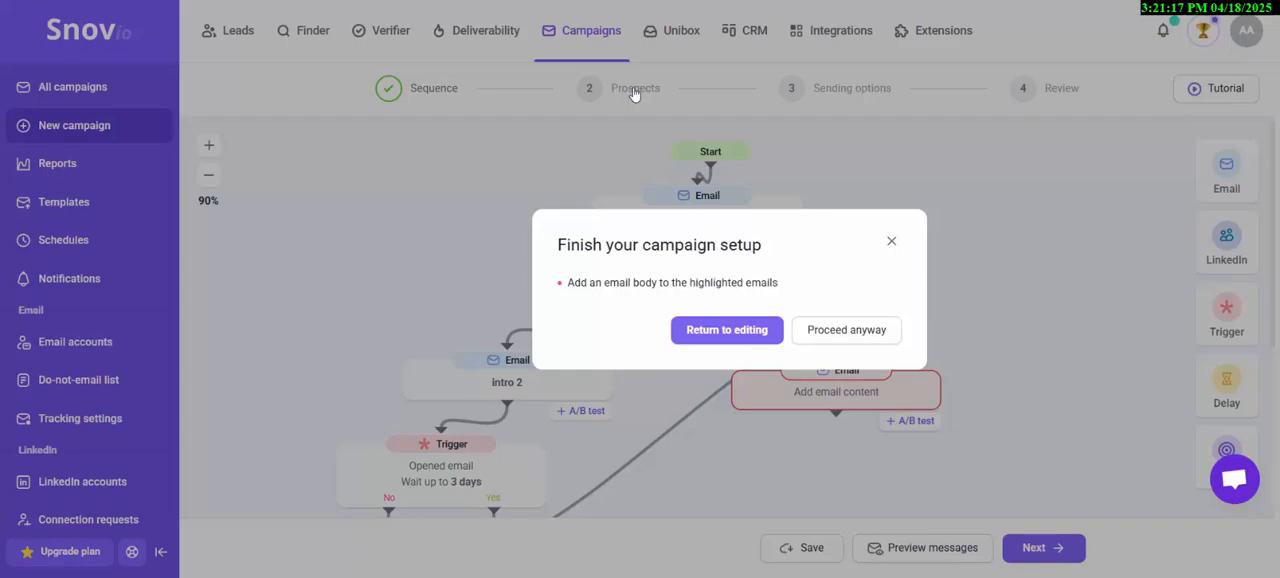
click(830, 328)
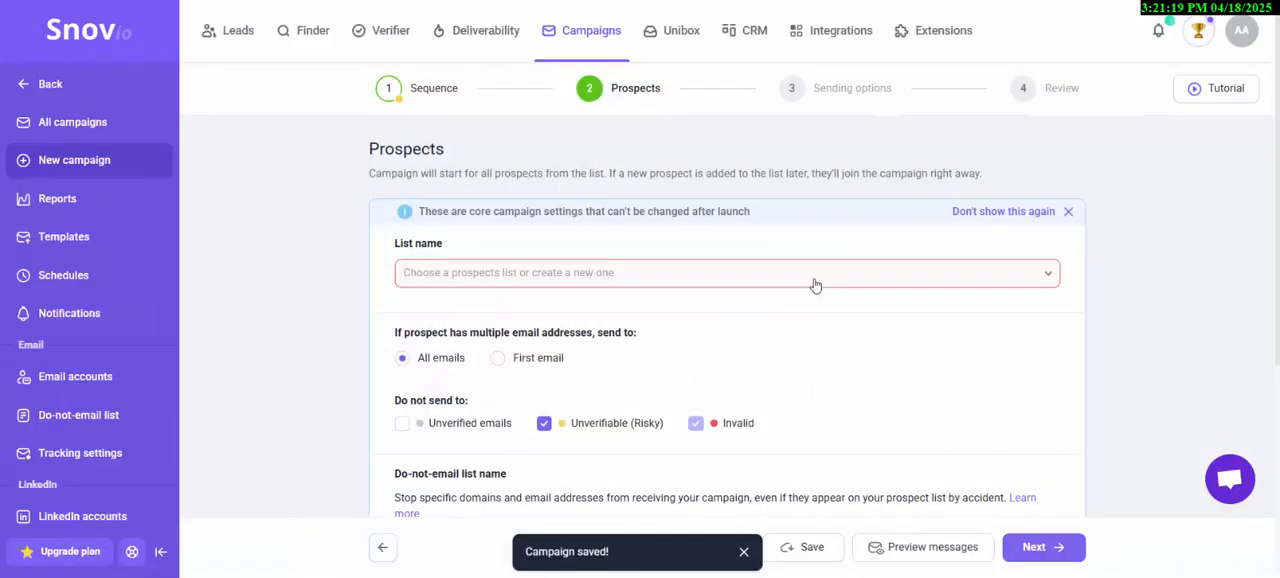
scroll(706, 242, down, 1)
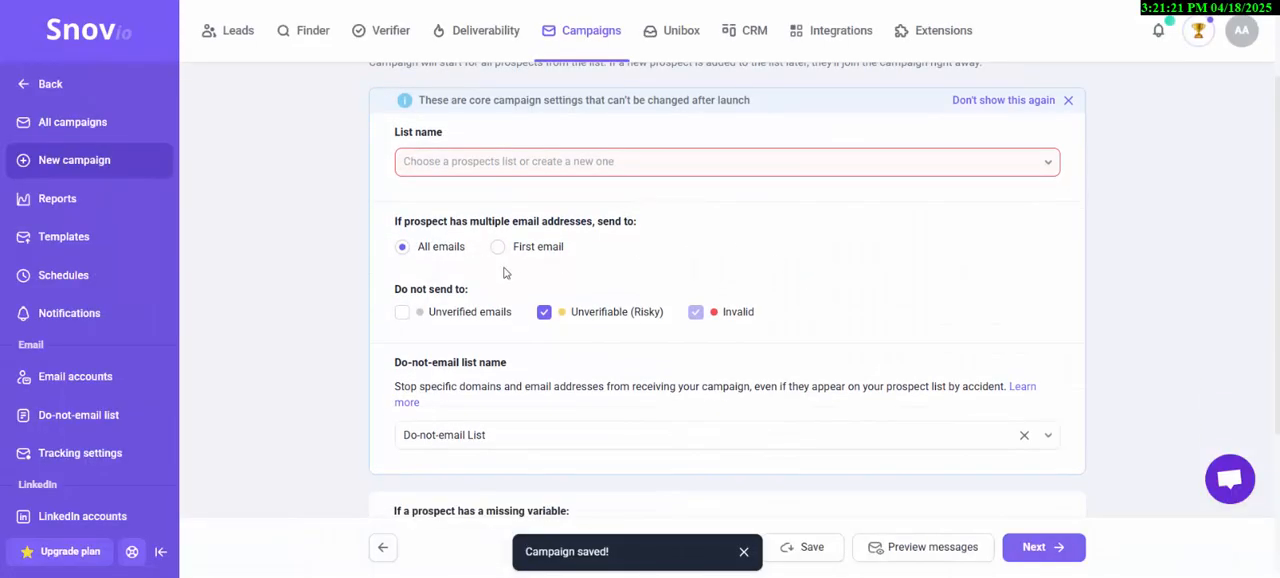
- Check the available prospect lists without choosing one, and enable creating deals automatically based on prospect actions
scroll(480, 243, down, 1)
scroll(482, 240, up, 1)
click(536, 161)
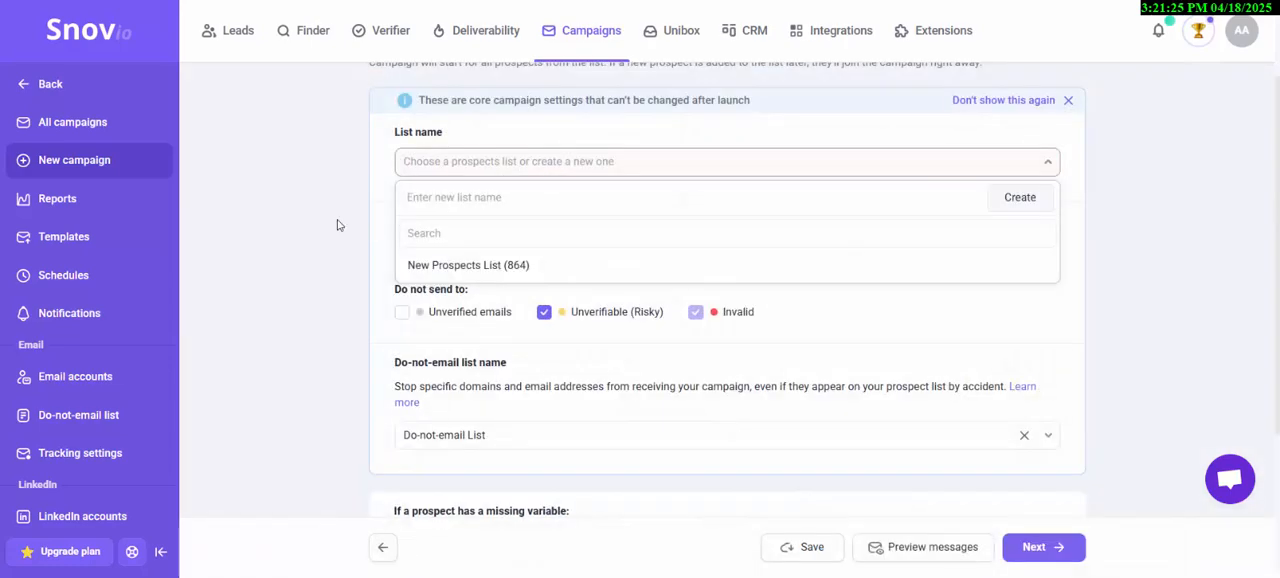
scroll(429, 263, down, 1)
scroll(436, 262, down, 1)
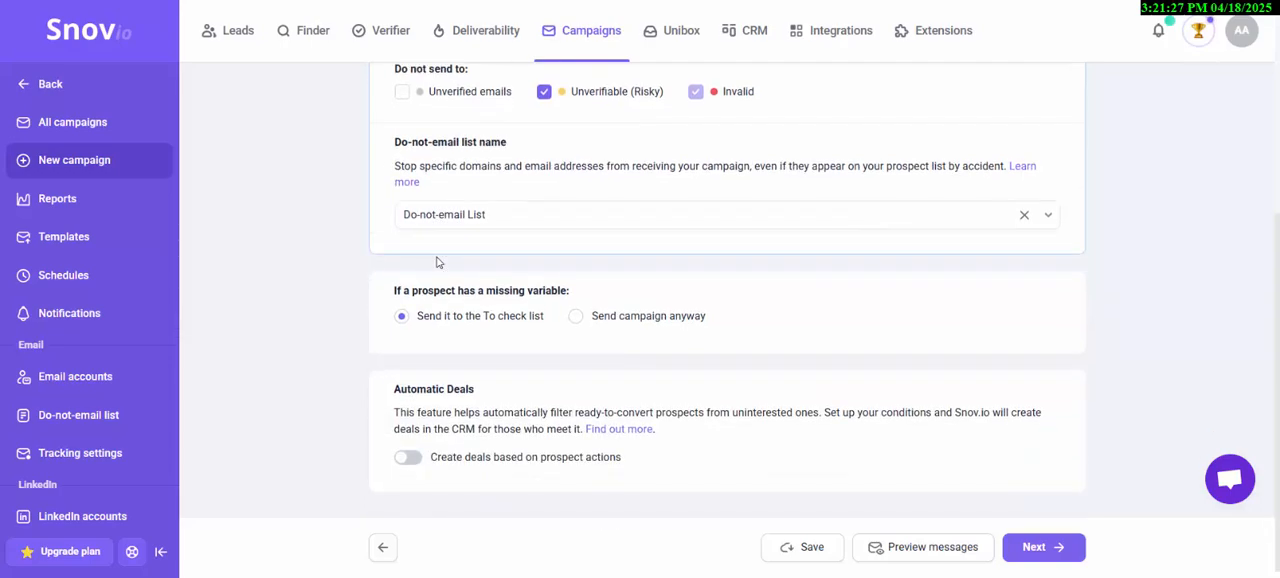
click(408, 457)
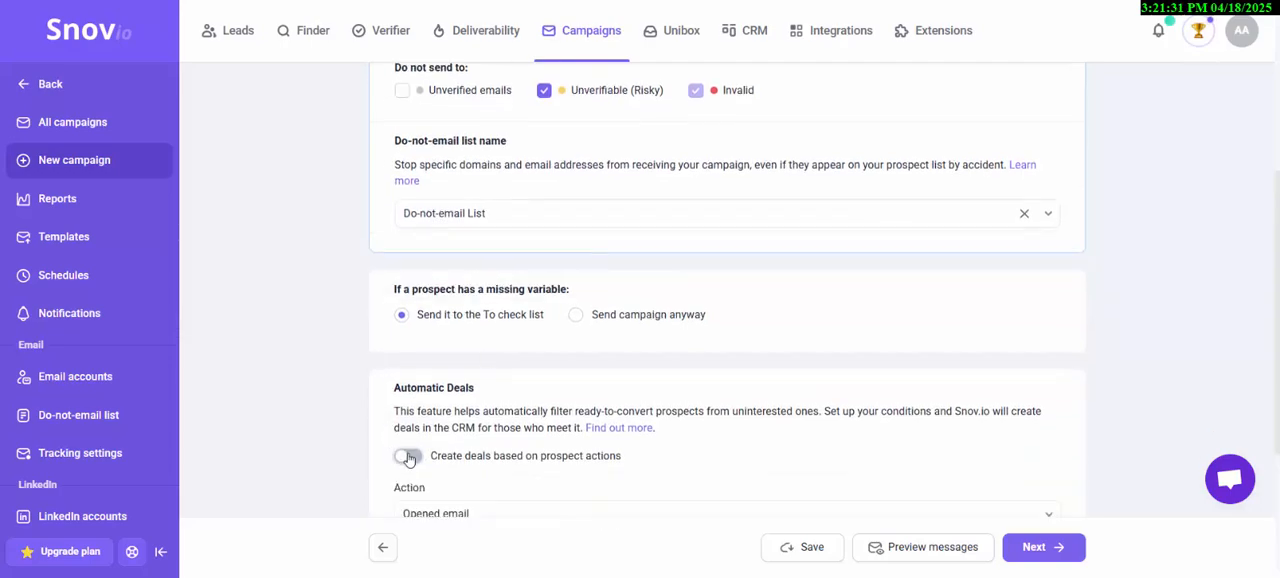
scroll(564, 339, down, 2)
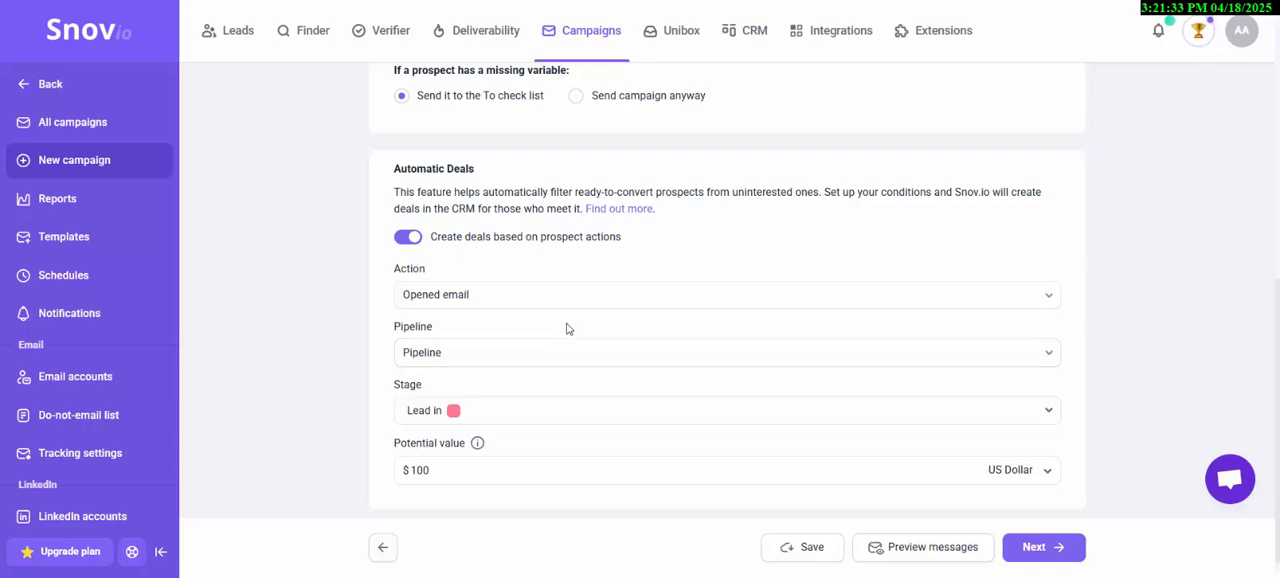
- Review the action, pipeline and stage options for automatic deals without changing the selections
click(567, 298)
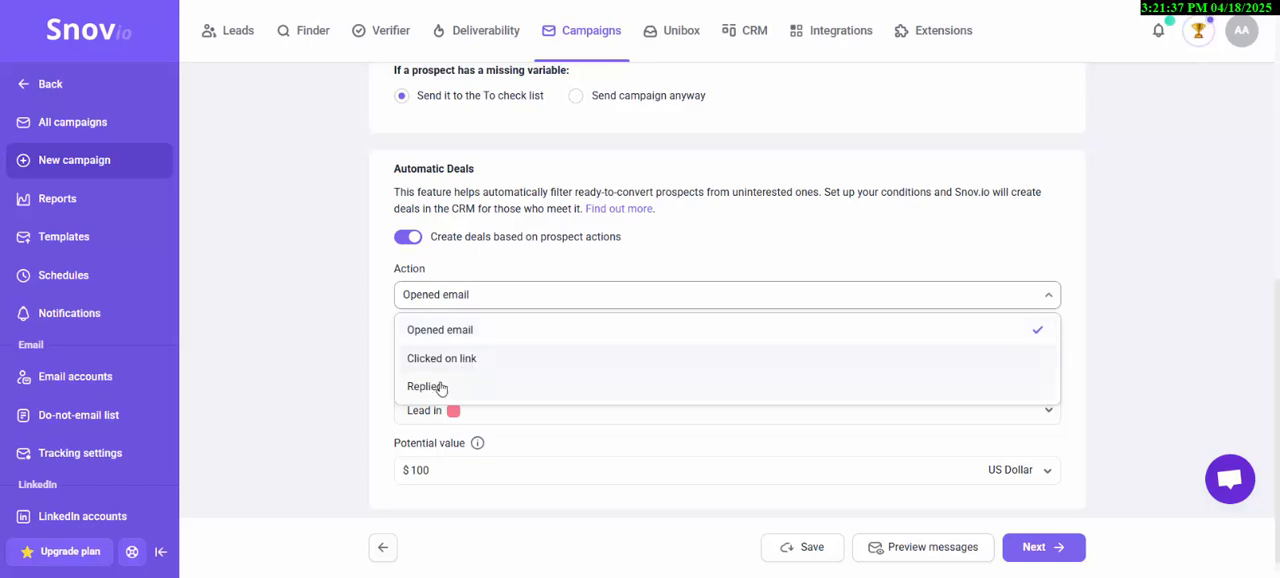
click(325, 389)
click(419, 364)
click(321, 358)
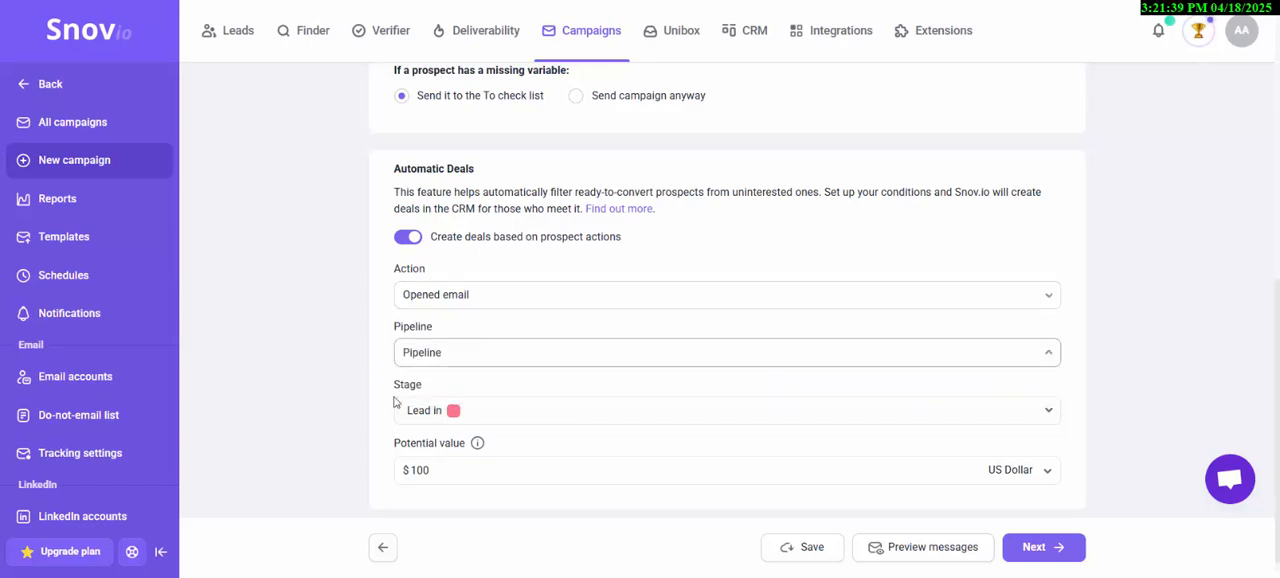
click(482, 419)
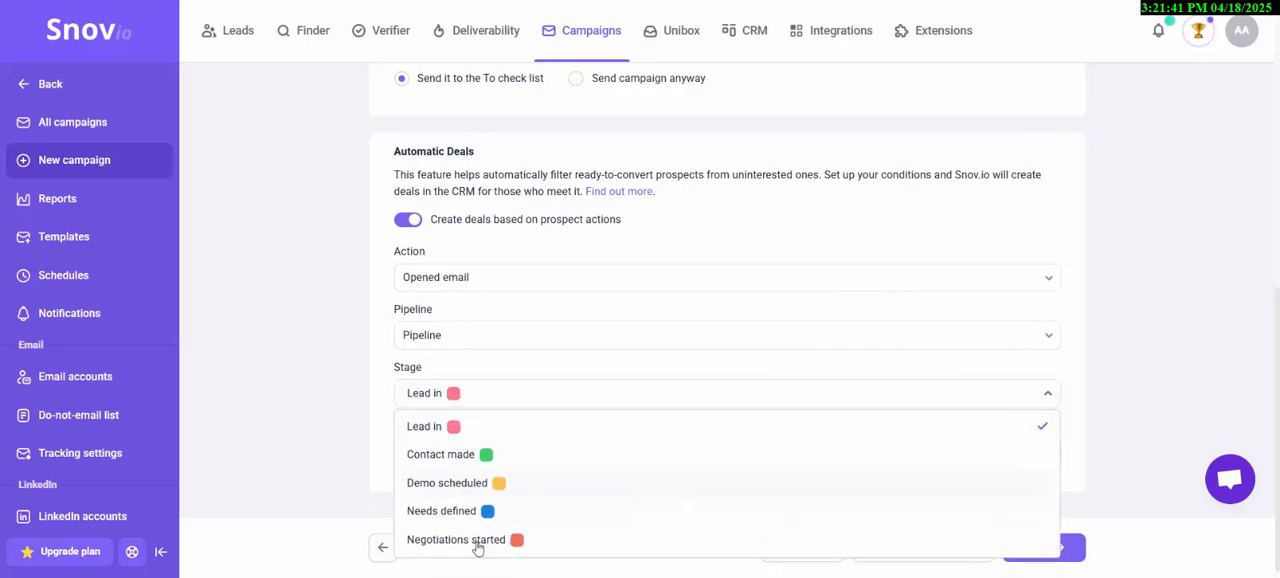
click(325, 361)
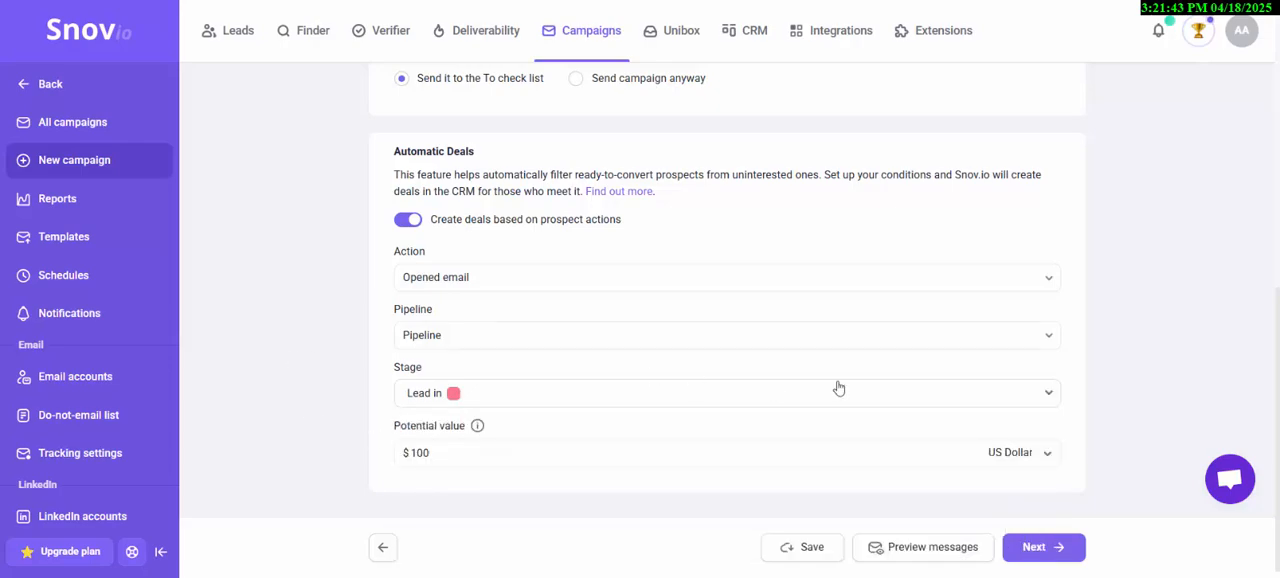
- Proceed to Sending options without choosing a prospect list, and review the email account, tracking, schedule and campaign duration settings
click(1036, 547)
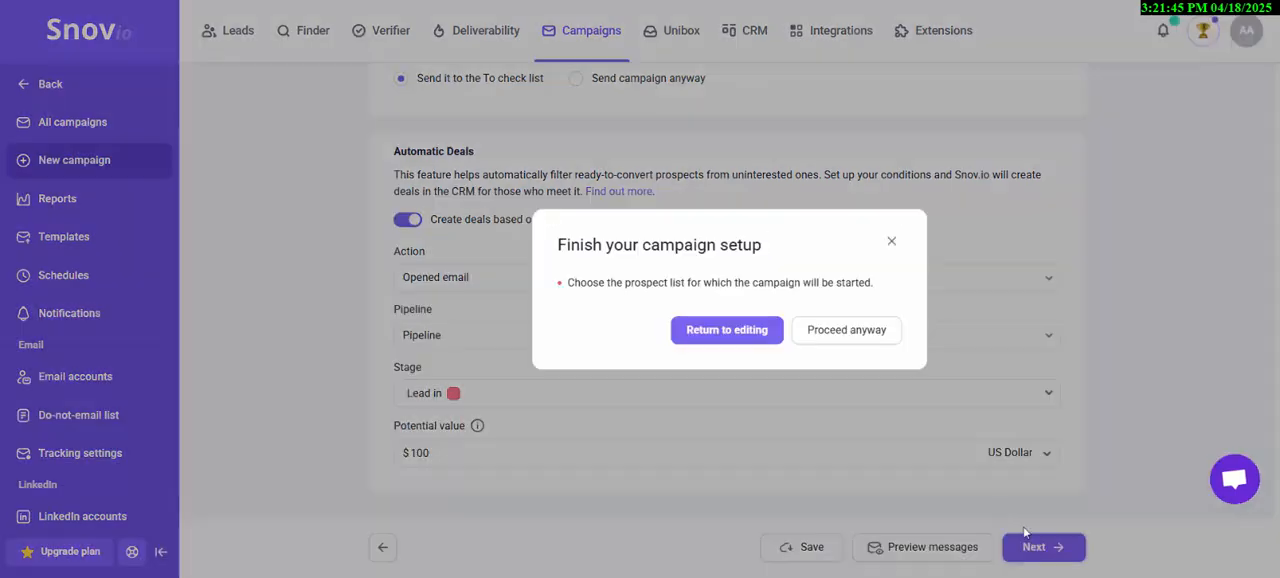
click(835, 336)
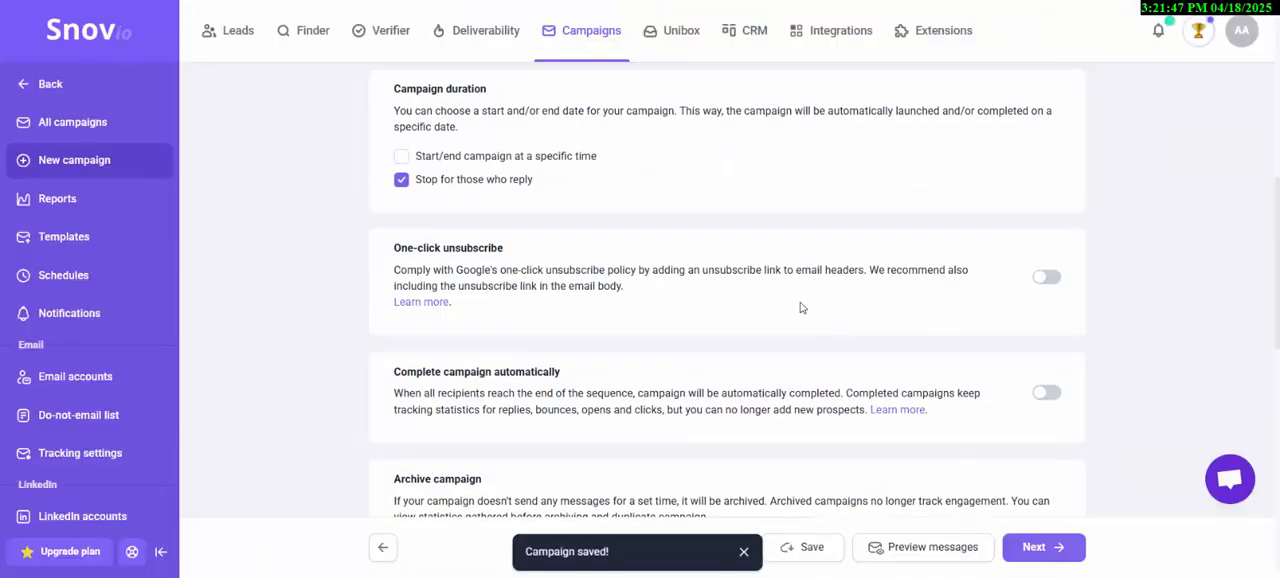
scroll(598, 181, up, 3)
scroll(598, 181, up, 4)
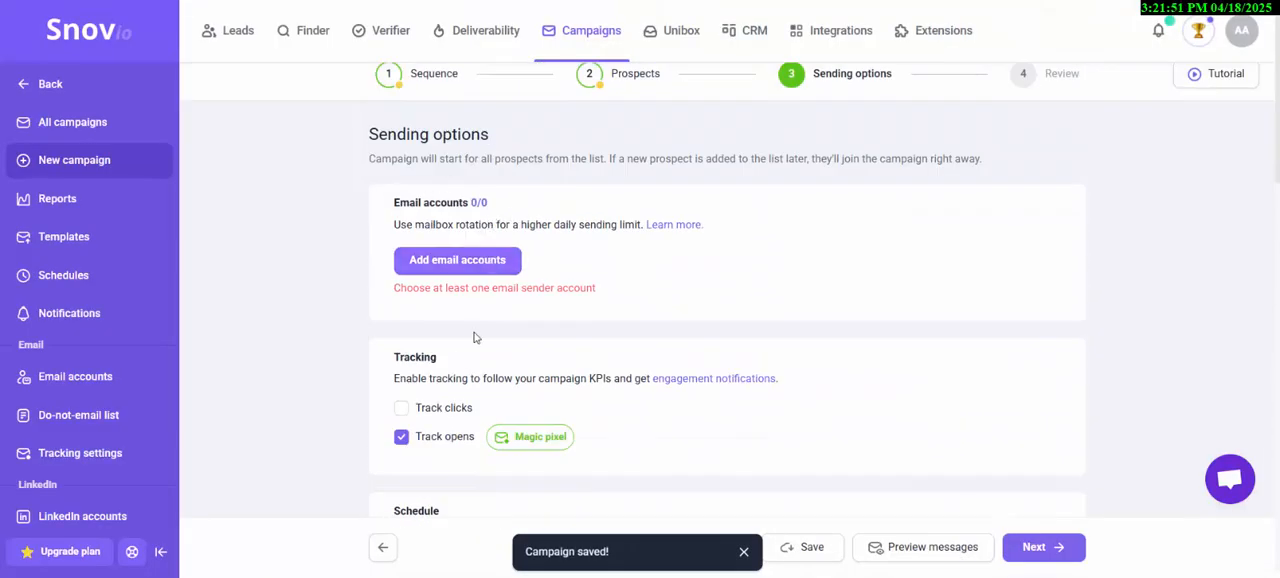
scroll(440, 350, down, 2)
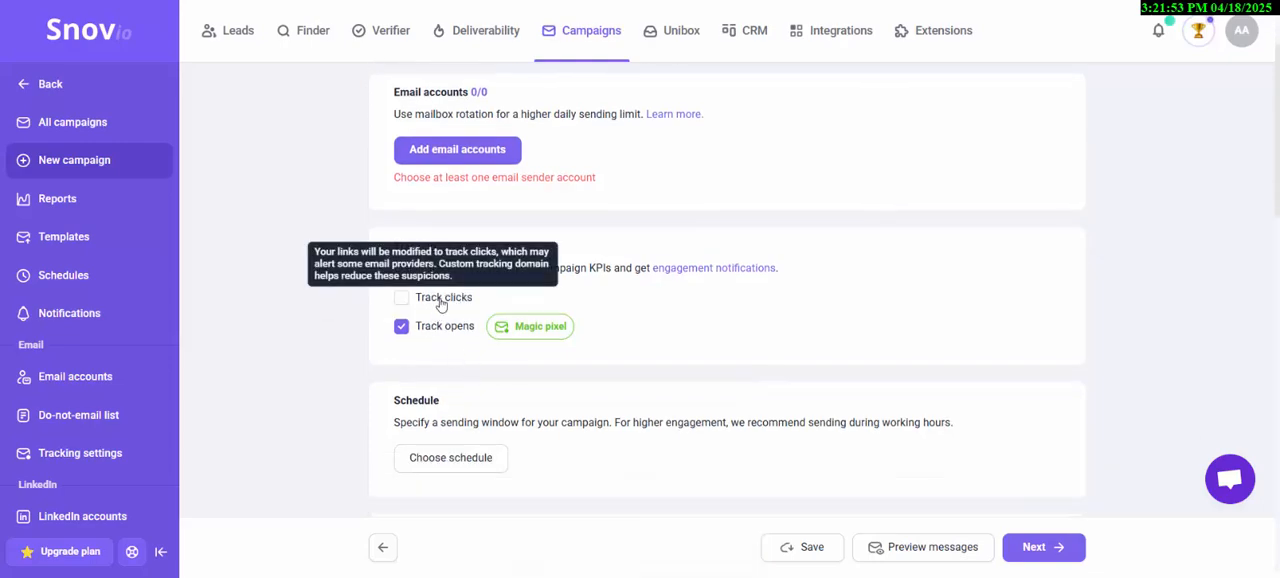
click(437, 298)
click(976, 164)
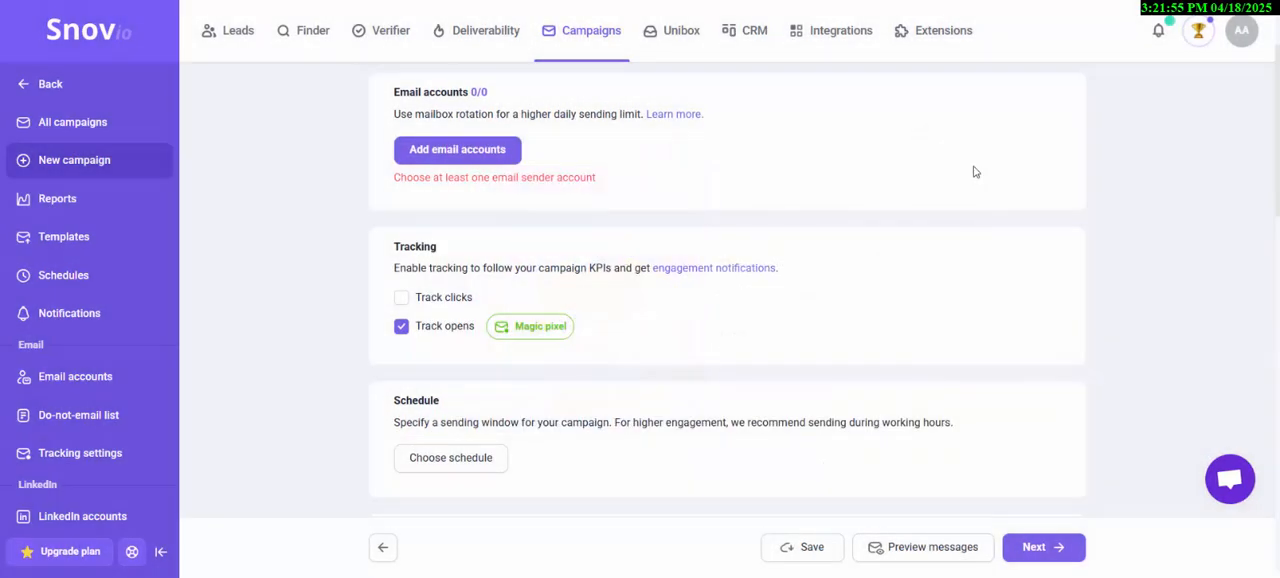
mouse_move(508, 336)
scroll(523, 350, down, 4)
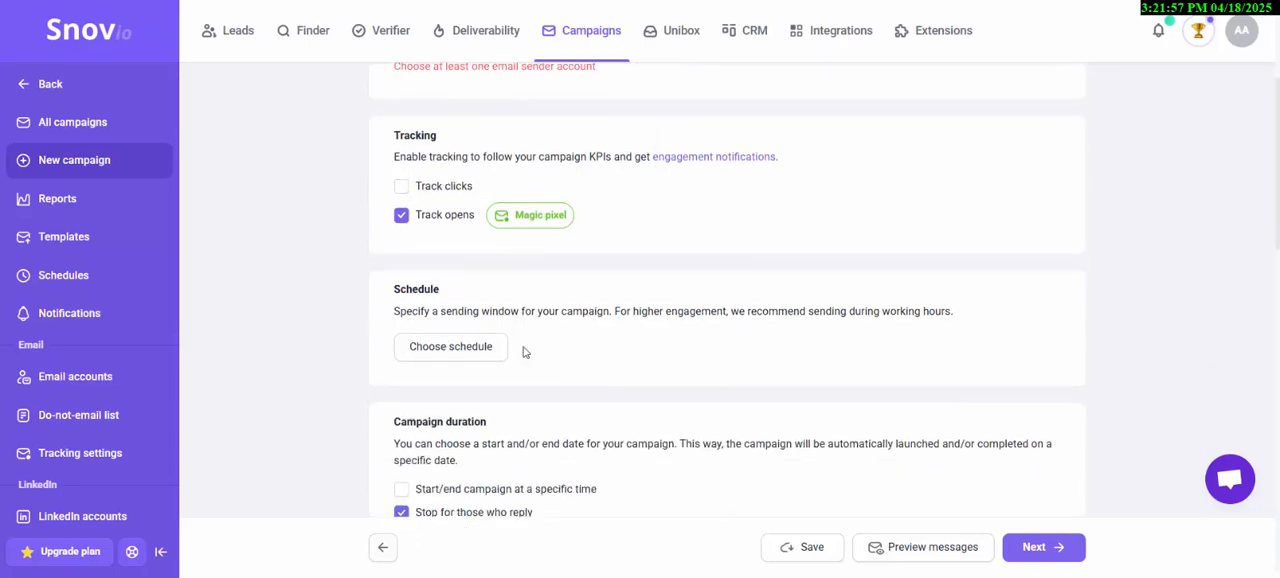
scroll(479, 266, down, 2)
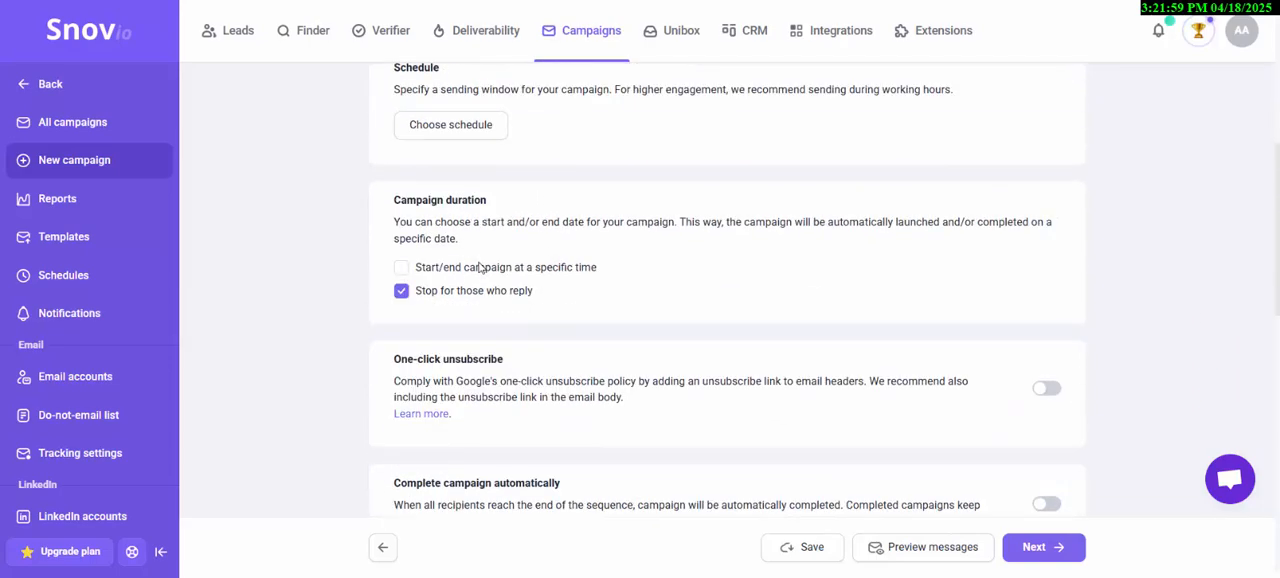
scroll(480, 273, down, 2)
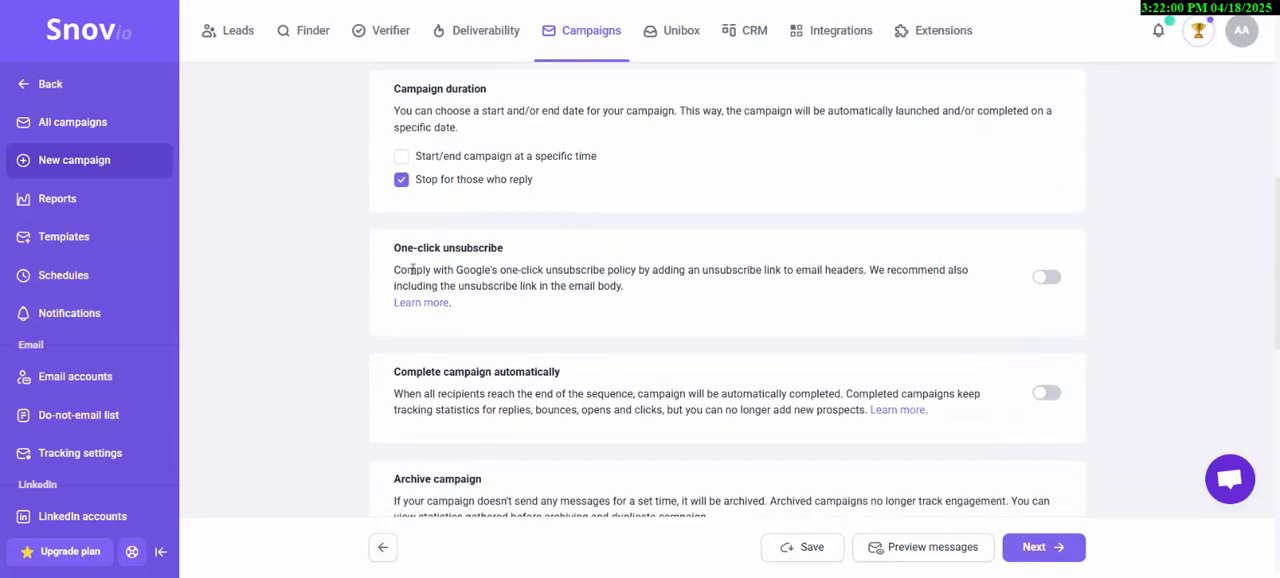
- Enable one-click unsubscribe for the campaign and review the automatic completion and archive settings
click(1047, 279)
scroll(616, 285, down, 2)
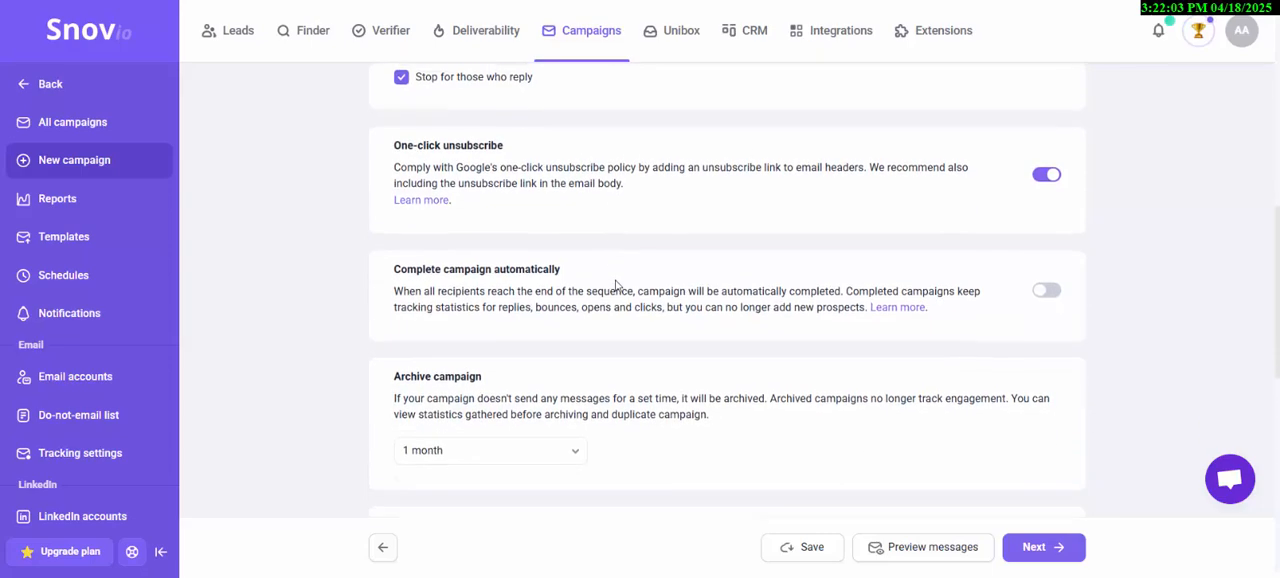
scroll(900, 417, down, 2)
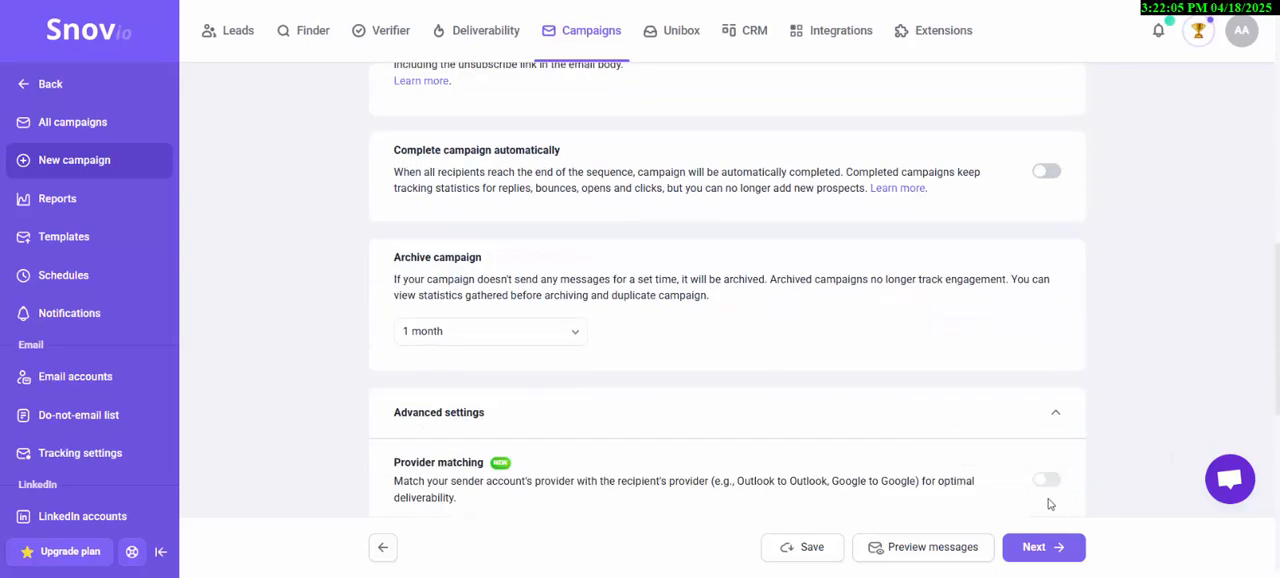
- Proceed to the campaign's Review stage without adding a sender account, and look through the settings summary
scroll(1043, 449, up, 8)
click(1036, 91)
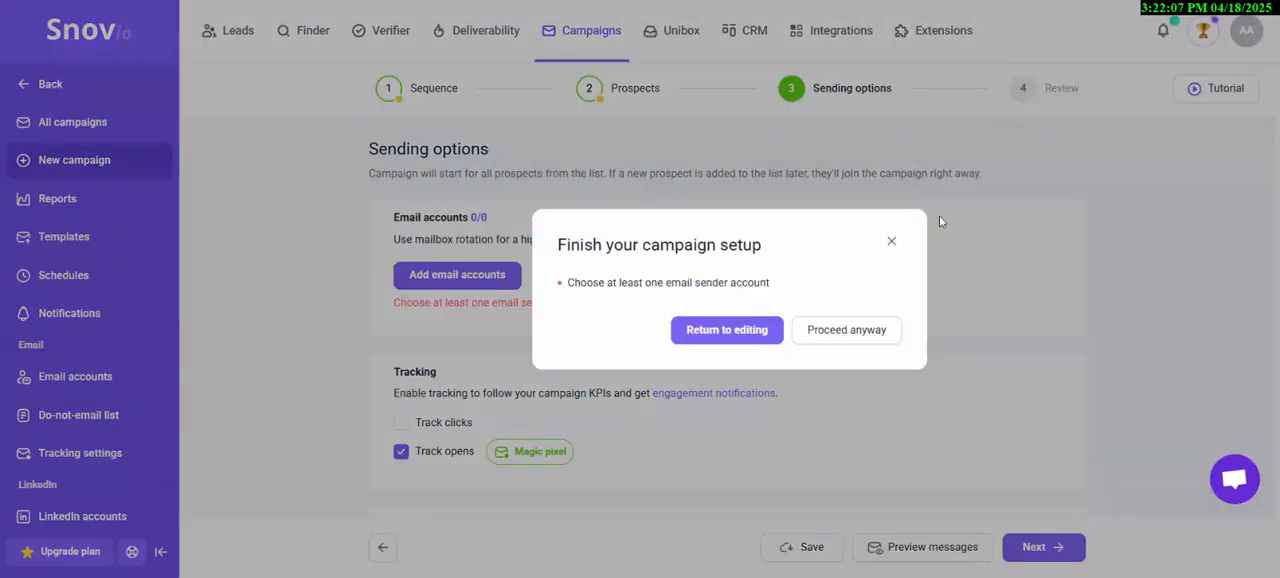
click(883, 330)
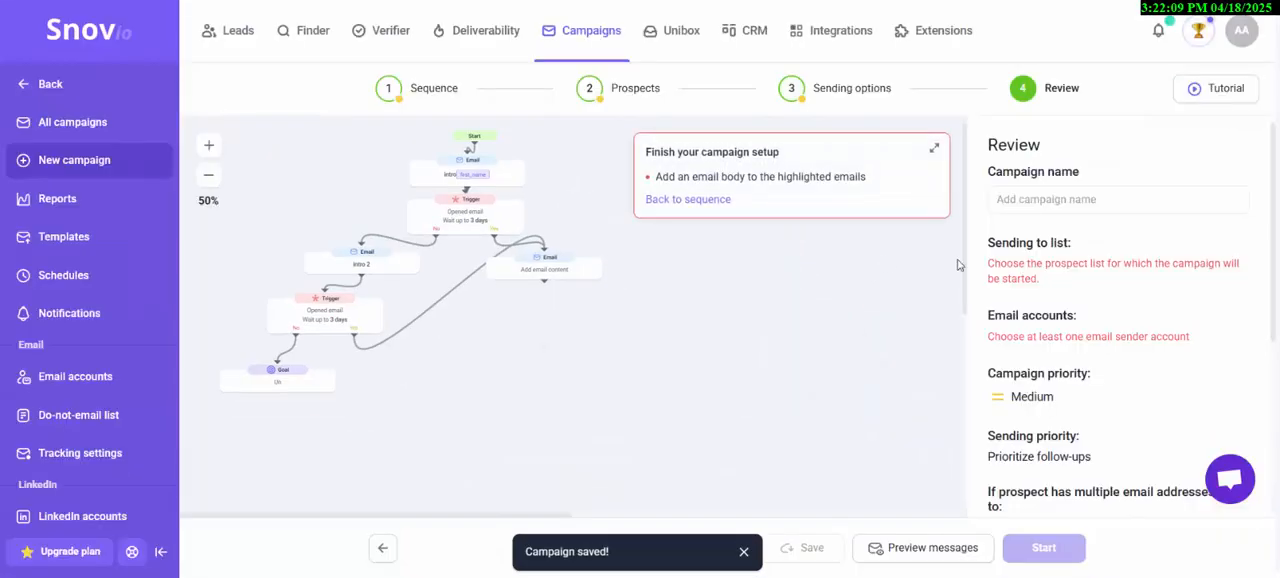
scroll(1048, 263, down, 5)
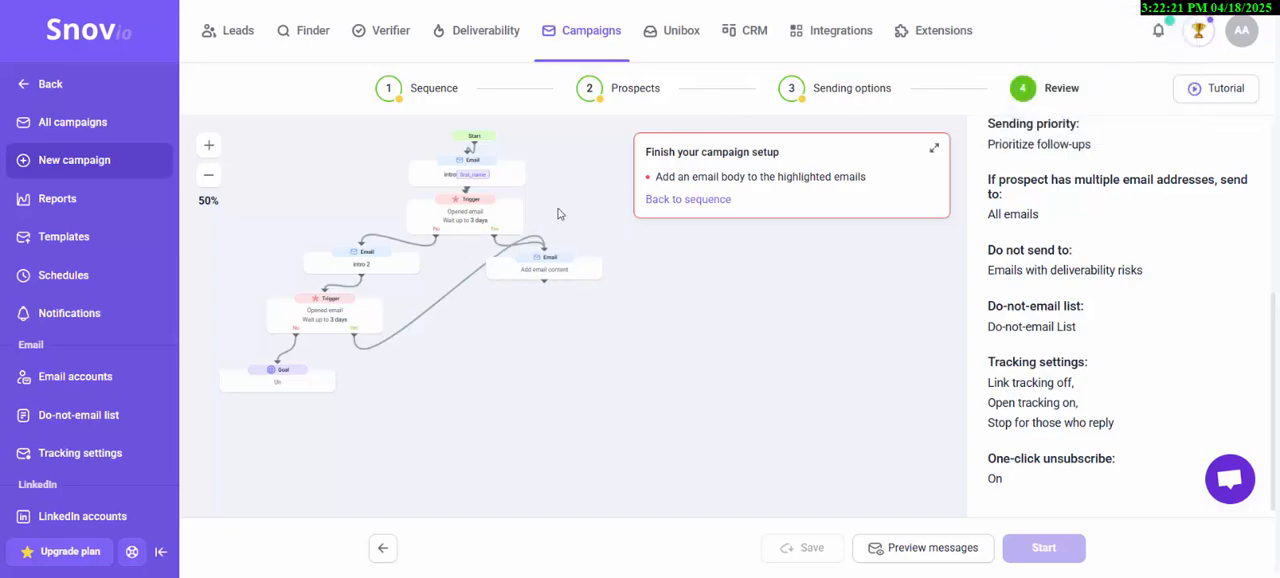
- Leave the campaign editor for the CRM, open the quick-add deal form under Lead in, and examine the pipeline stages
click(759, 28)
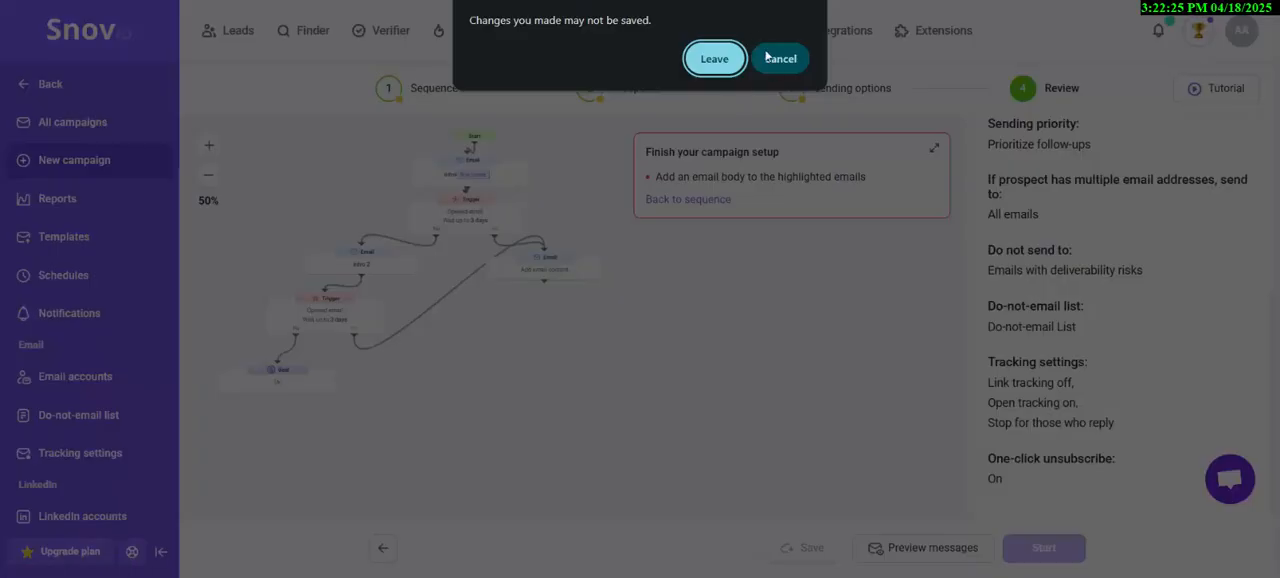
click(721, 53)
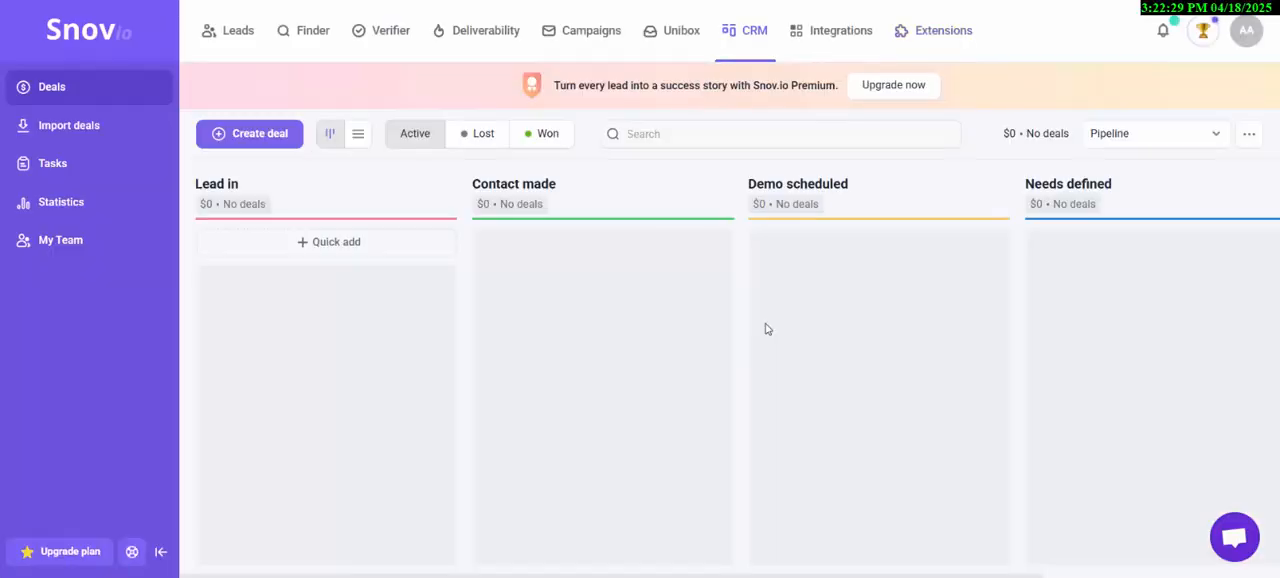
click(341, 250)
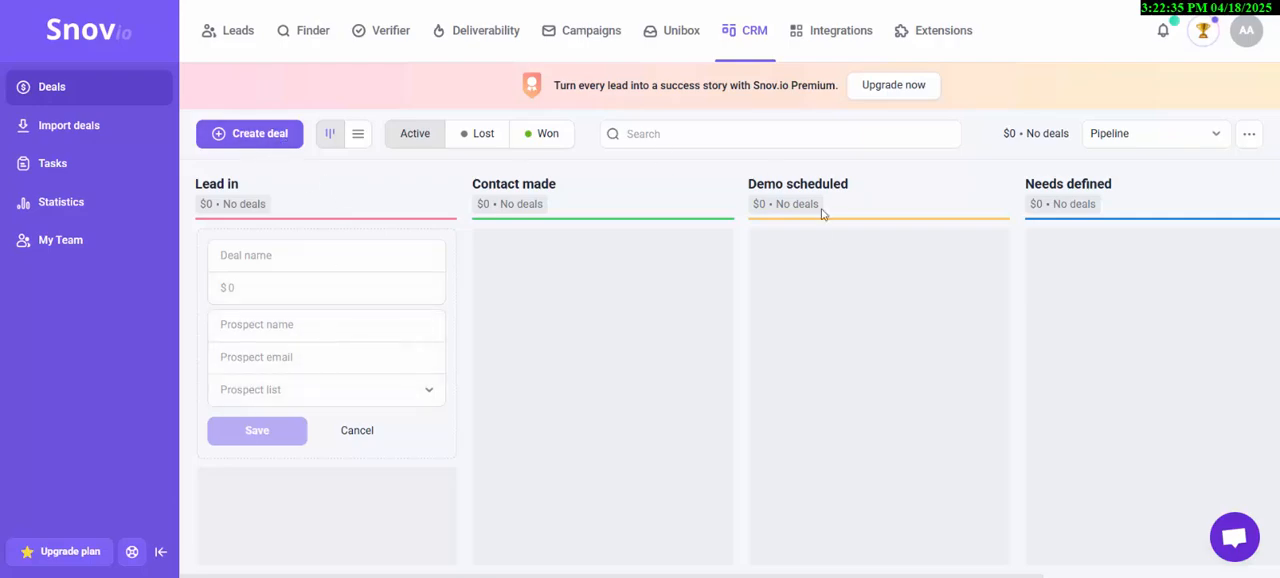
scroll(896, 292, right, 3)
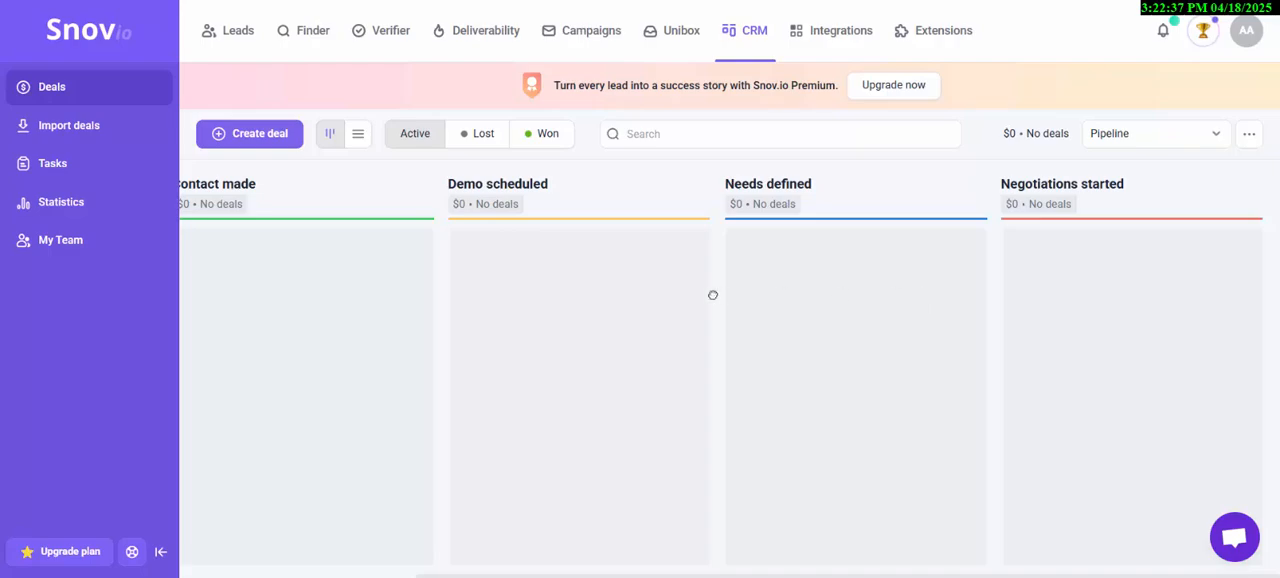
scroll(880, 280, left, 3)
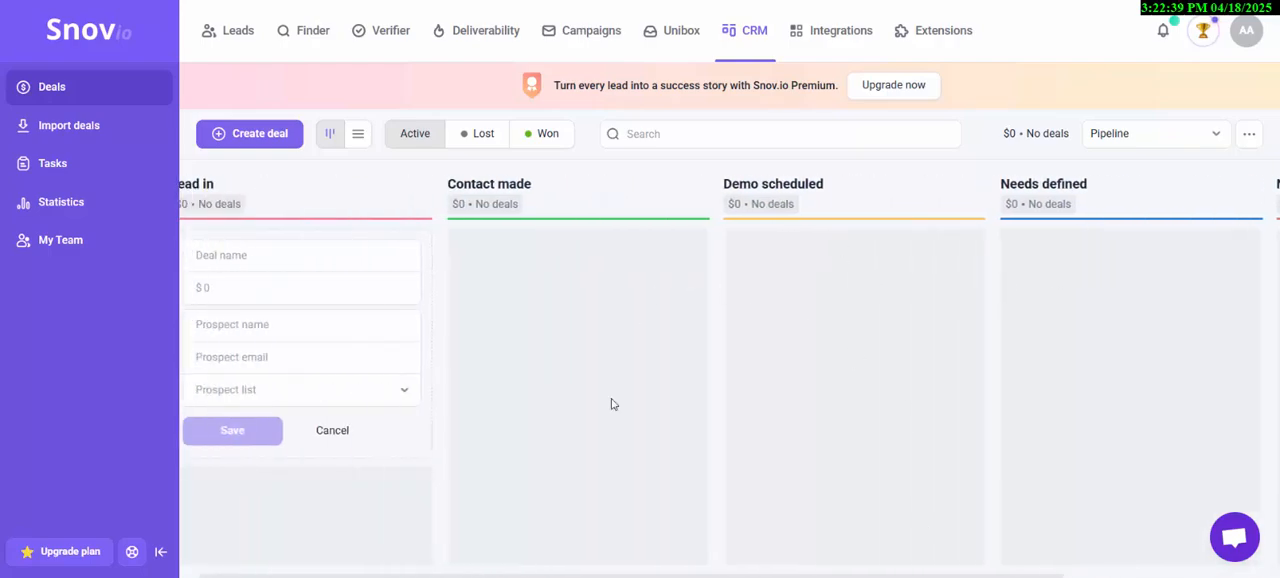
scroll(713, 361, right, 3)
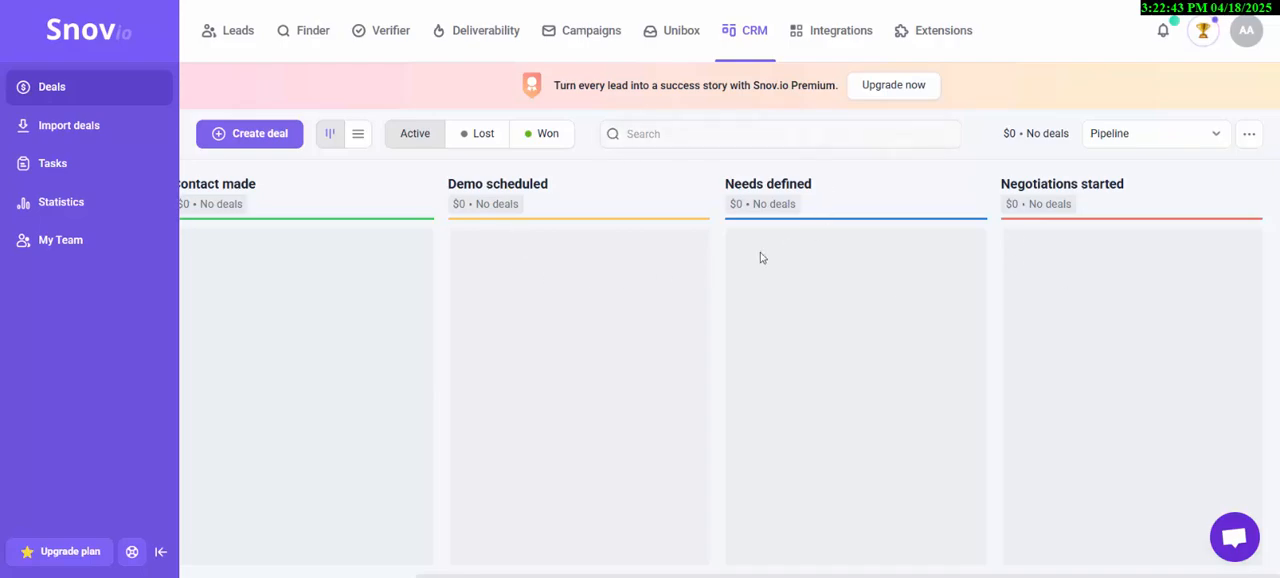
- Open the Integrations page and browse the apps available to connect
click(862, 35)
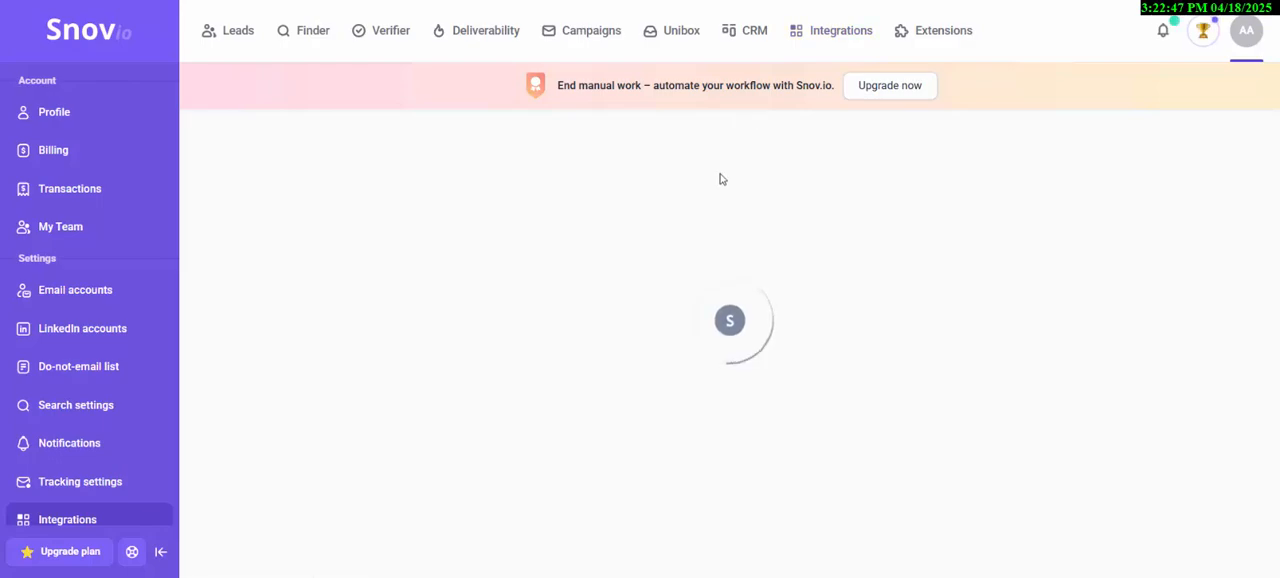
scroll(720, 243, down, 1)
scroll(720, 245, down, 1)
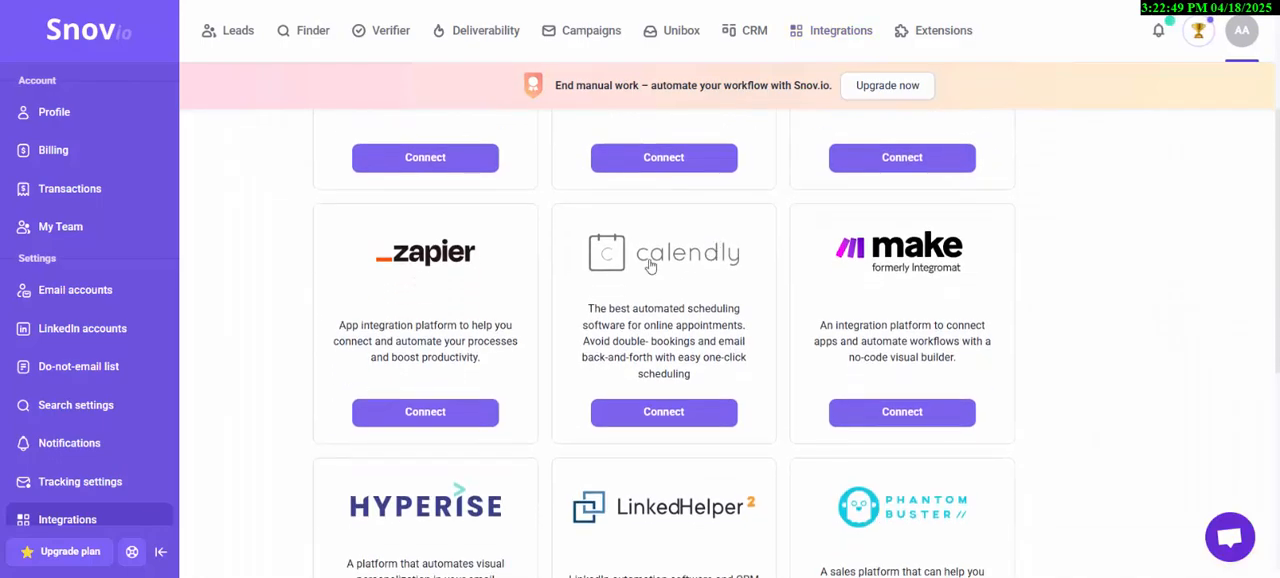
scroll(612, 279, down, 3)
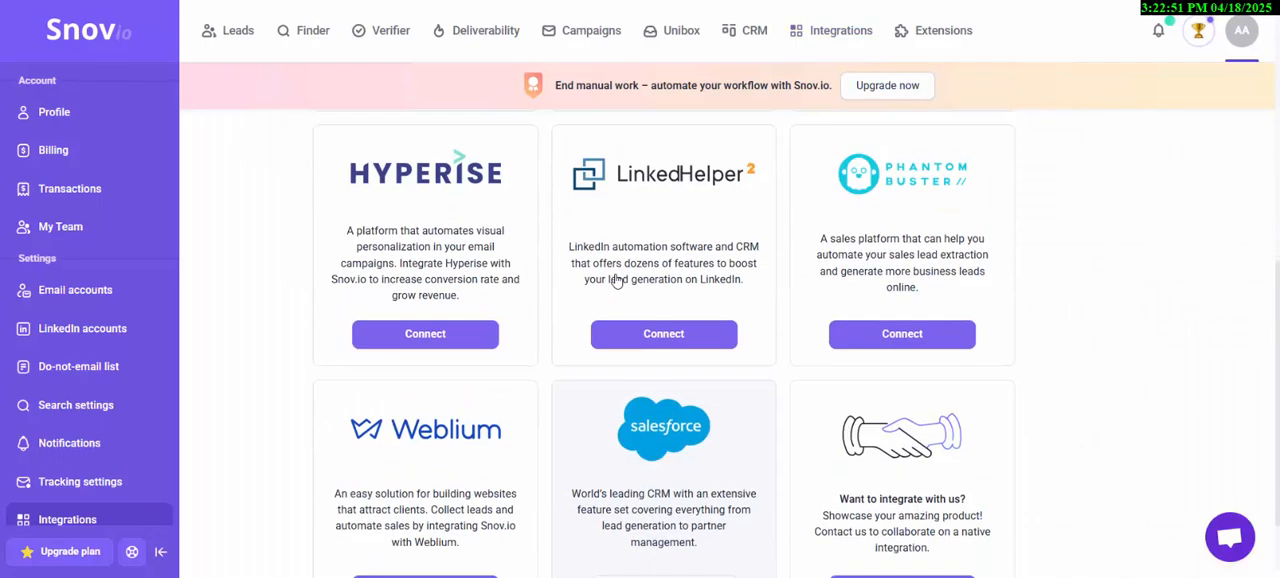
scroll(615, 278, down, 1)
scroll(614, 277, up, 7)
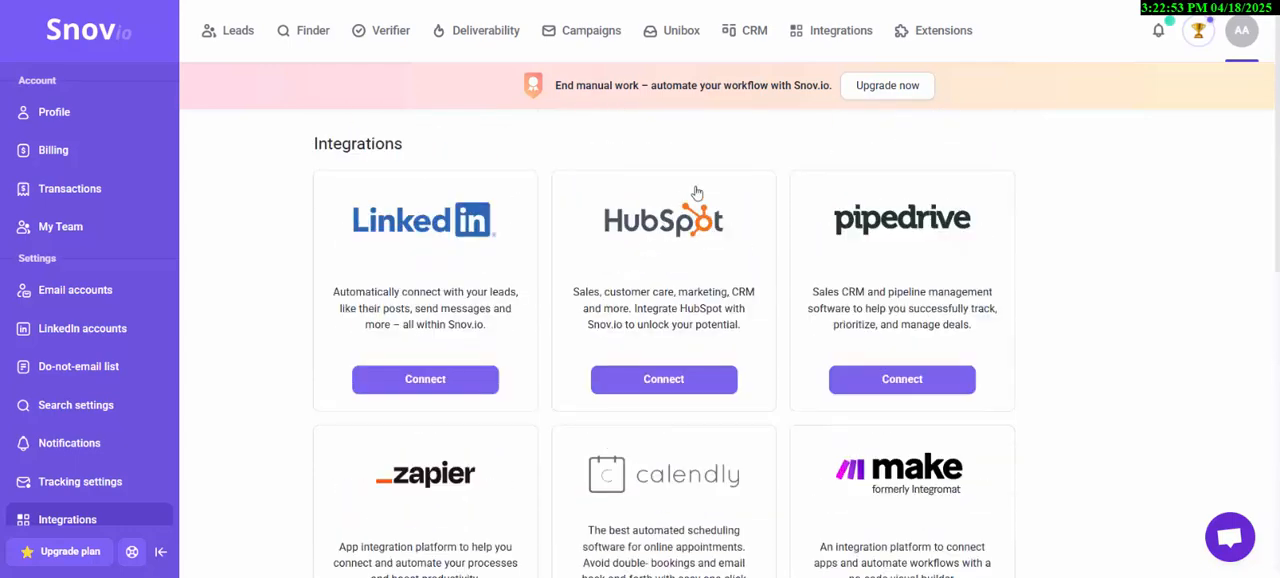
- Open the Extensions page and review the LI Prospect Finder, Email Finder, Email Verifier and Gmail Email Tracker offers
click(928, 40)
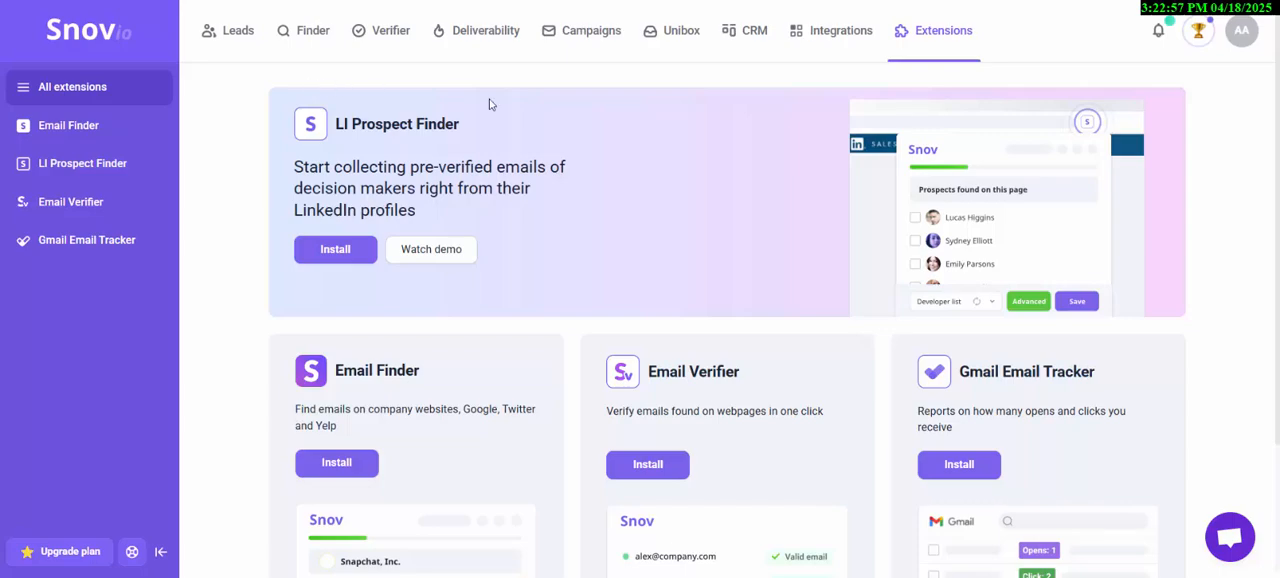
scroll(470, 230, down, 1)
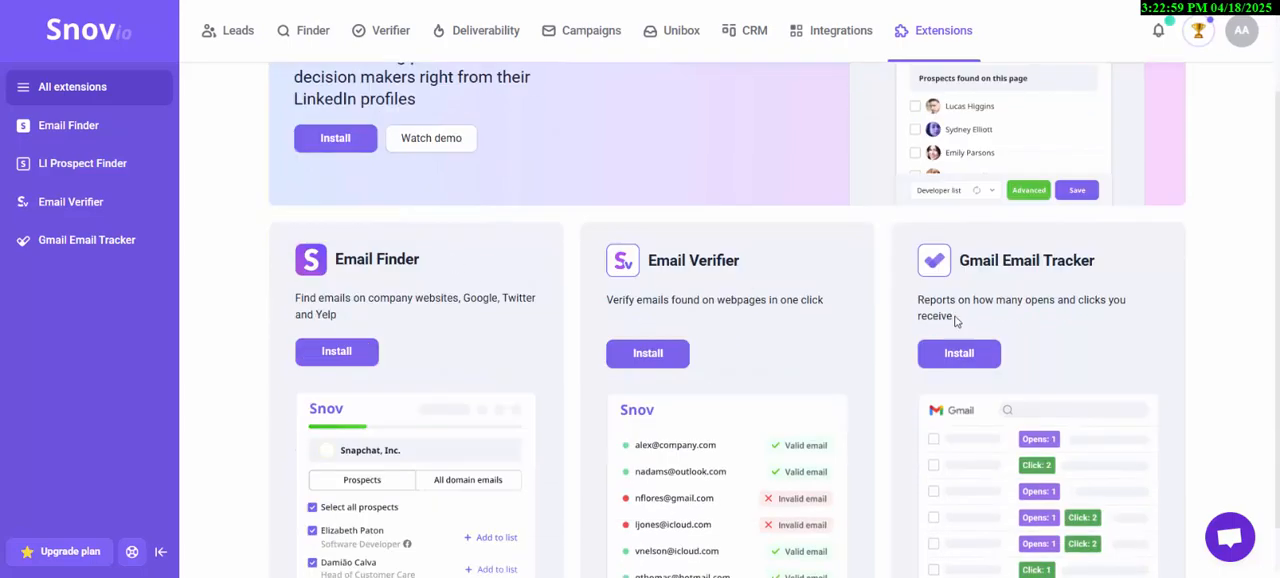
scroll(1040, 360, down, 1)
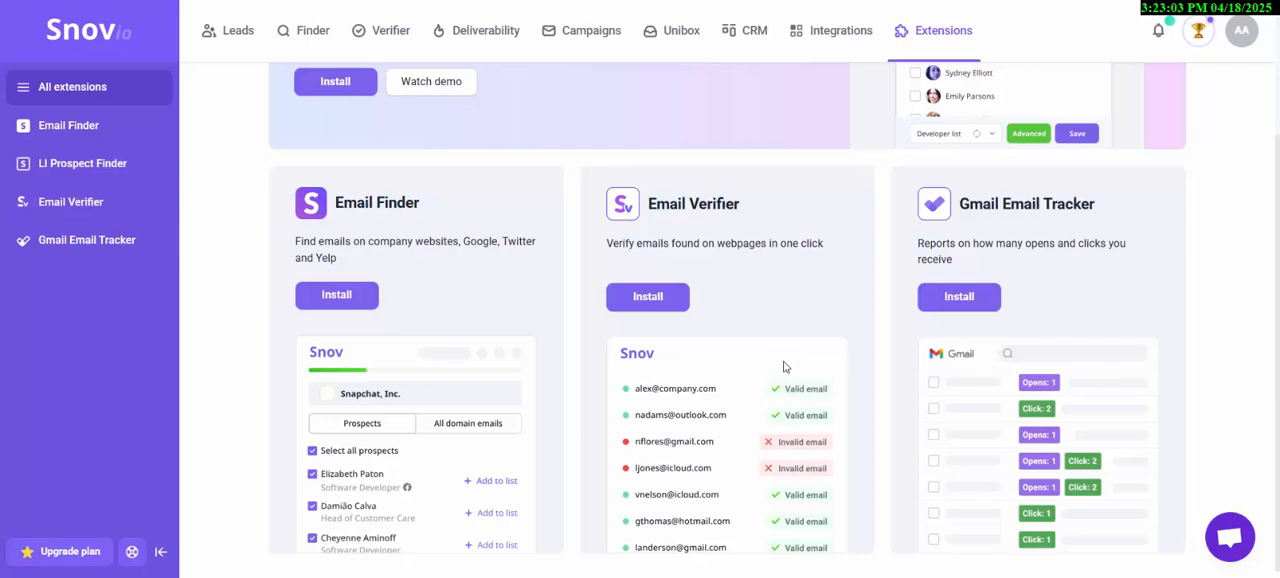
scroll(784, 367, up, 2)
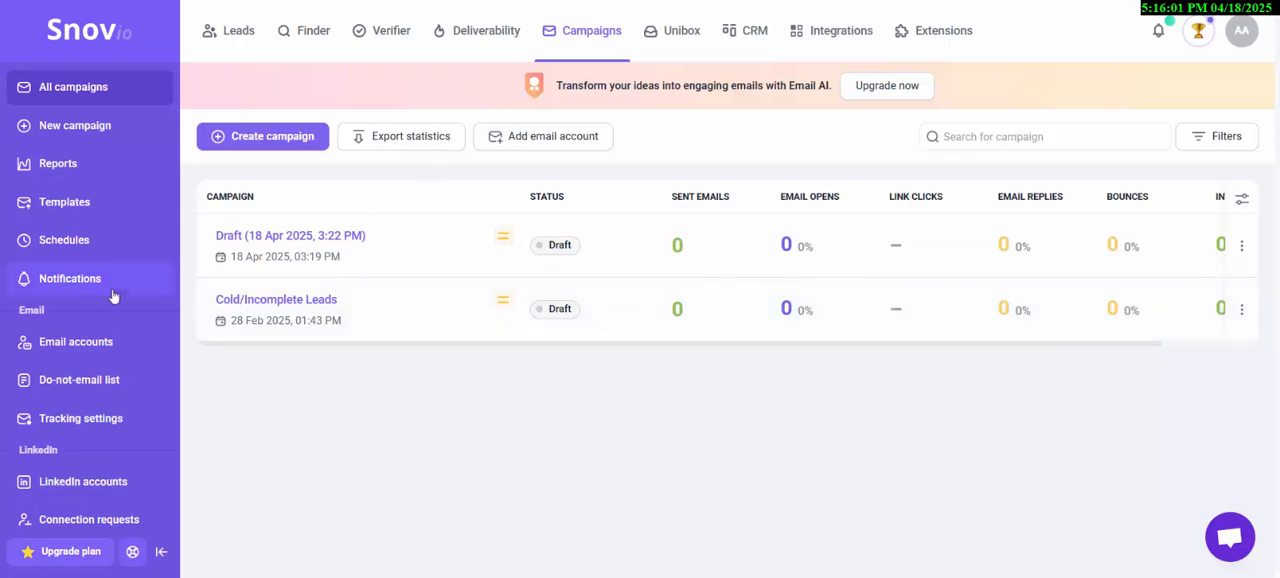
- Open the email accounts page, start adding a sender account, and browse the supported email providers
click(80, 347)
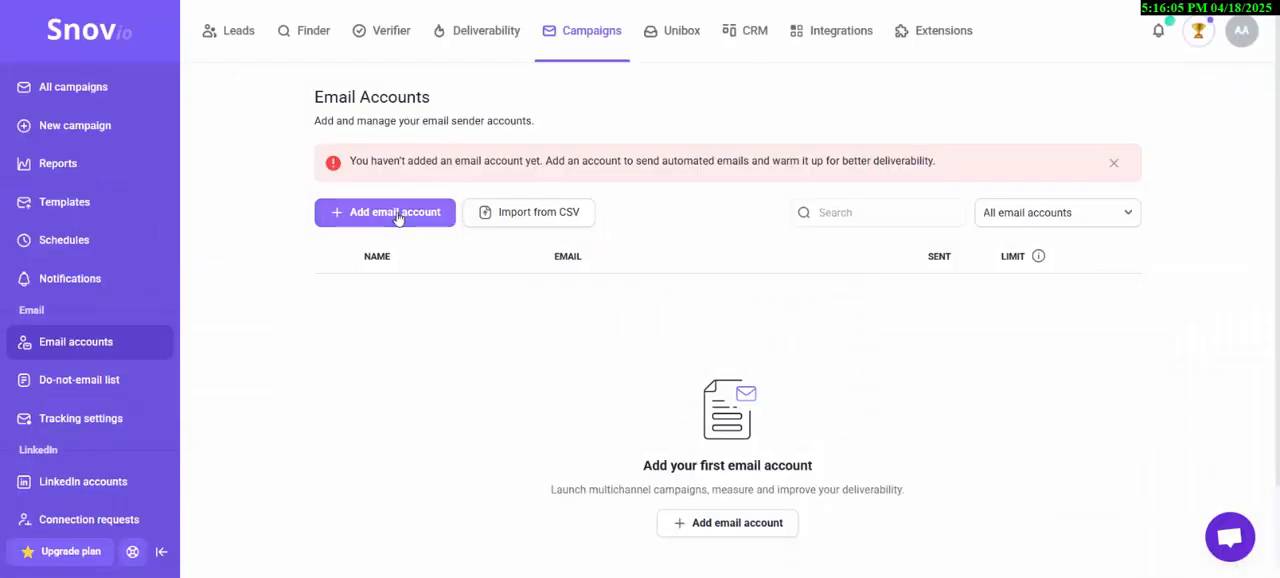
click(398, 217)
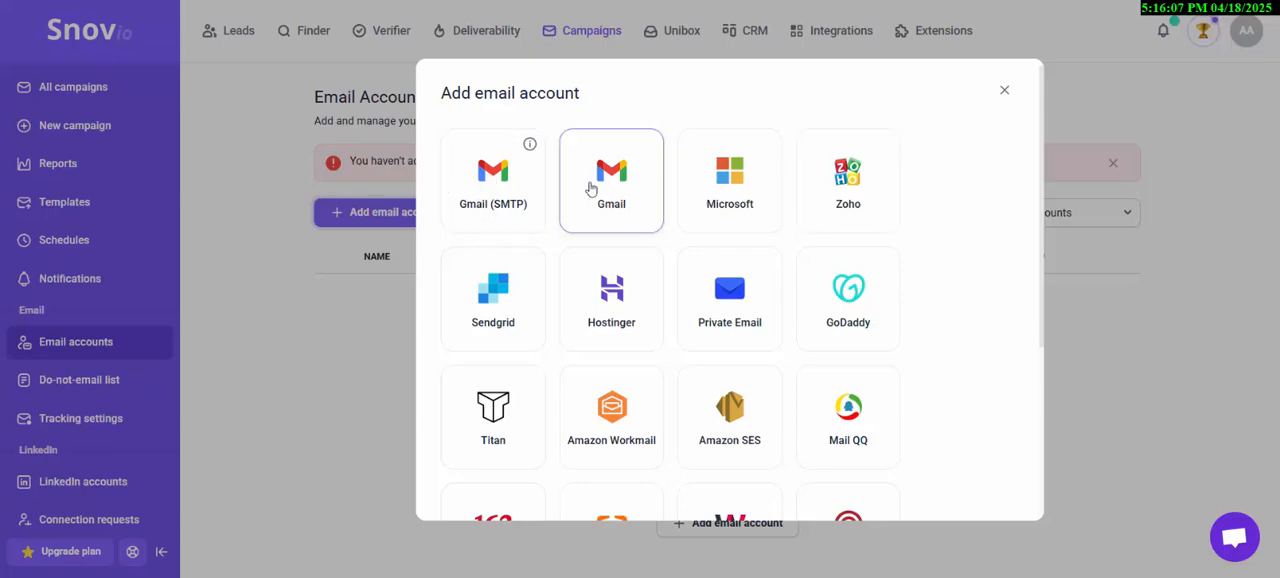
scroll(591, 188, down, 2)
scroll(560, 186, up, 2)
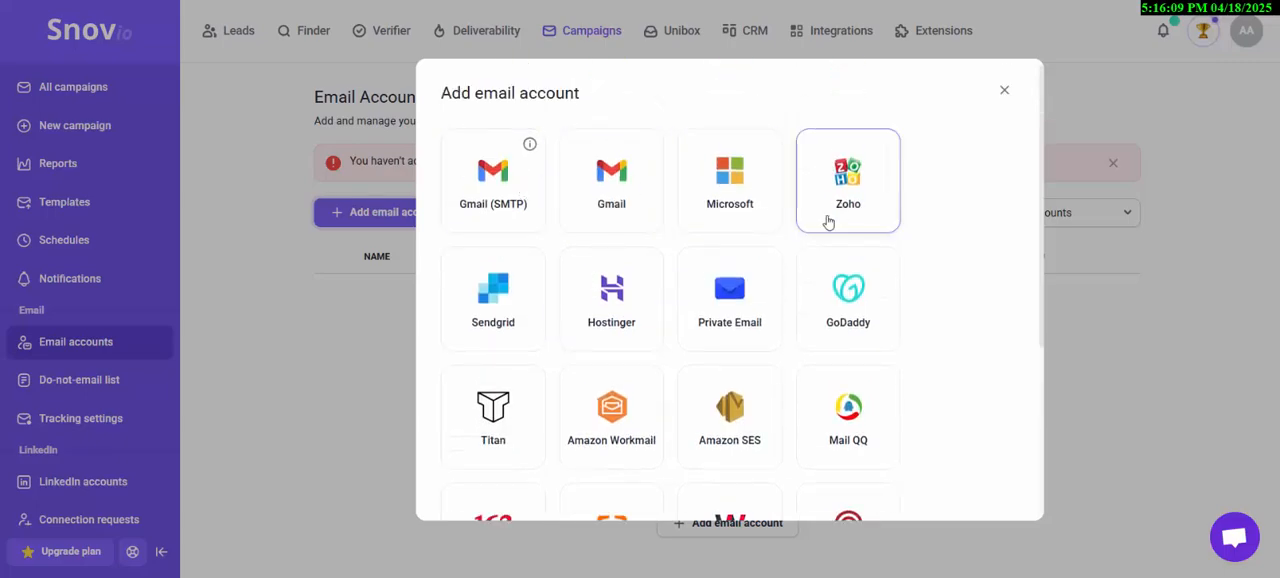
scroll(817, 280, down, 1)
scroll(771, 297, down, 1)
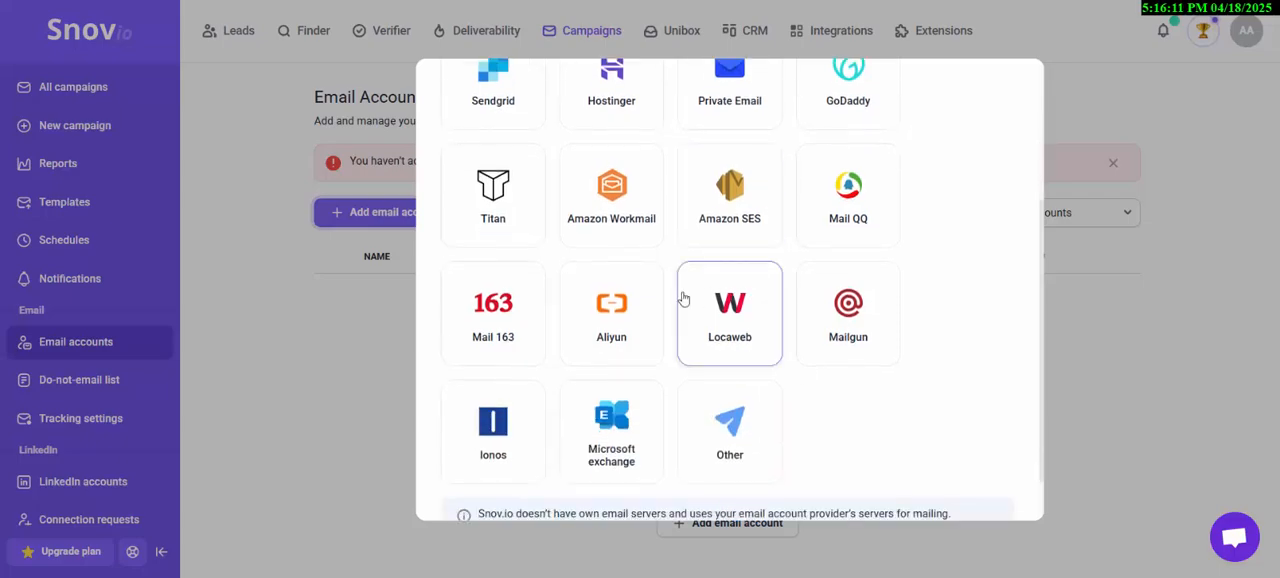
scroll(534, 246, up, 3)
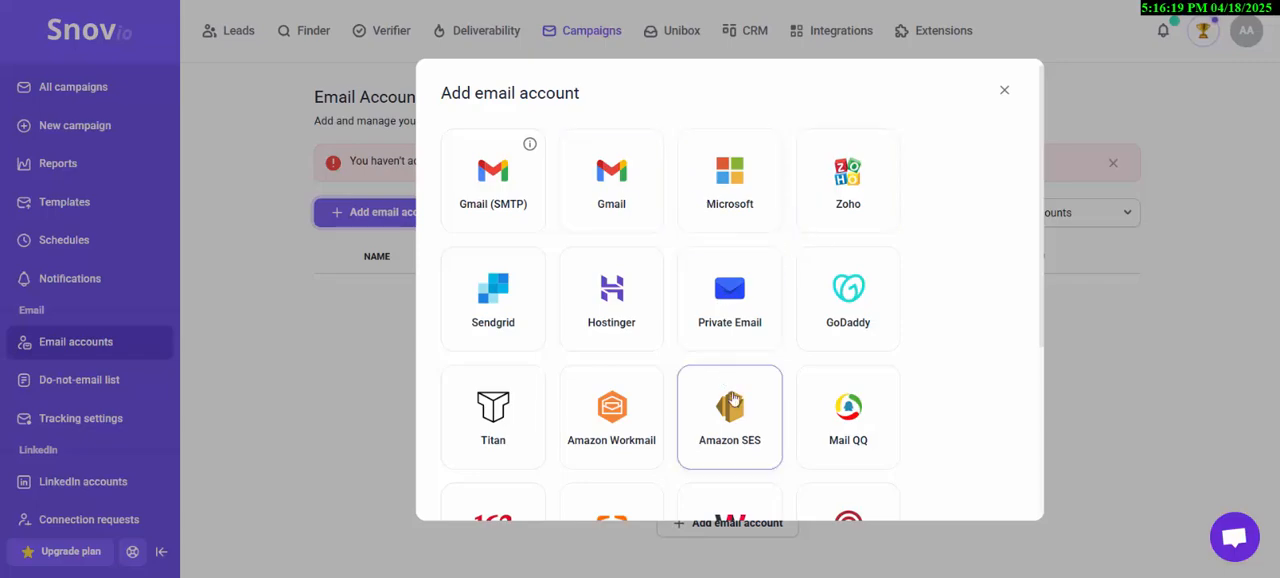
scroll(782, 366, down, 2)
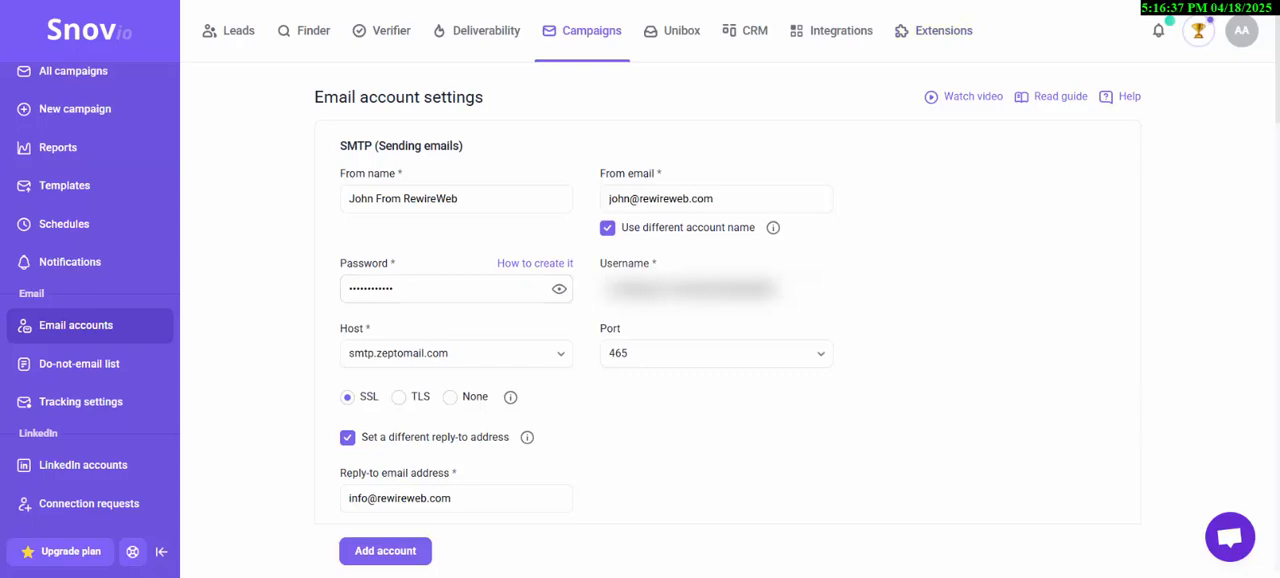
- Check ZeptoMail's SMTP details for mail_agent_1, then examine the account's SMTP, reply-to and IMAP settings in Snov.io
click(1060, 1)
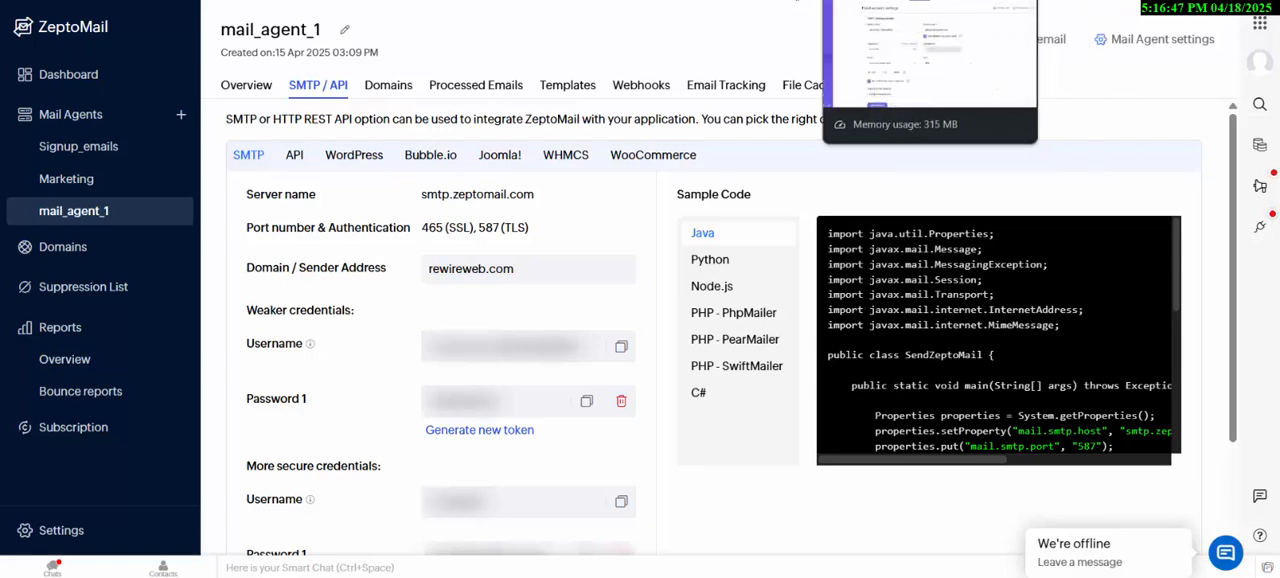
click(818, 1)
scroll(581, 262, down, 1)
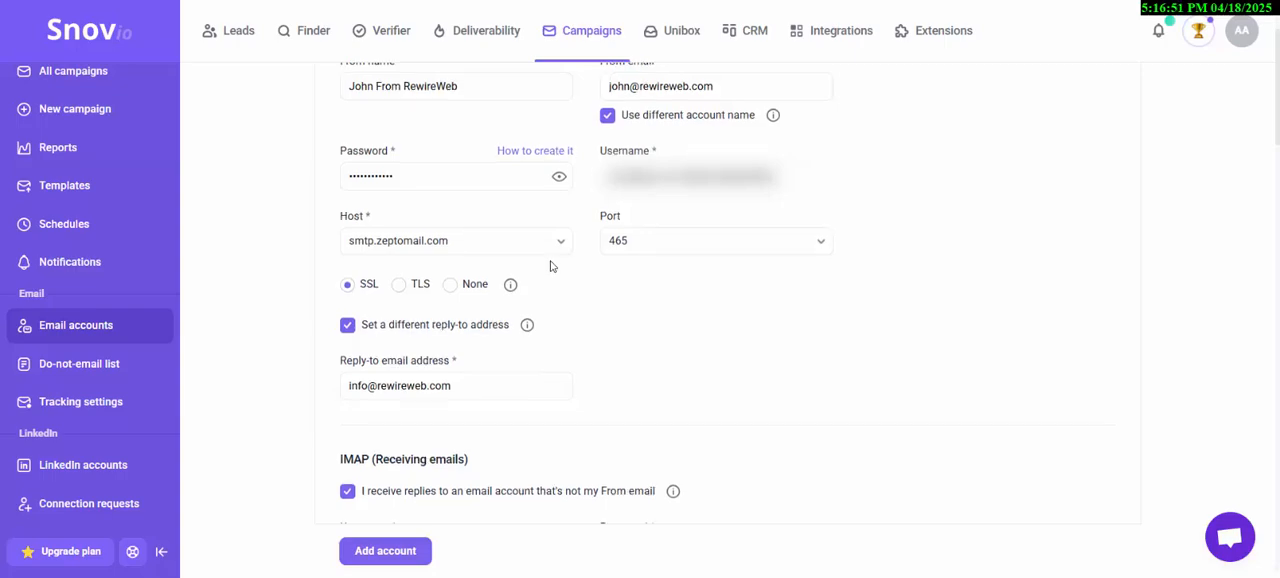
scroll(552, 268, down, 1)
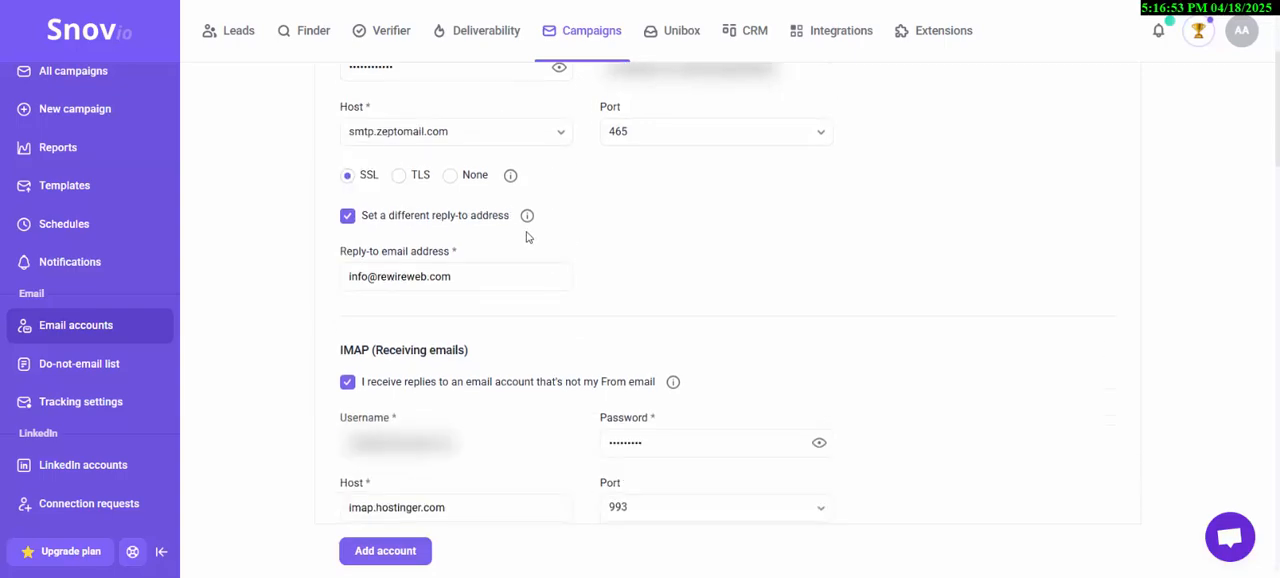
scroll(530, 234, up, 1)
mouse_move(528, 328)
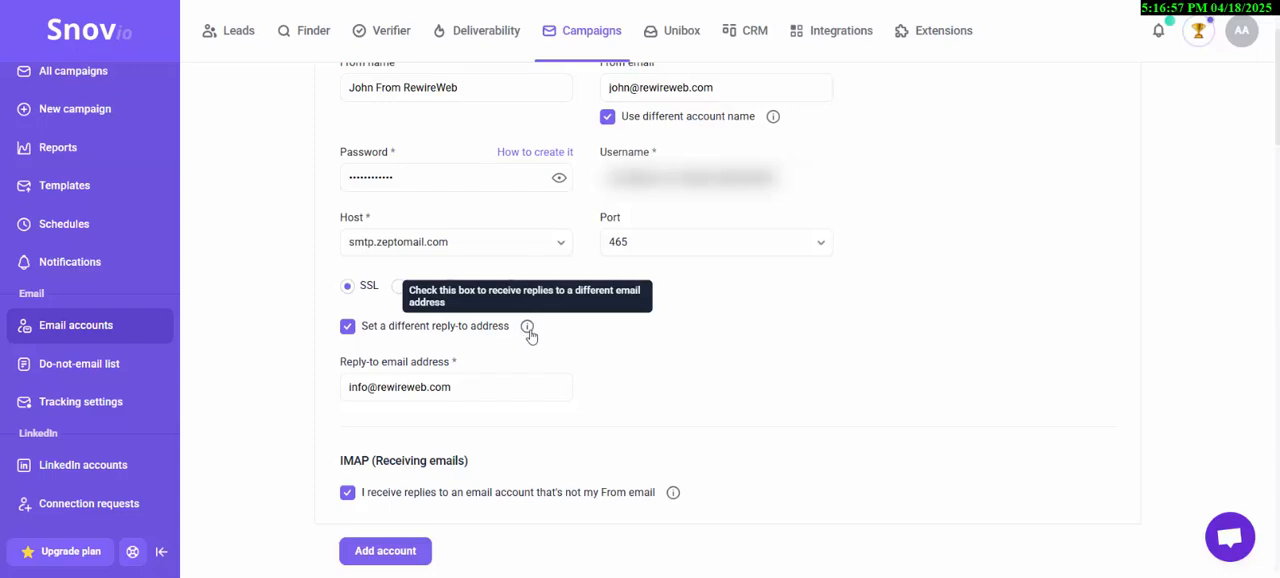
scroll(527, 342, down, 1)
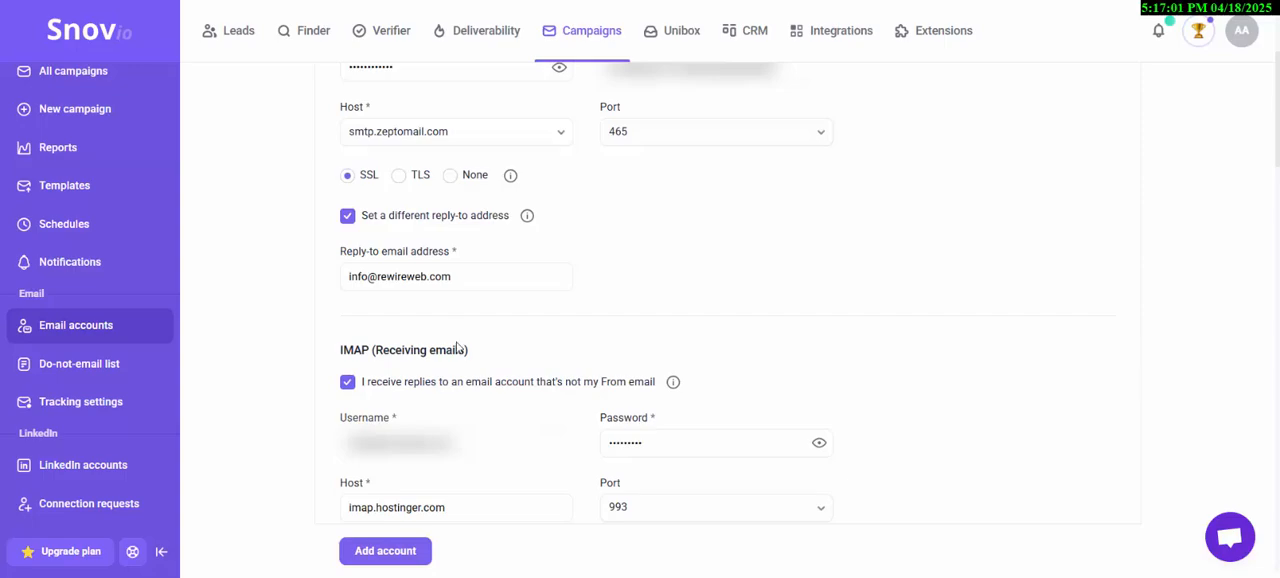
scroll(460, 340, down, 1)
scroll(472, 285, up, 3)
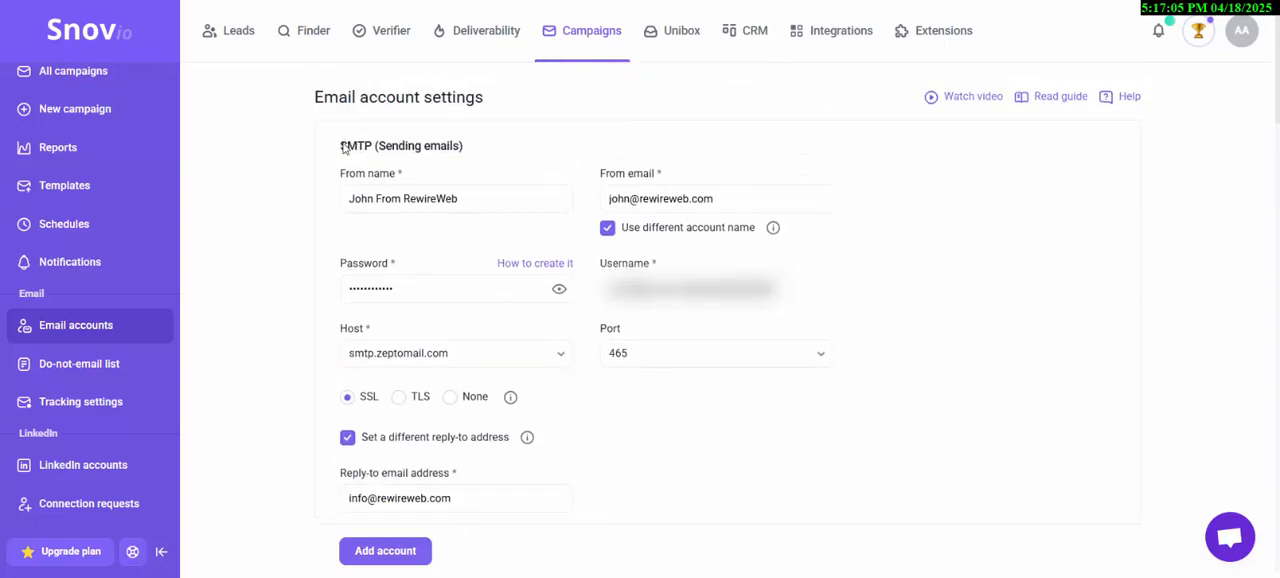
- Go over the SMTP and IMAP sections and check the IMAP connection to imap.hostinger.com on port 993
drag(341, 146, 466, 153)
scroll(455, 158, down, 1)
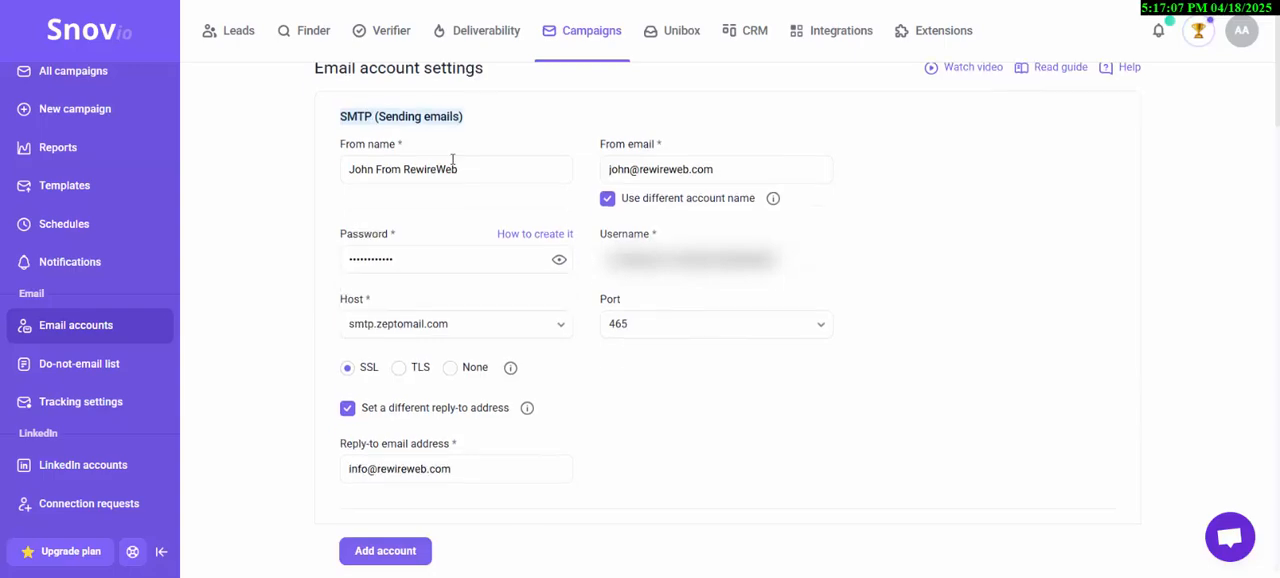
scroll(392, 280, down, 3)
drag(340, 246, 478, 238)
click(477, 238)
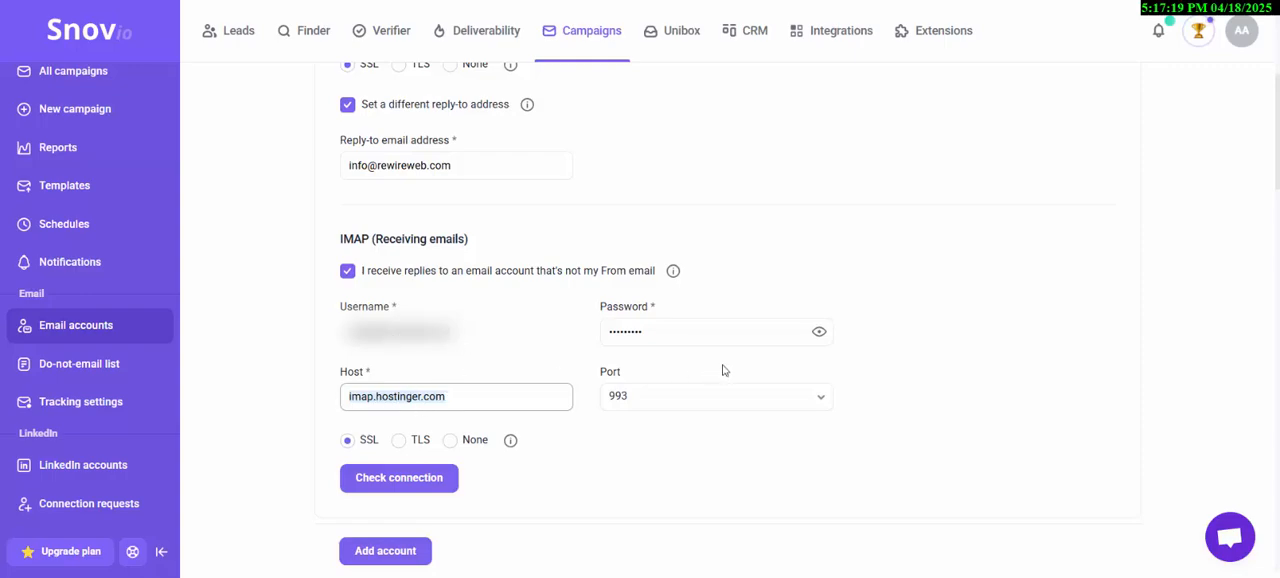
click(447, 486)
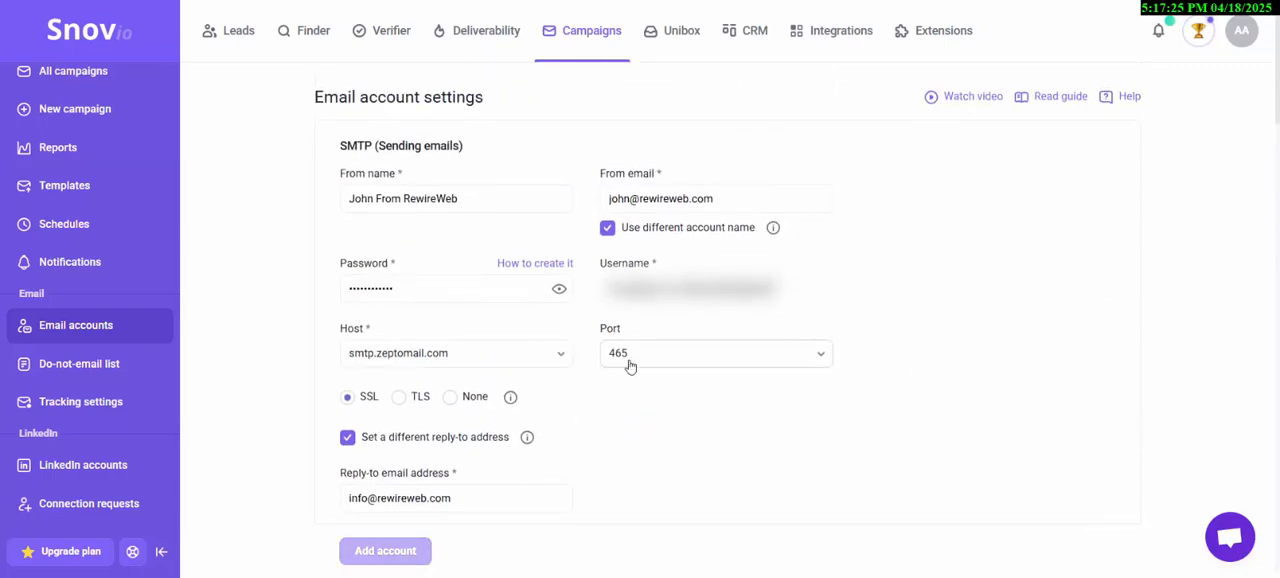
scroll(628, 361, down, 6)
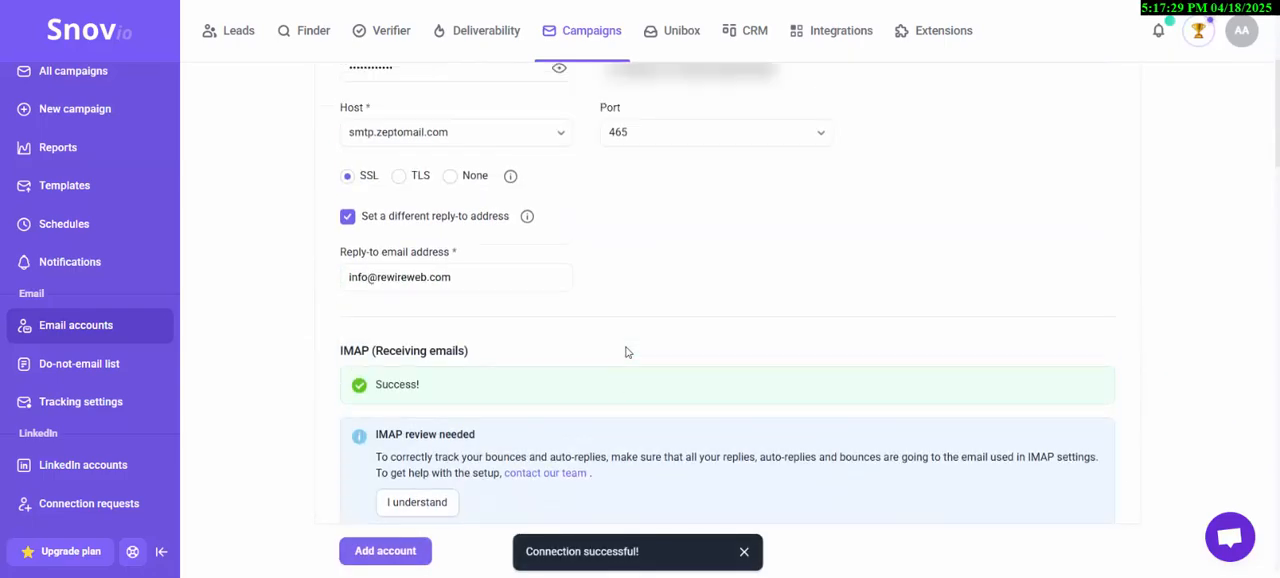
- Set the daily sending limit to 54 messages and the random delay between emails to 32 to 62 seconds
scroll(406, 202, down, 10)
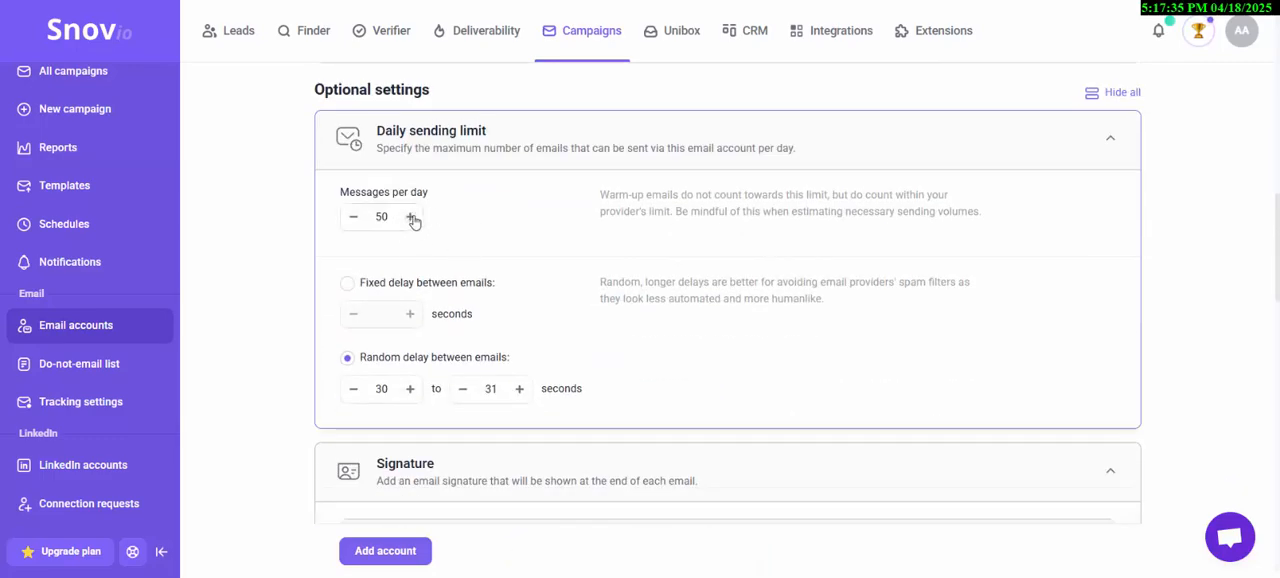
click(411, 218)
click(411, 218)
click(411, 218)
click(411, 218)
click(347, 284)
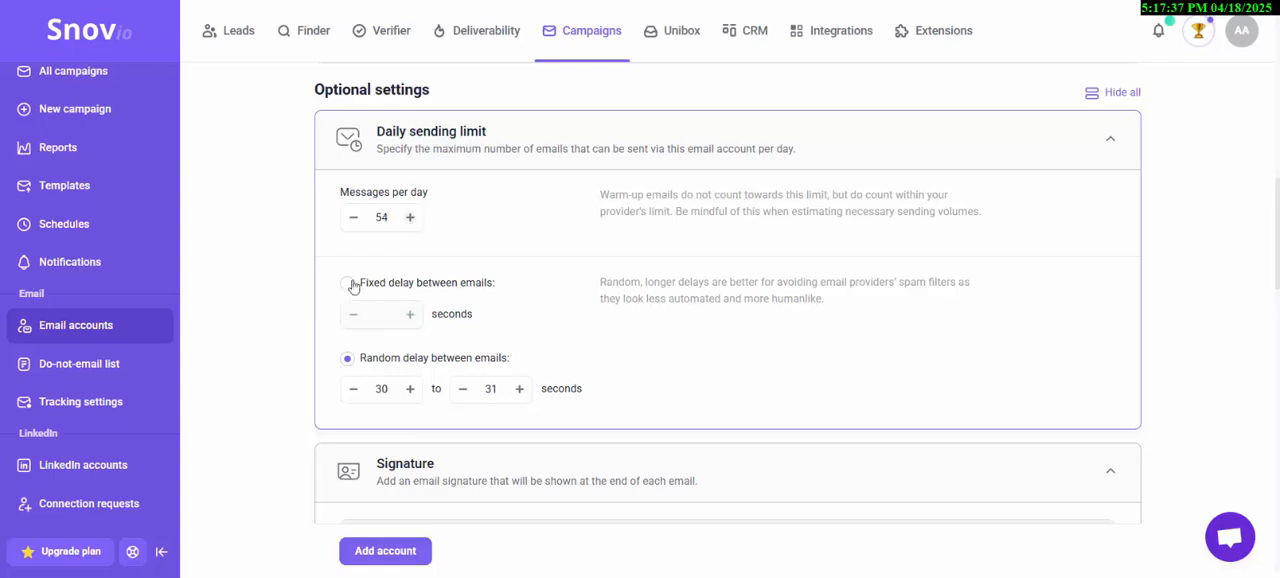
click(348, 359)
- Review the signature and custom tracking domain sections, and consult the guide's example CNAME record for snov-stream.com
scroll(452, 383, down, 3)
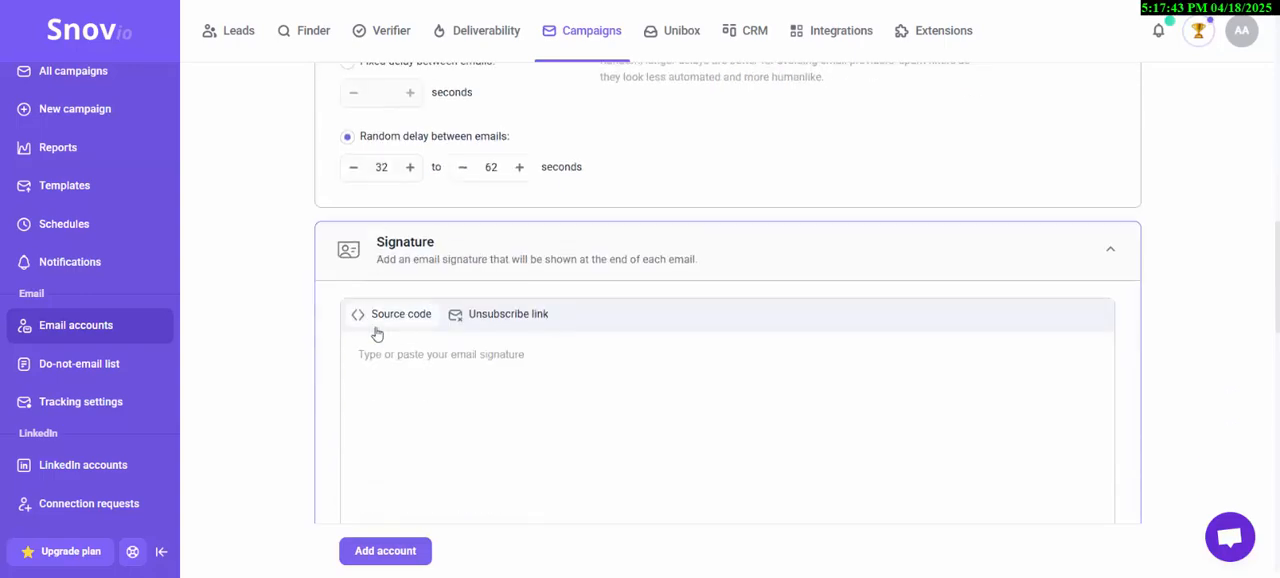
scroll(474, 374, down, 6)
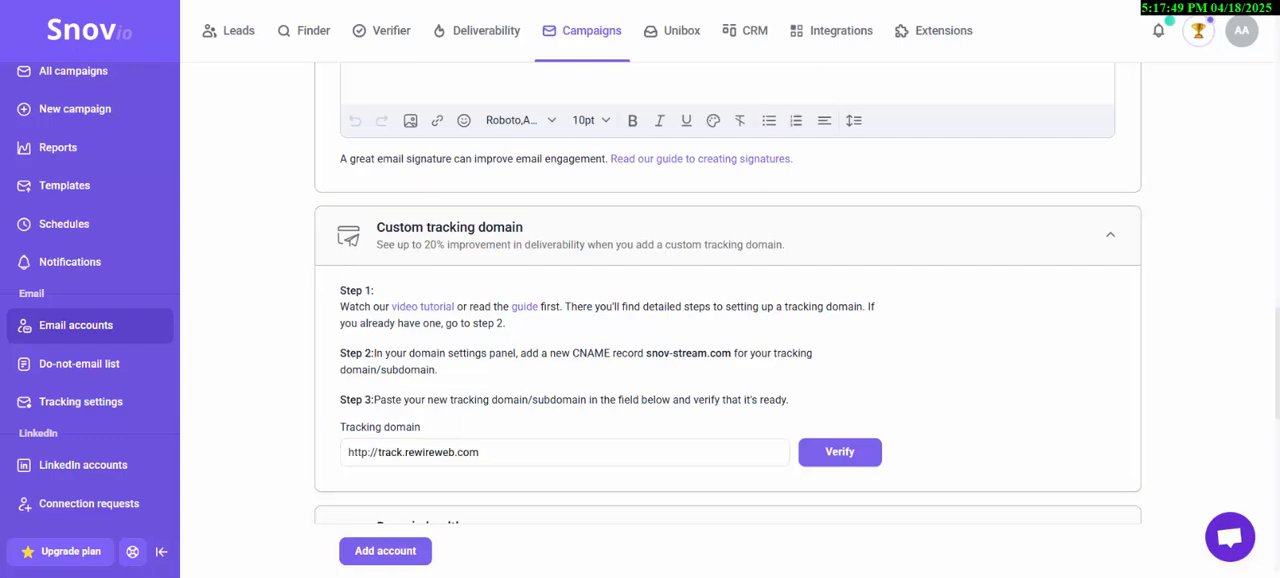
click(960, 0)
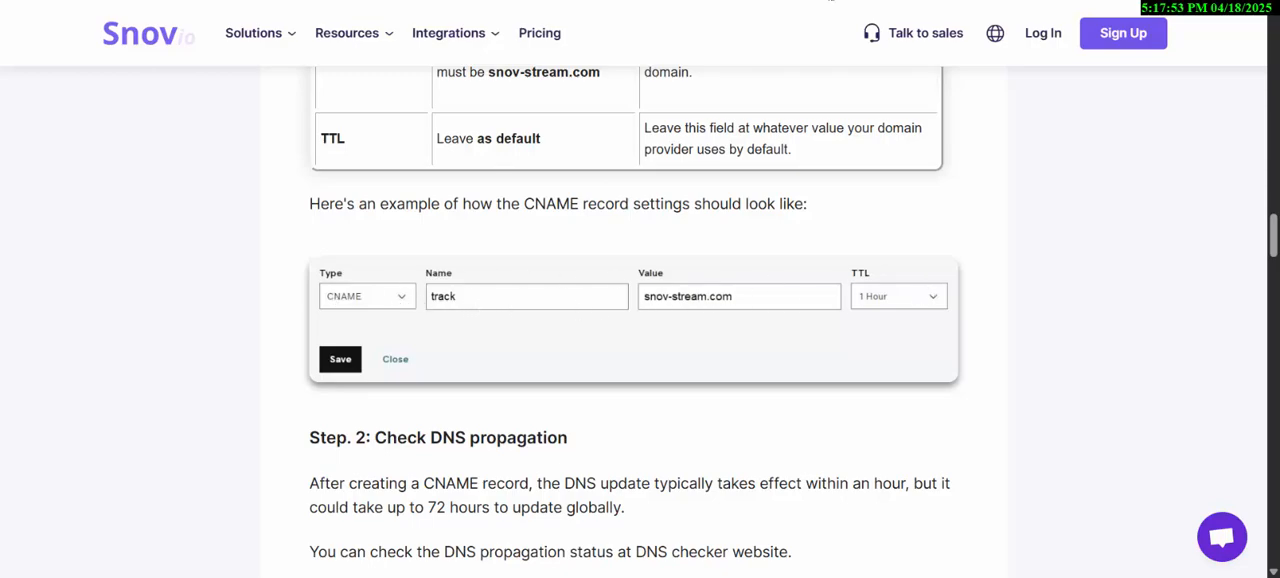
click(830, 2)
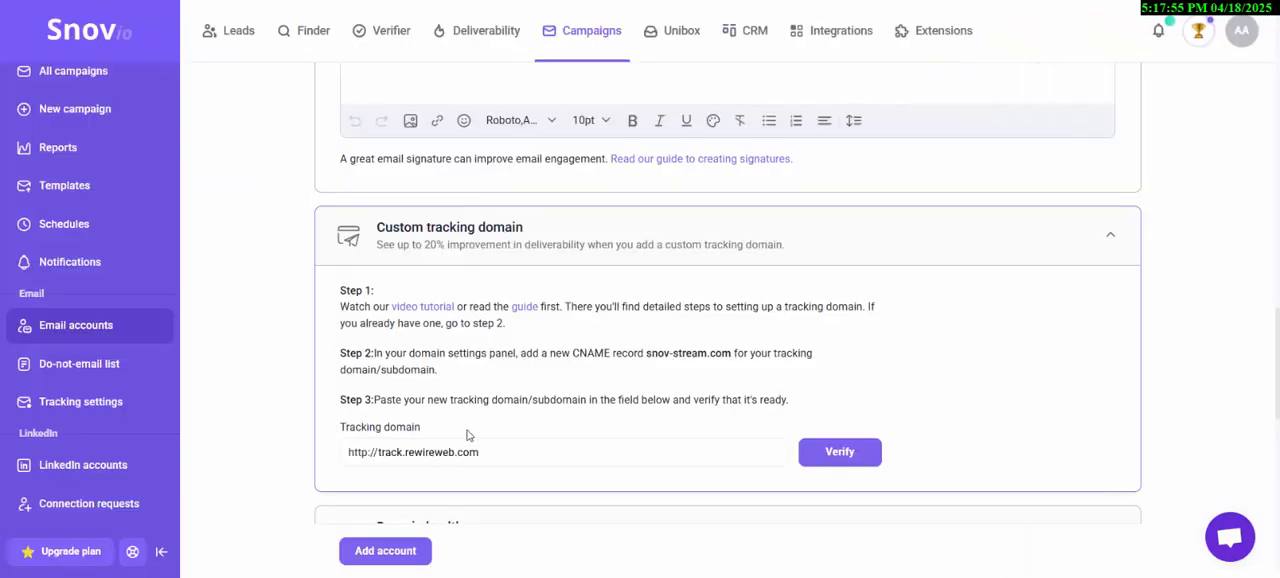
- Look over the domain health and email warm-up sections, and try to add the email account
scroll(490, 400, down, 2)
scroll(512, 345, down, 4)
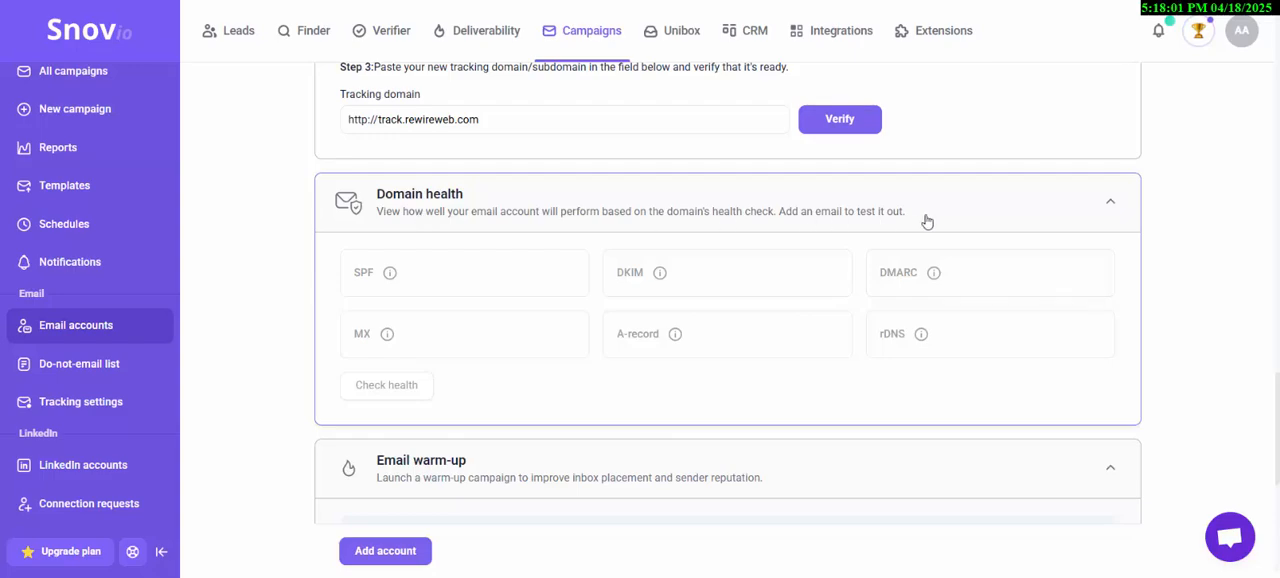
scroll(374, 516, down, 1)
click(385, 550)
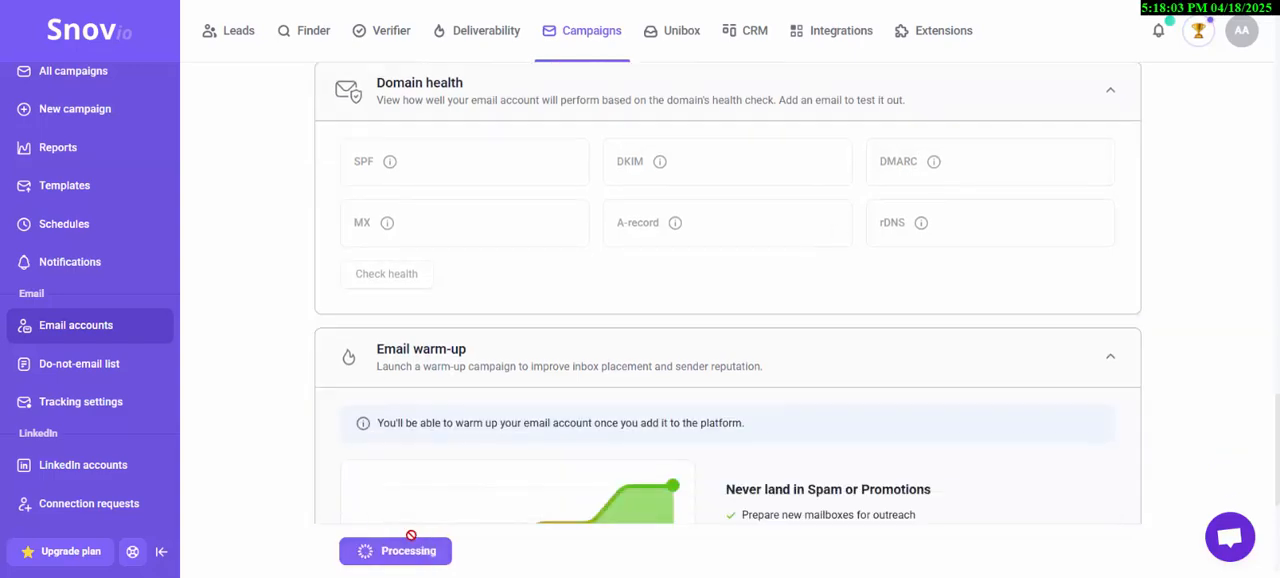
- Open the Deliverability toolkit from the account's email warm-up section and examine its tools and guides
scroll(607, 250, down, 5)
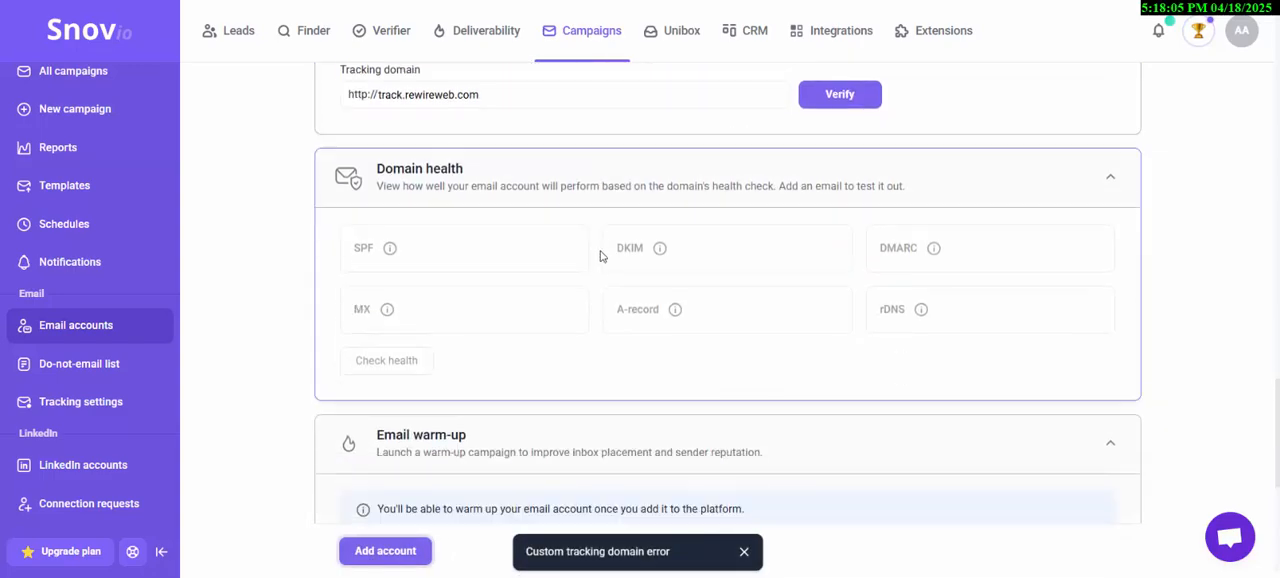
scroll(601, 259, down, 2)
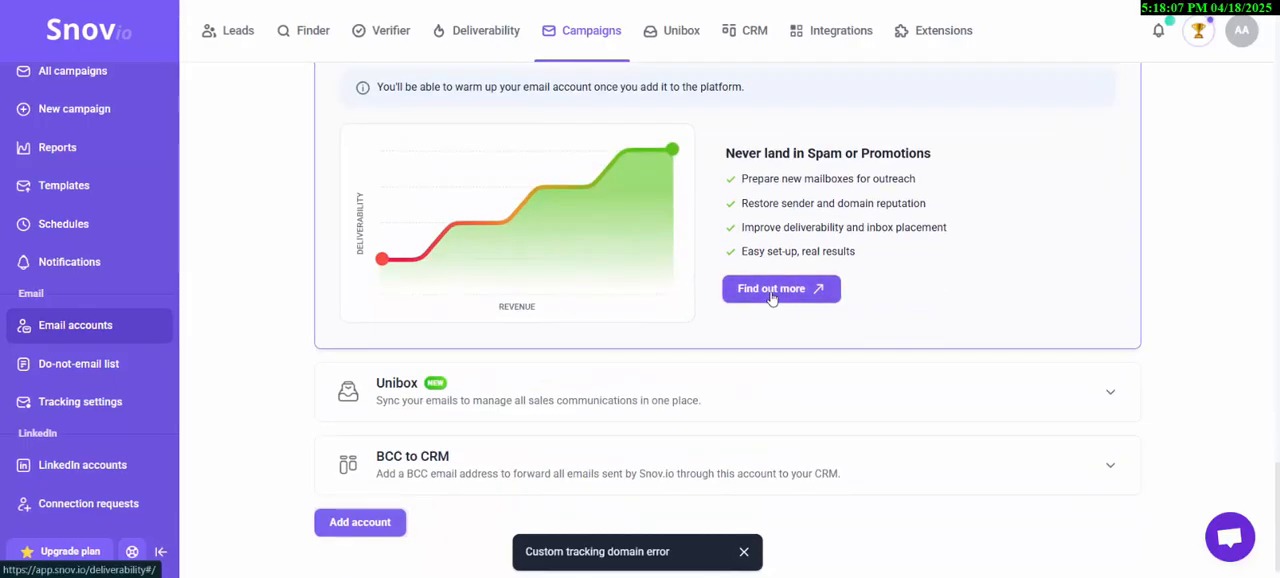
click(775, 289)
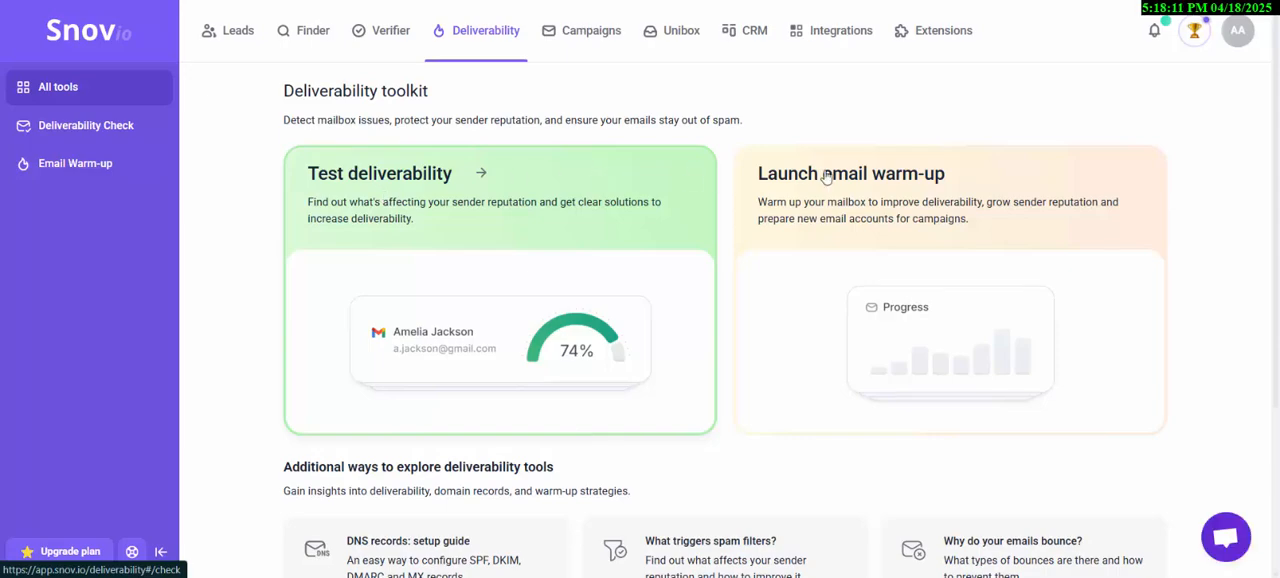
scroll(840, 190, down, 1)
scroll(840, 190, down, 2)
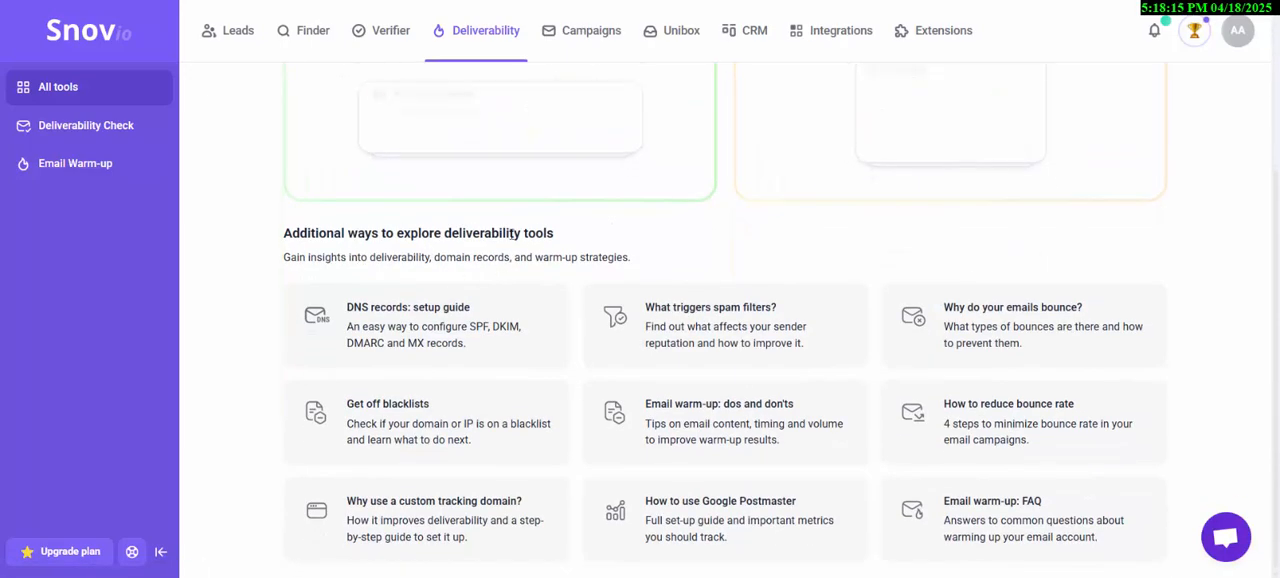
scroll(551, 229, up, 2)
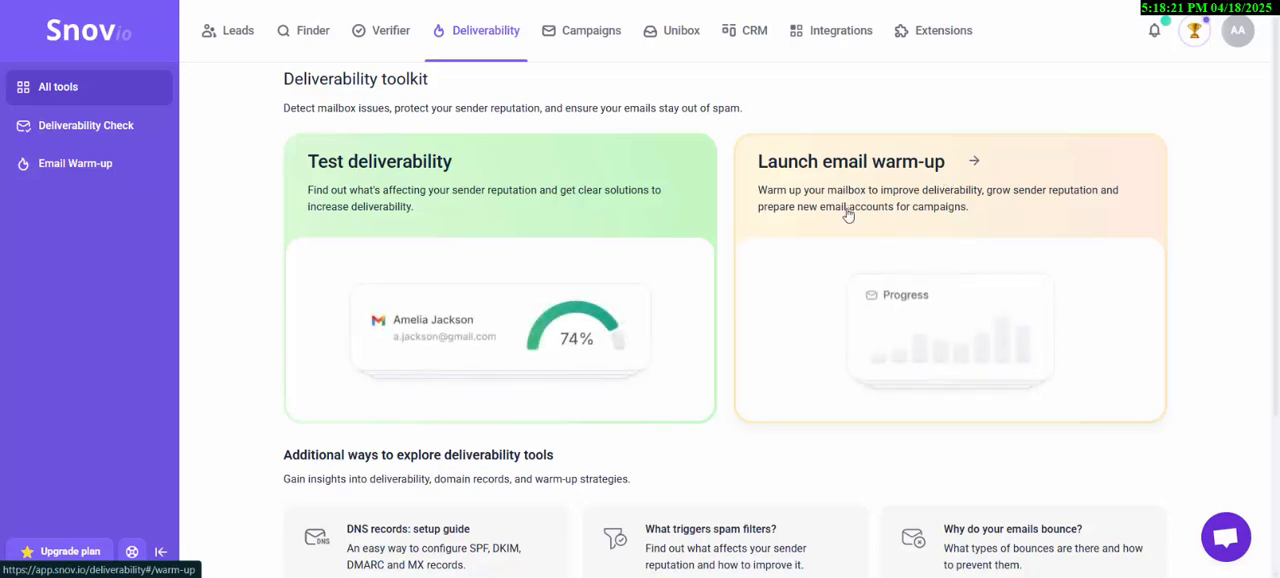
- Start an email warm-up setup, open the sender account selection, and close it without choosing an account
click(947, 178)
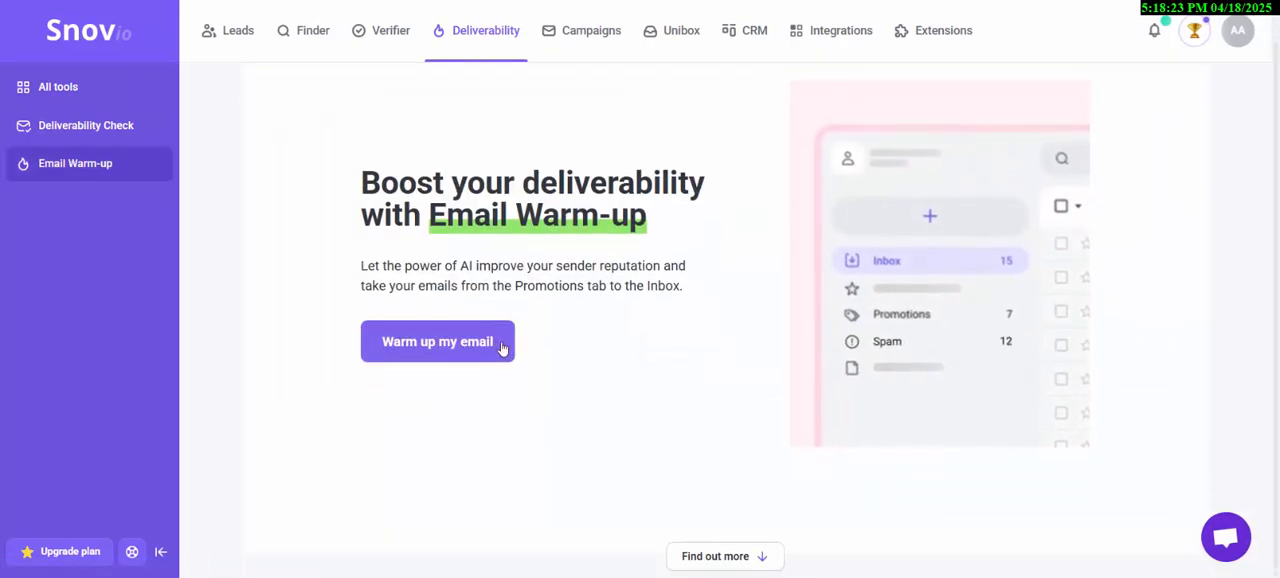
click(500, 348)
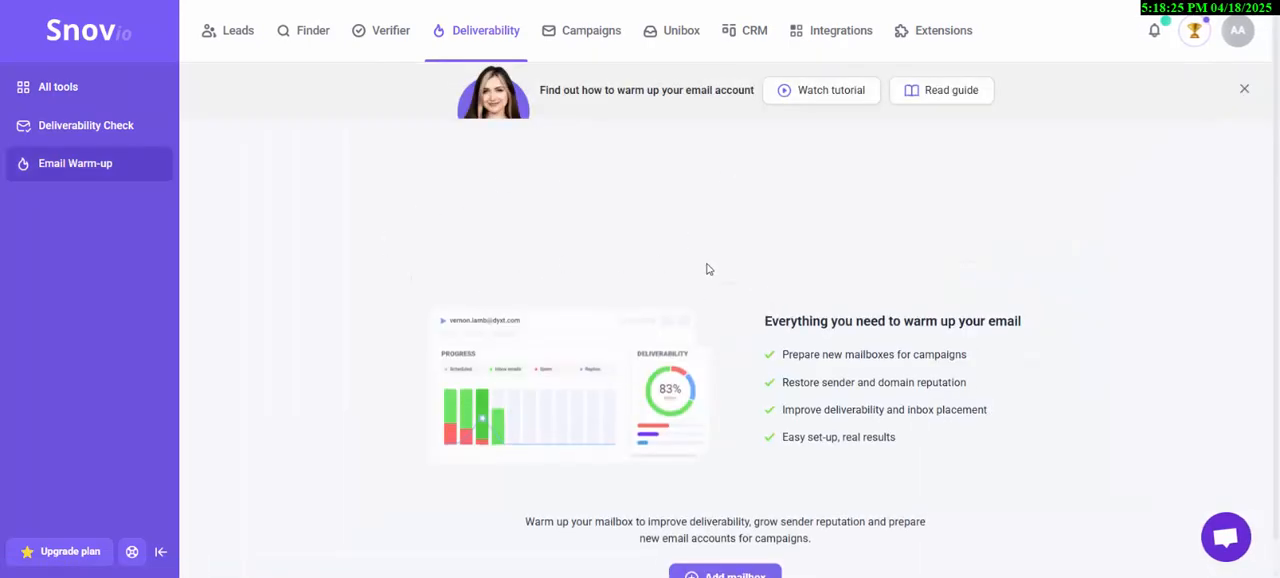
click(724, 548)
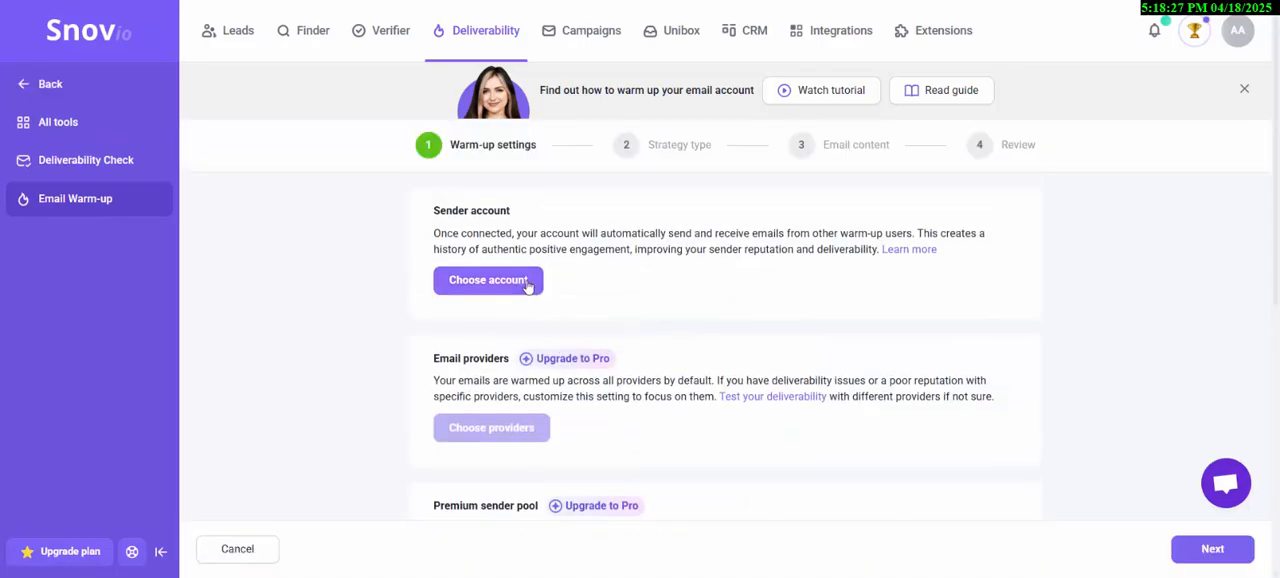
click(528, 280)
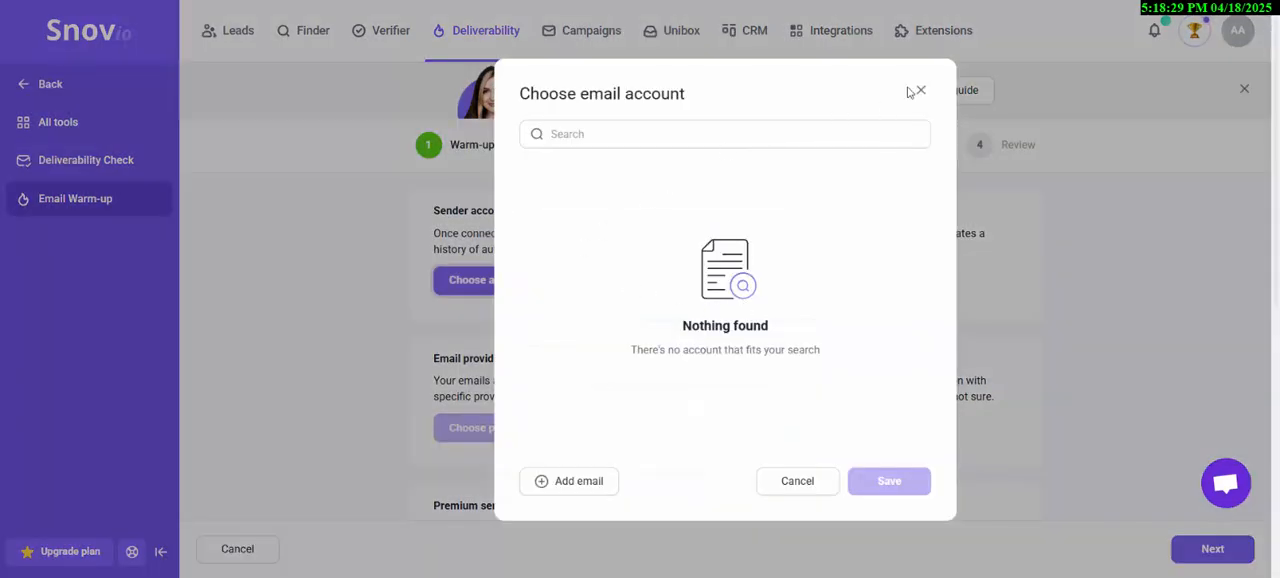
click(921, 92)
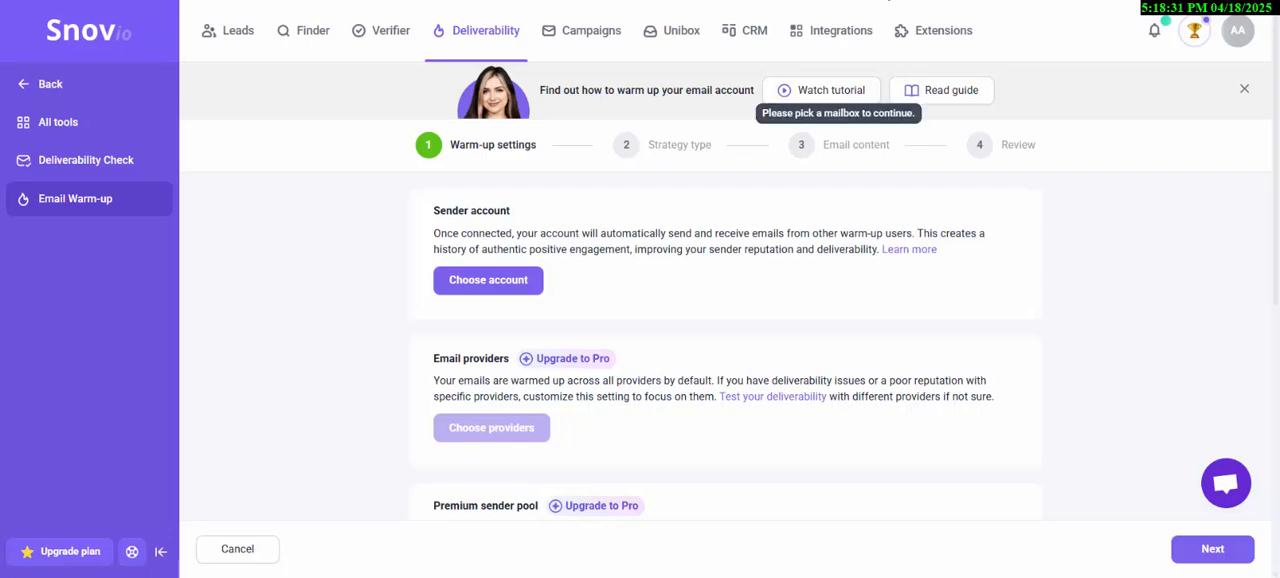
- Return to the email account settings, then leave them for the campaigns list and discard the unsaved changes
click(740, 1)
scroll(583, 285, up, 9)
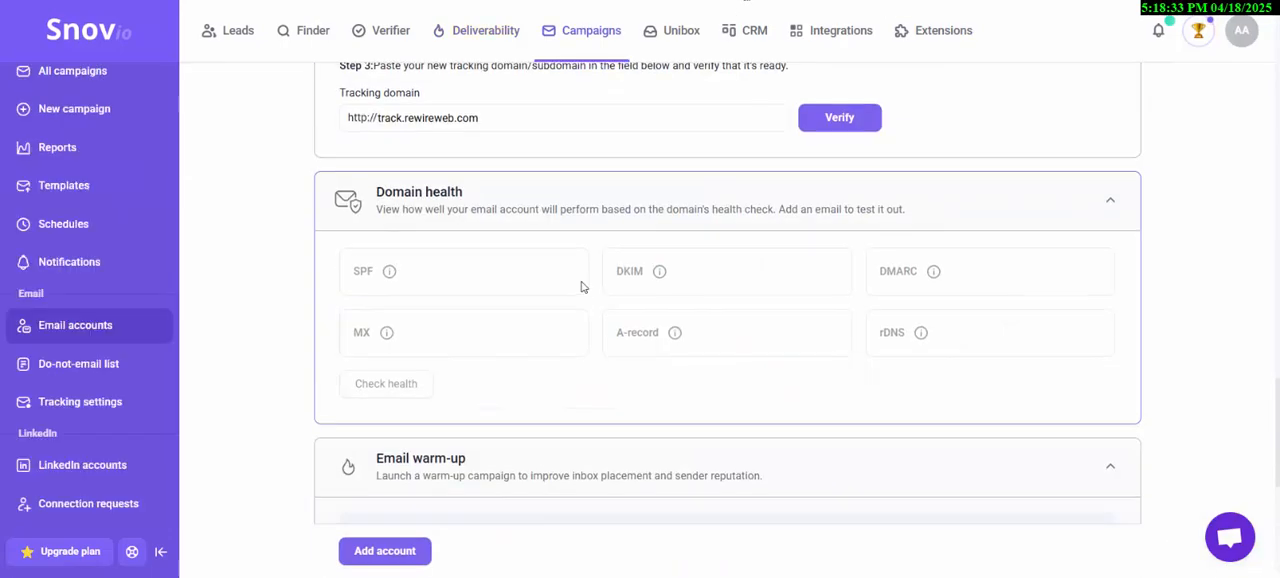
scroll(553, 338, down, 10)
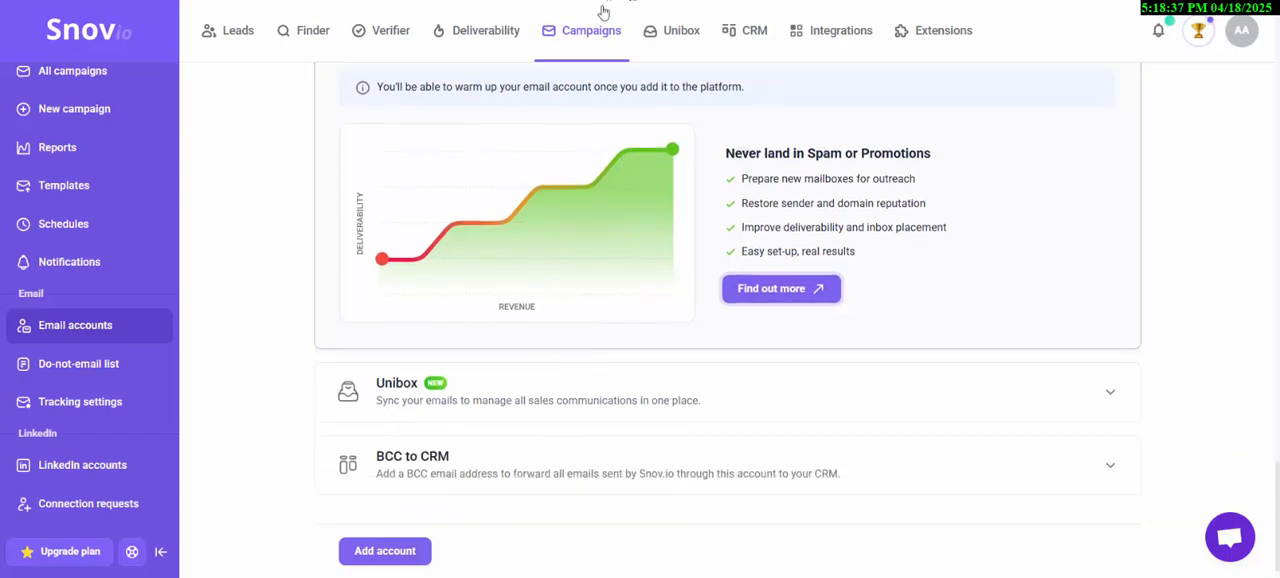
click(570, 33)
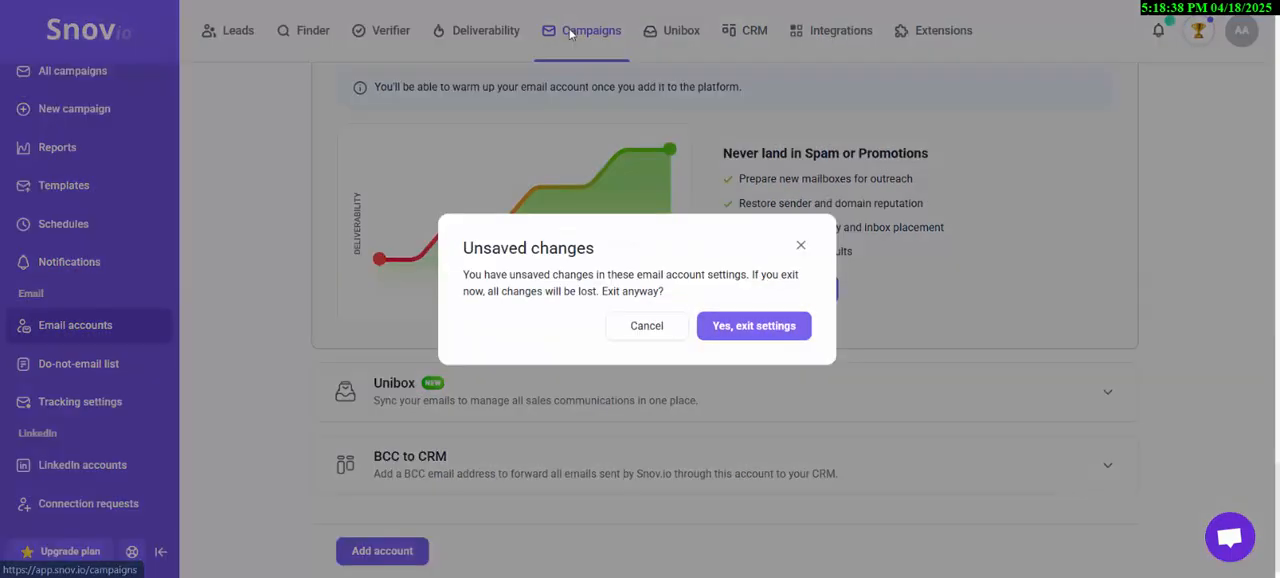
click(731, 330)
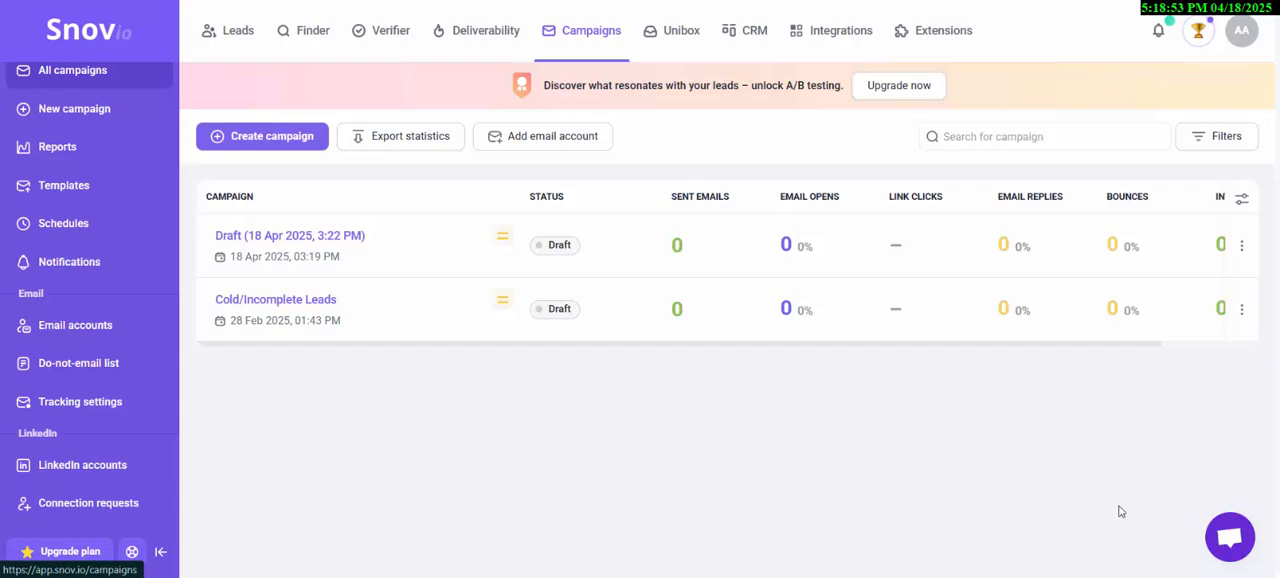
- View the support chat and close it without sending a message, and look over the available campaign, email and LinkedIn sections
click(1231, 541)
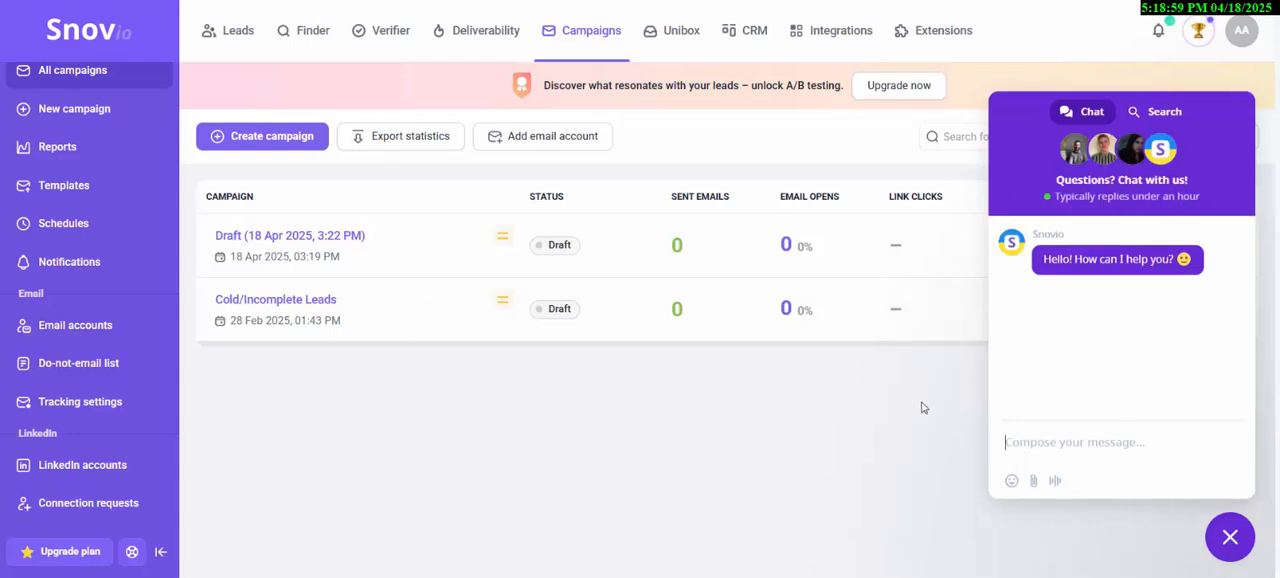
click(1226, 538)
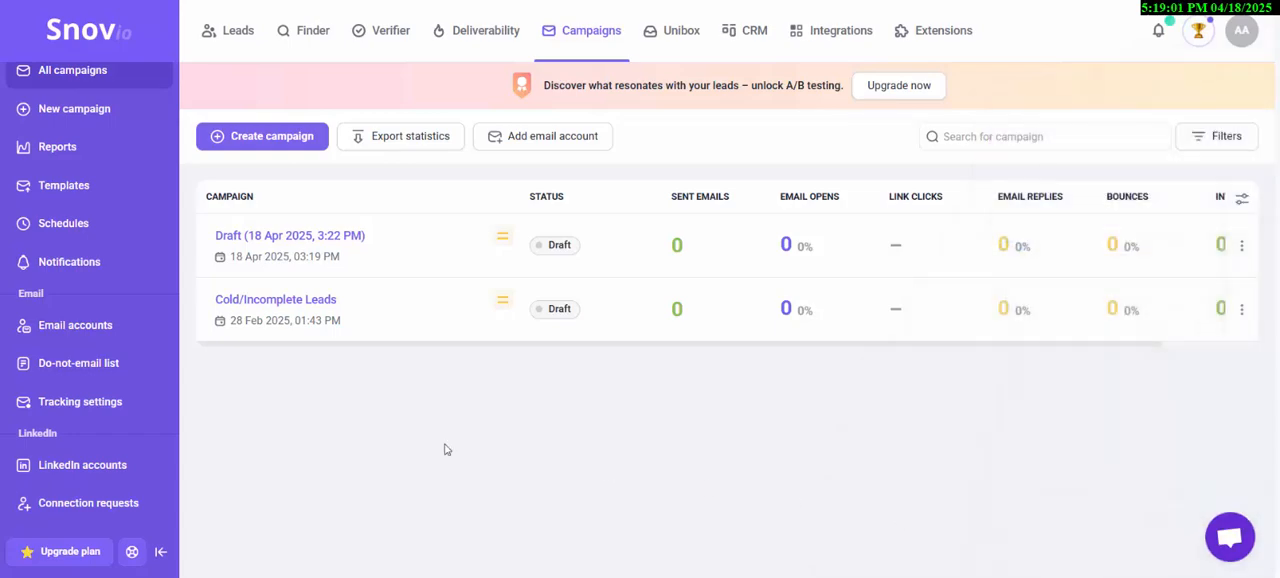
scroll(95, 200, down, 1)
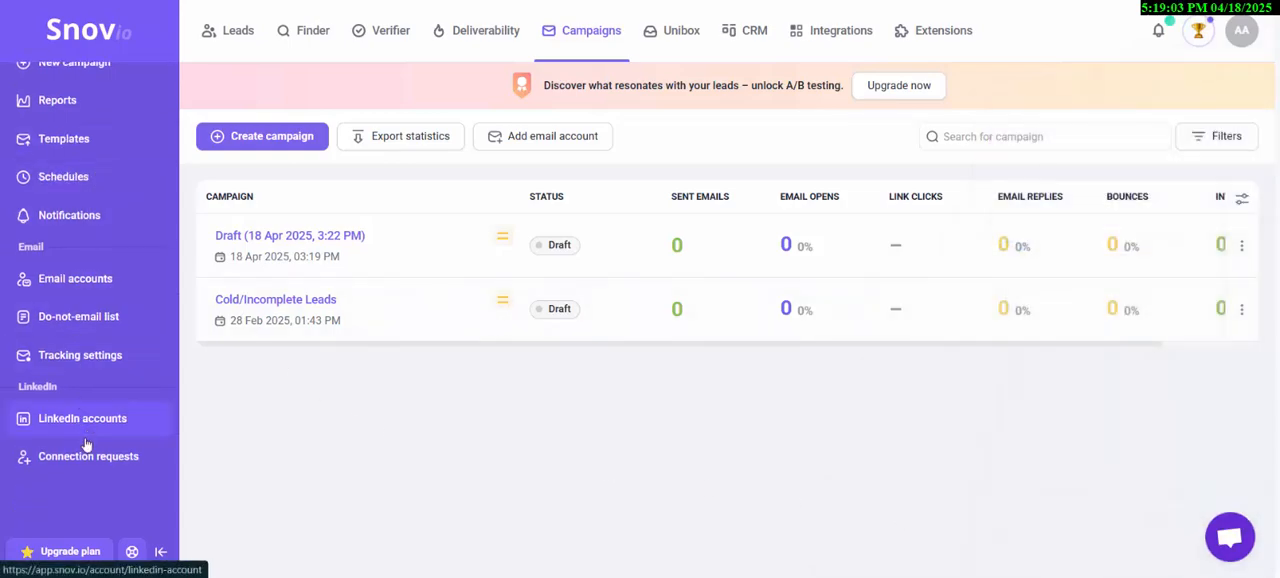
scroll(92, 470, up, 1)
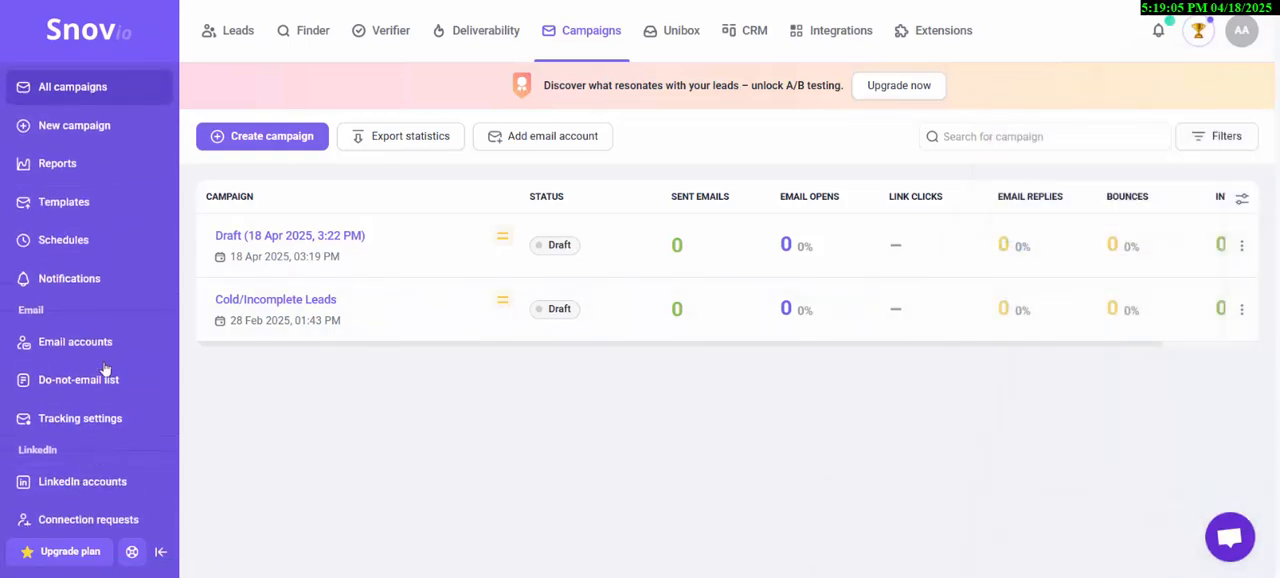